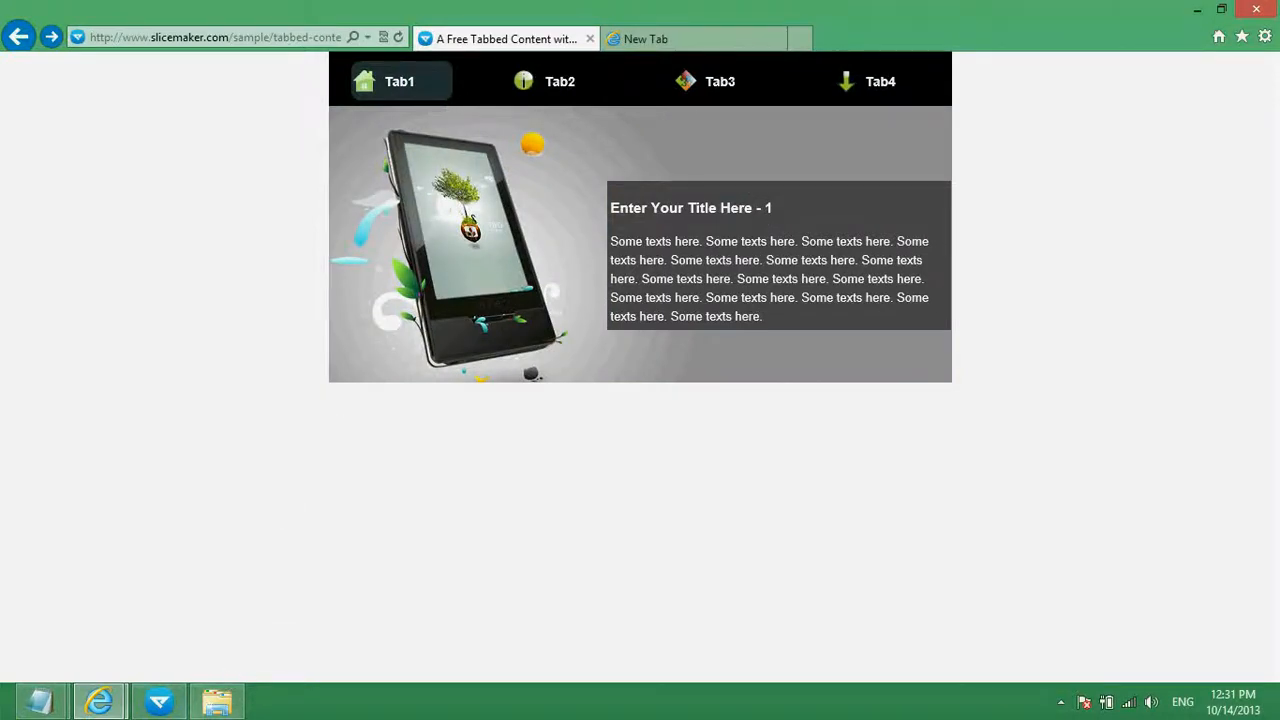
Switch to SliceMaker Deluxe and import design-image.png from the desktop as the design image.
left_click(159, 702)
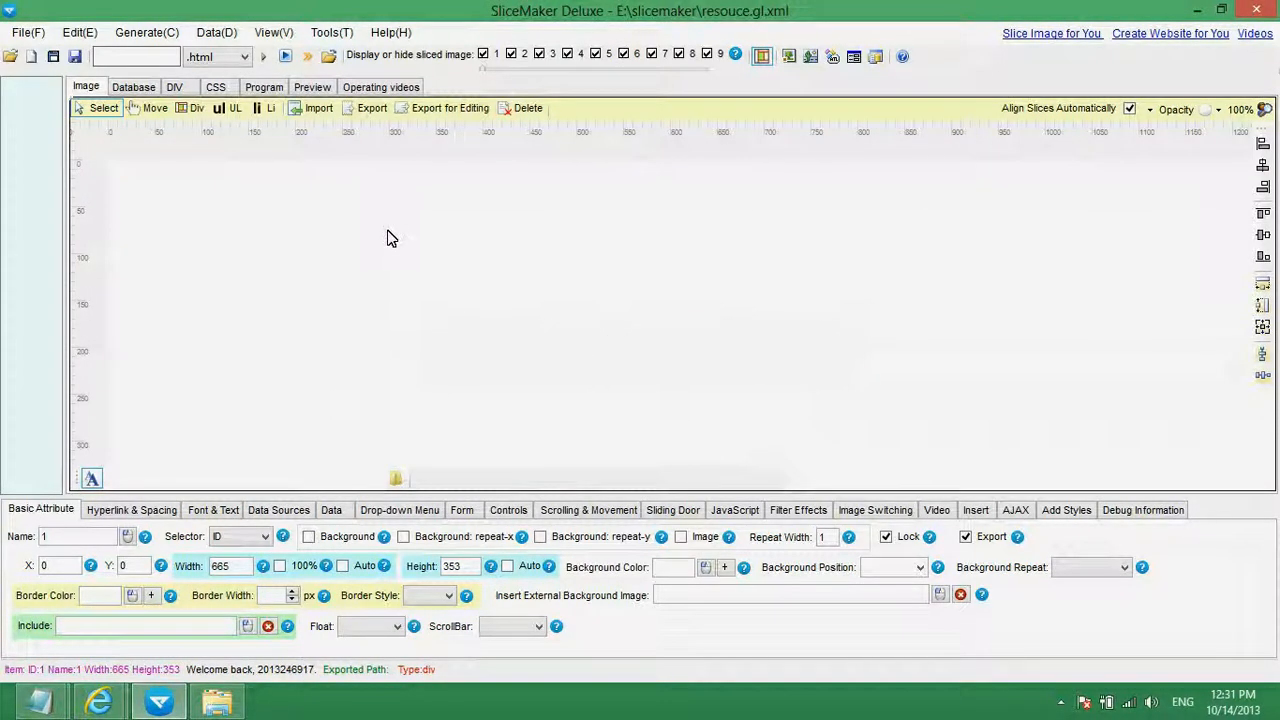
left_click(310, 112)
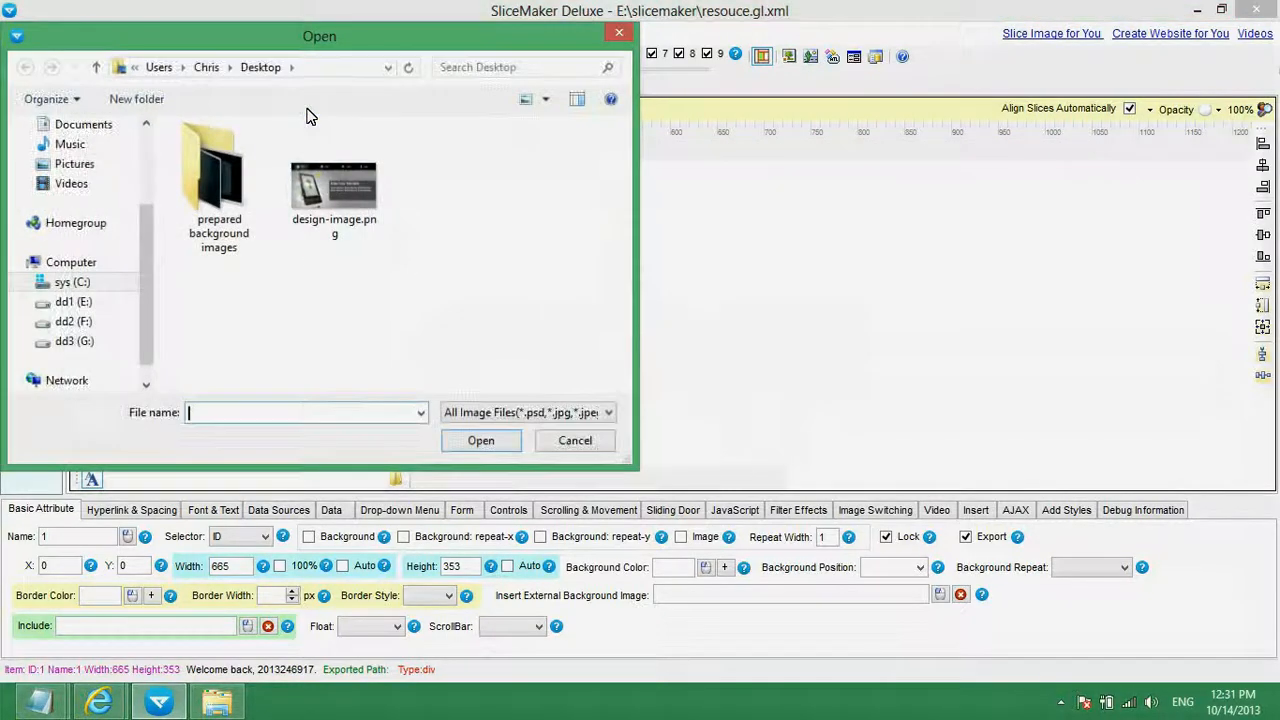
left_click(334, 186)
left_click(478, 446)
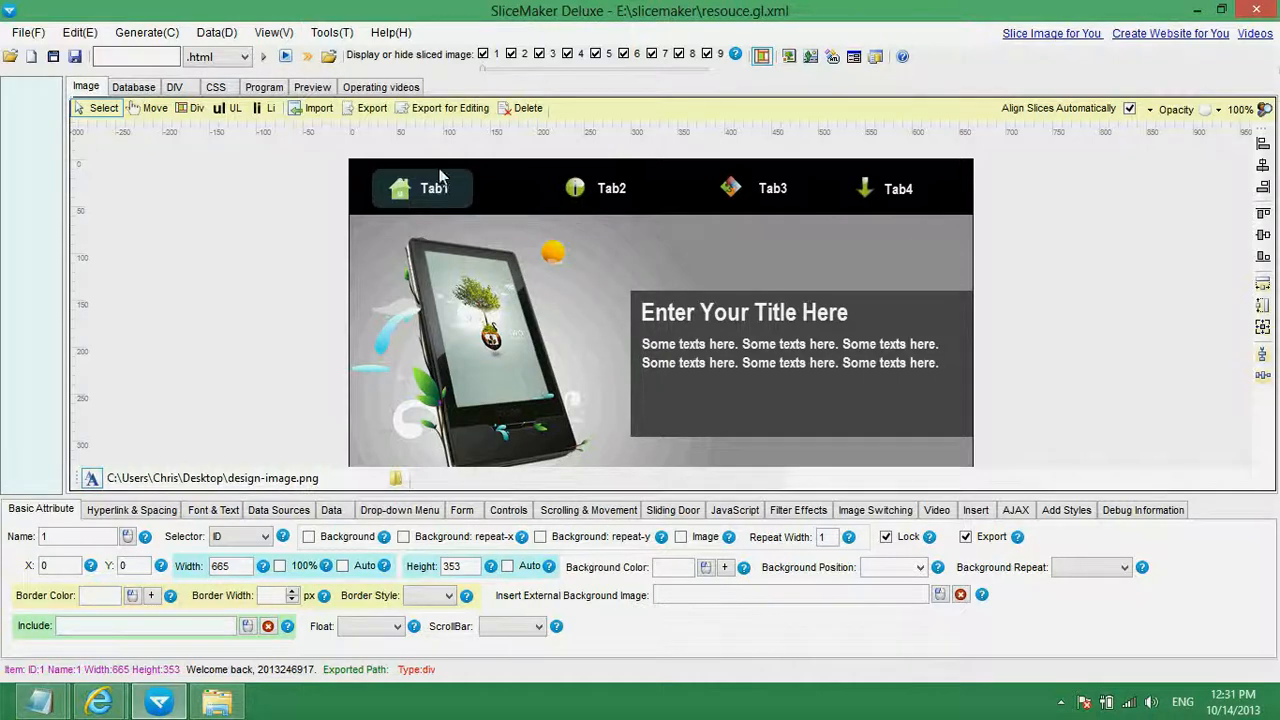
Set the website root directory in the options to a new desktop folder named example.
left_click(330, 33)
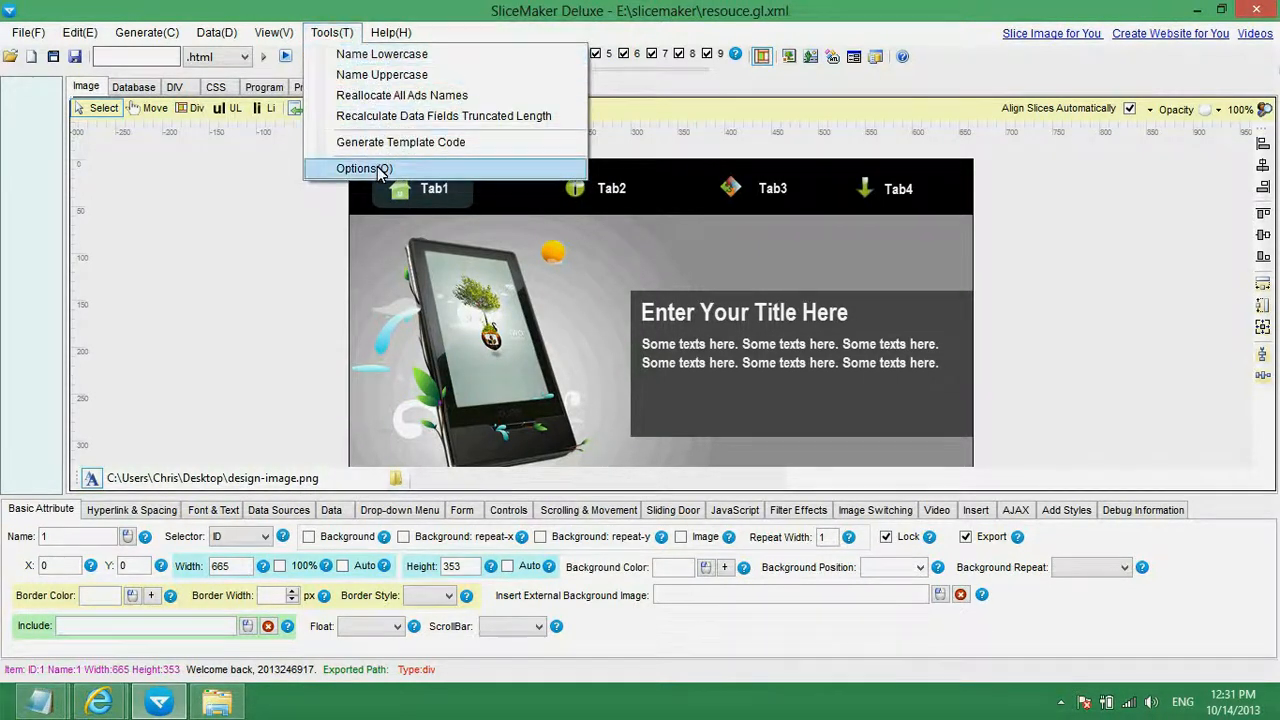
left_click(340, 168)
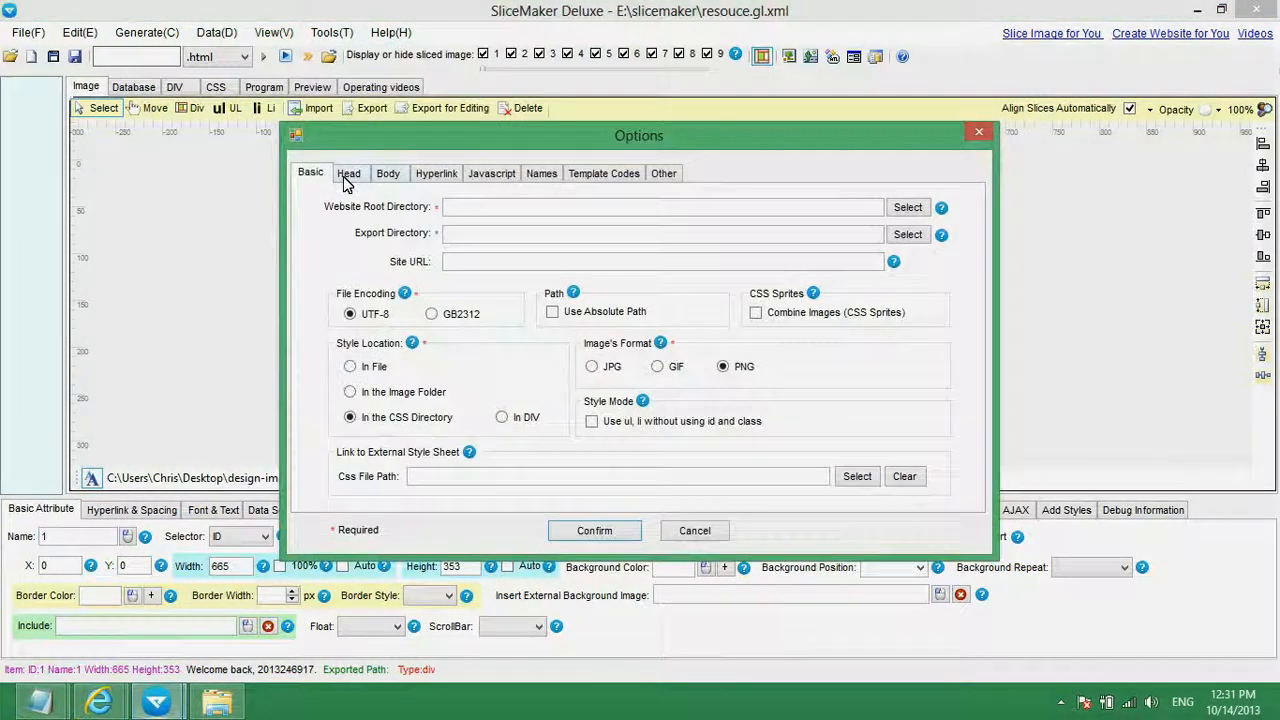
left_click(912, 209)
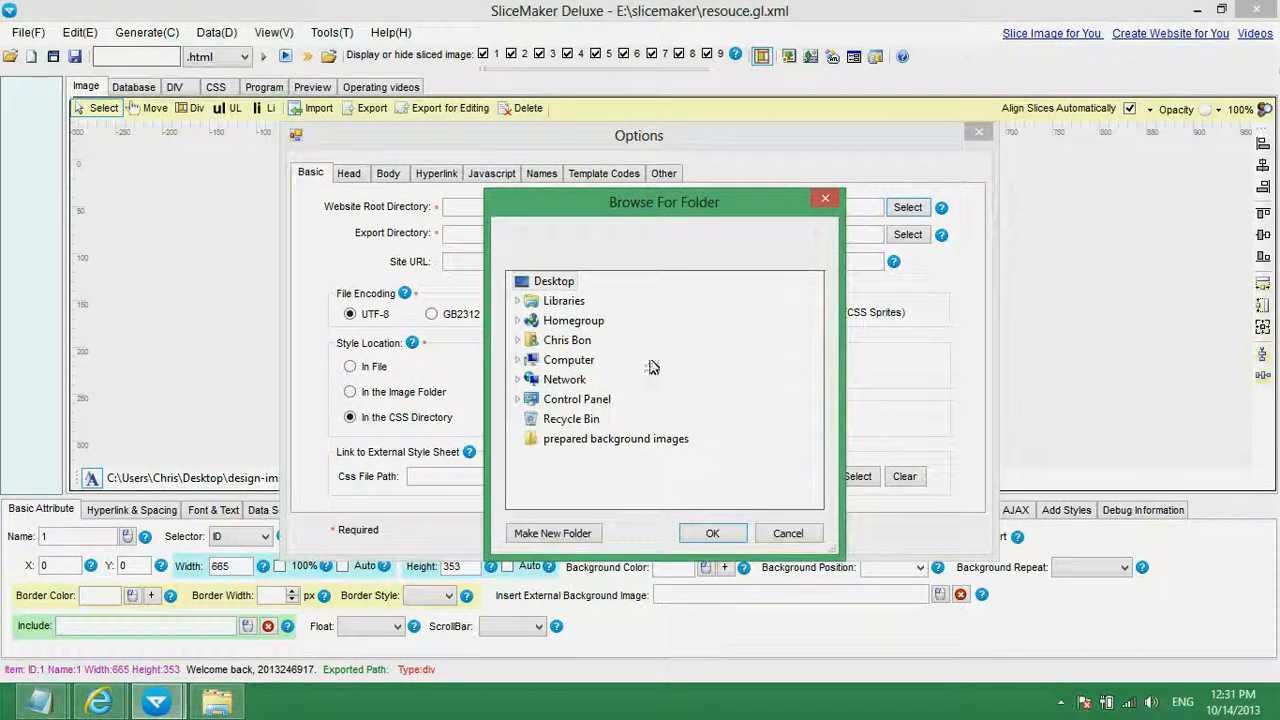
left_click(577, 540)
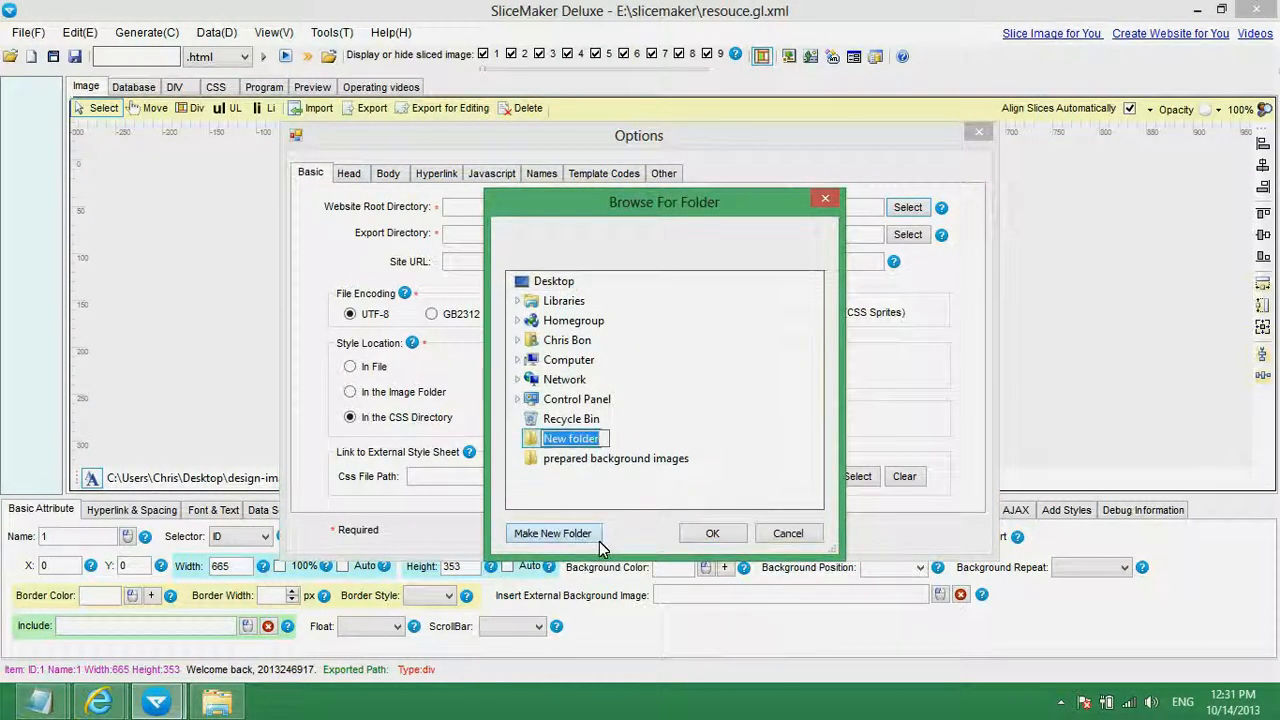
key("BackSpace")
type("example")
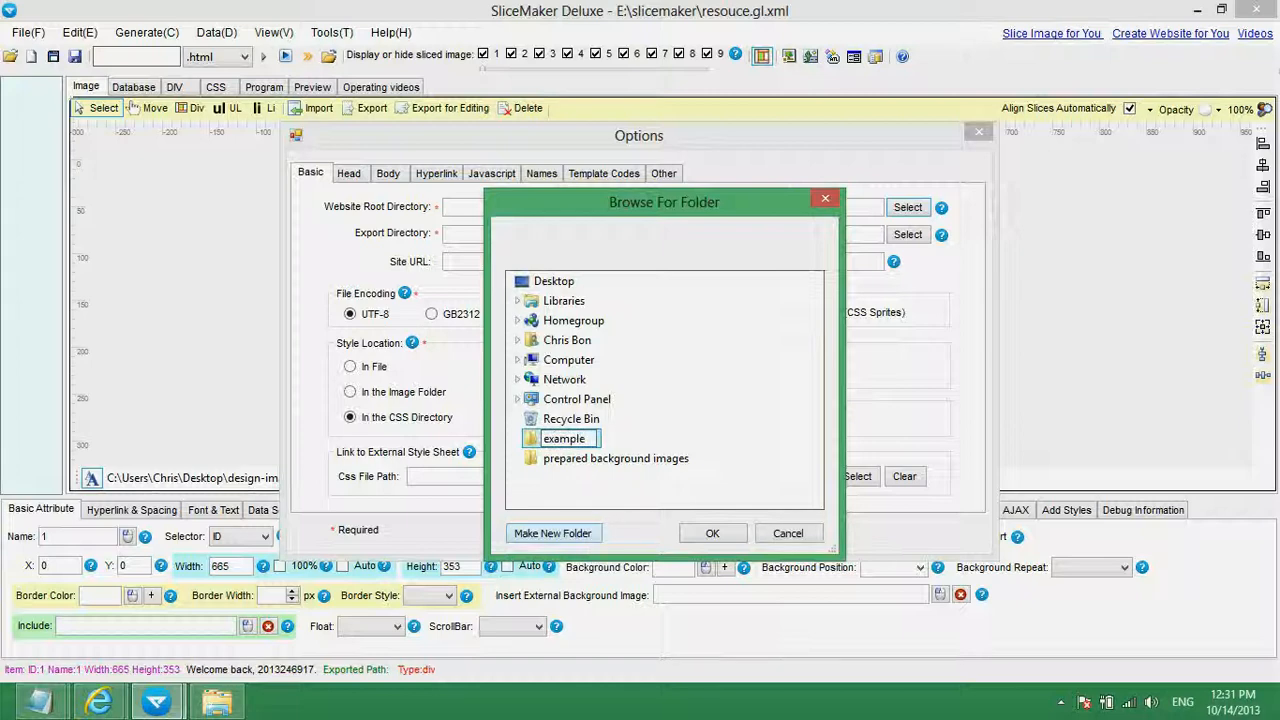
key("Return")
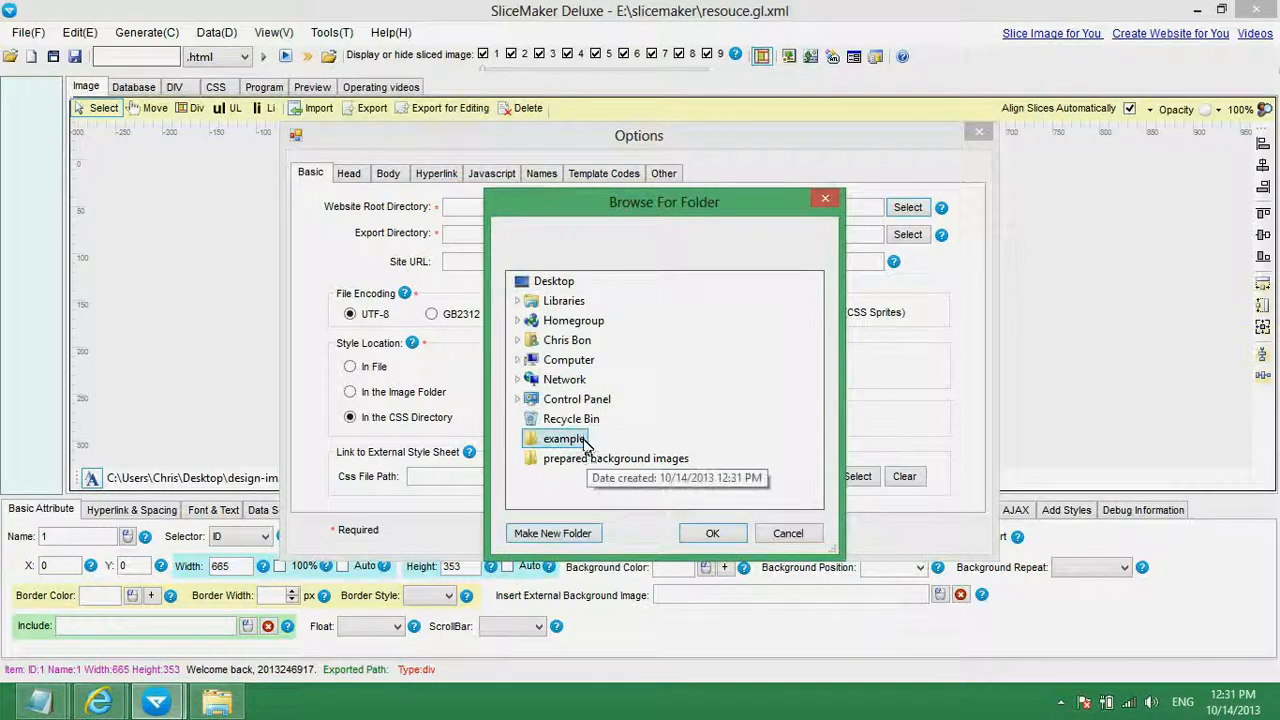
left_click(705, 533)
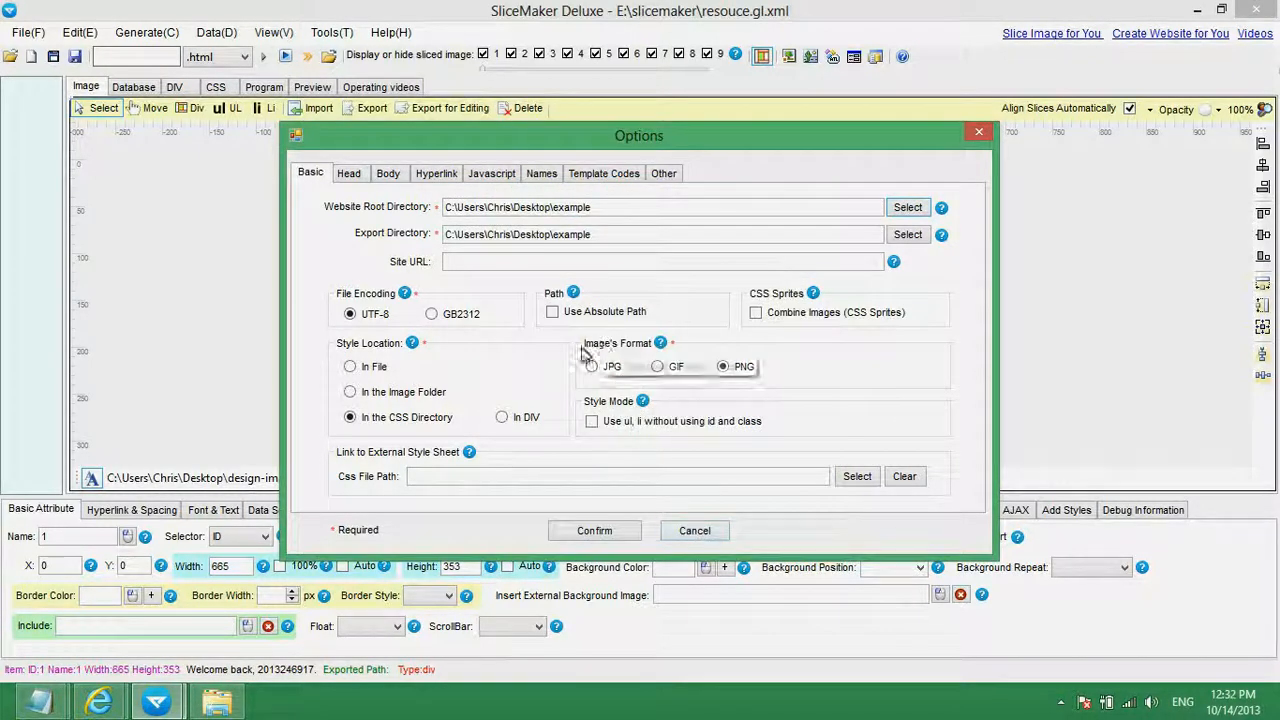
left_click(592, 533)
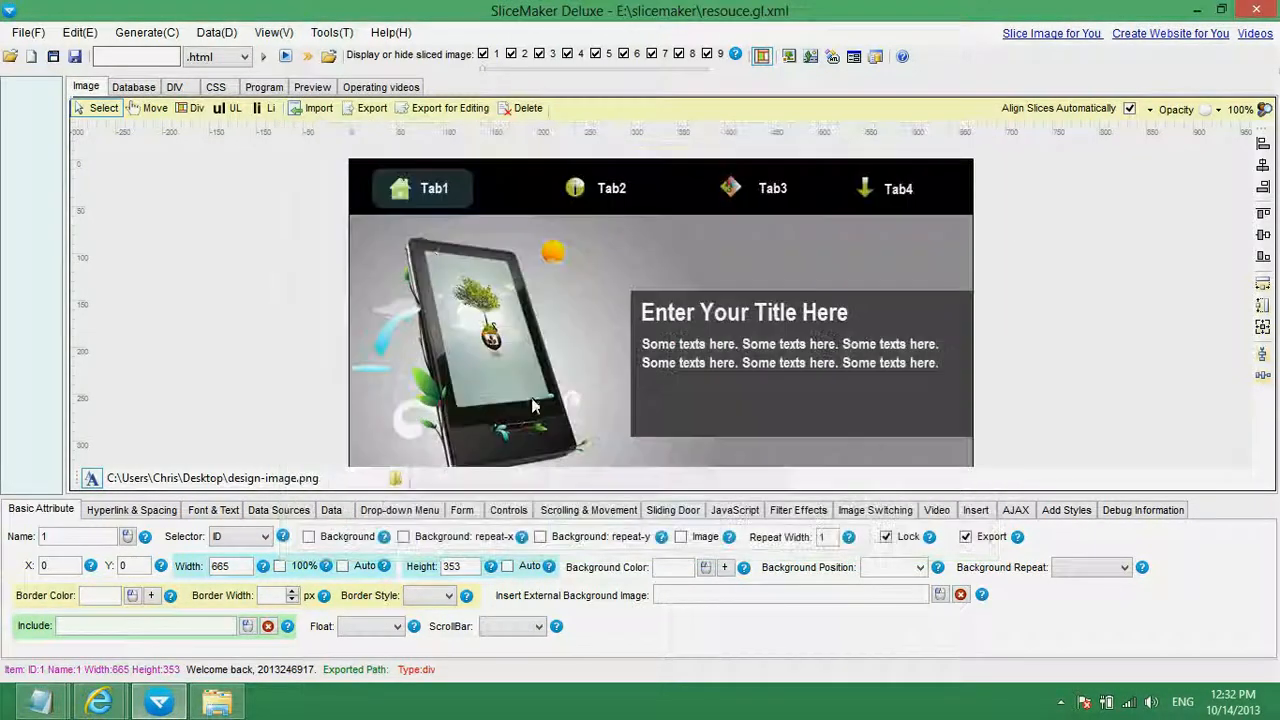
Name the output page example and choose .html as its file type.
left_click(142, 60)
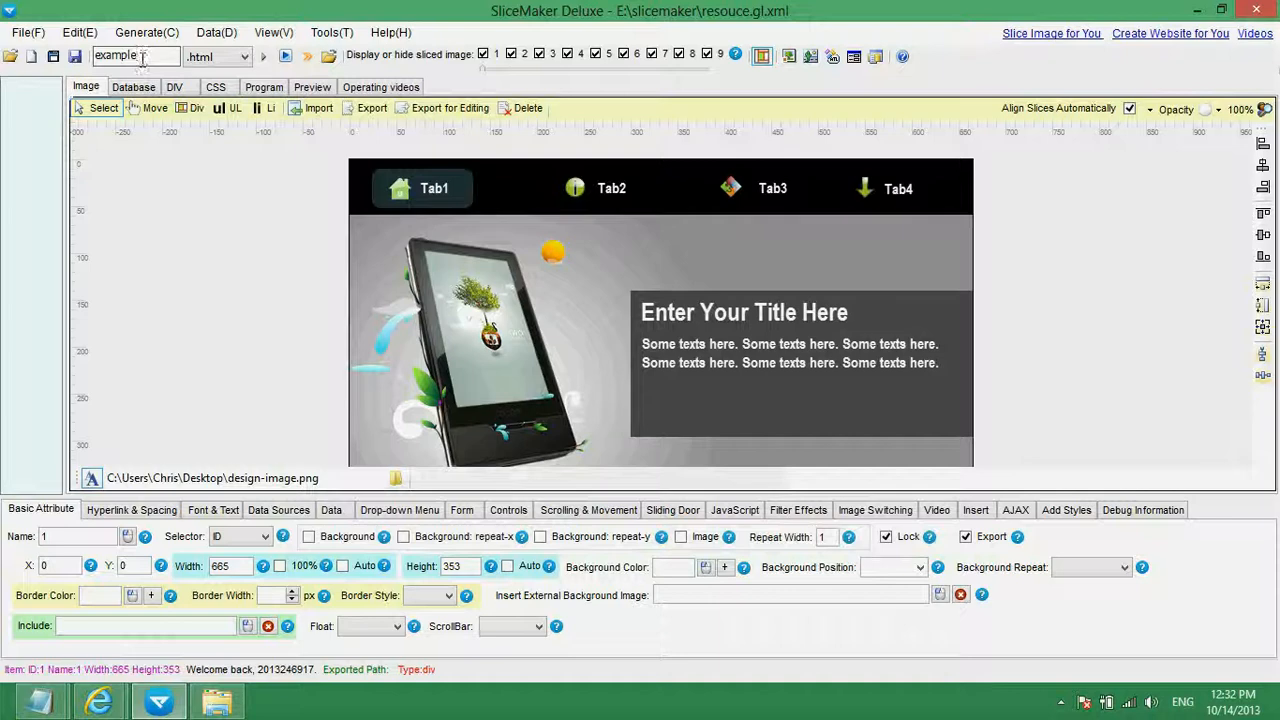
type("example")
left_click(230, 56)
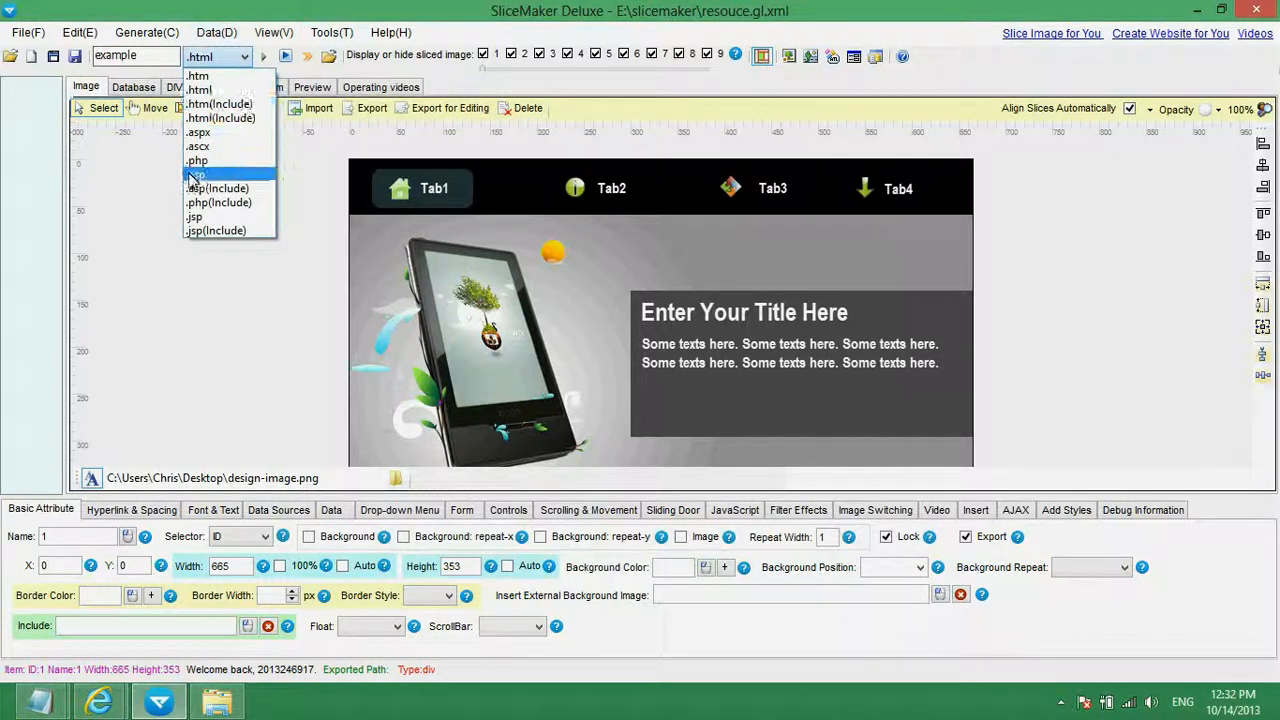
left_click(217, 91)
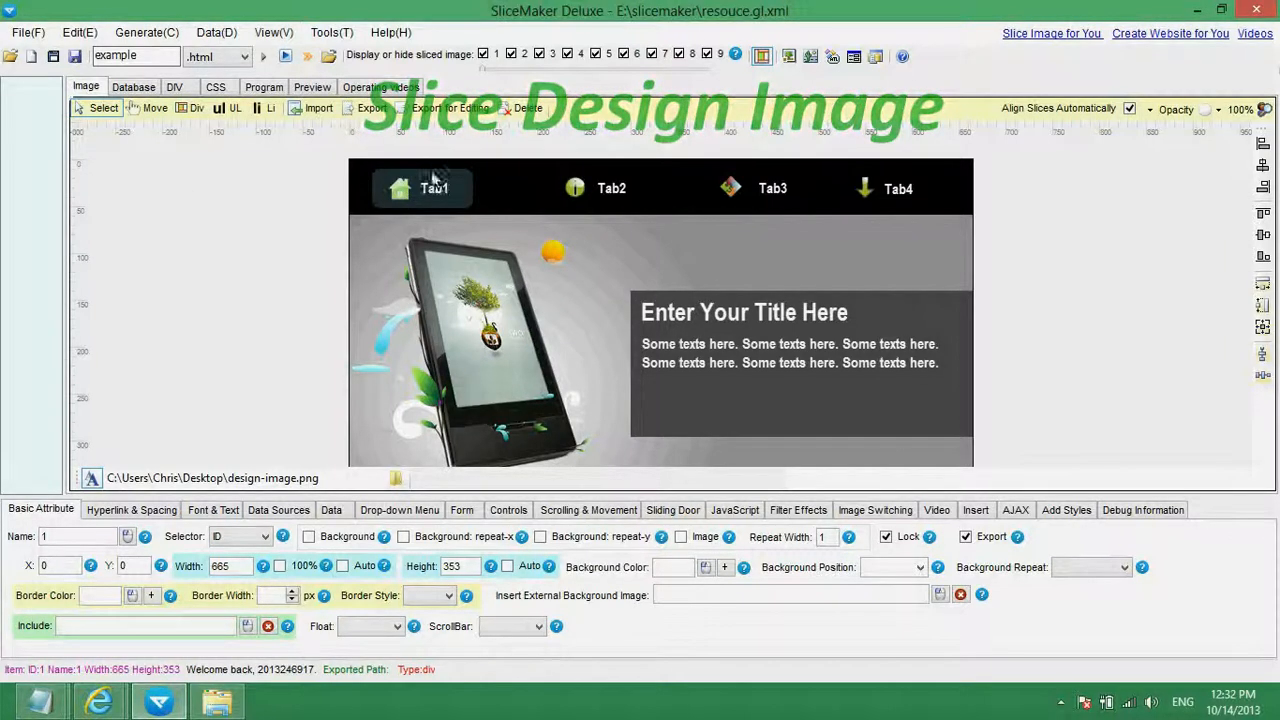
View the design at 60% and draw a Div slice of 665 by 353 px covering the entire image.
left_click(1232, 110)
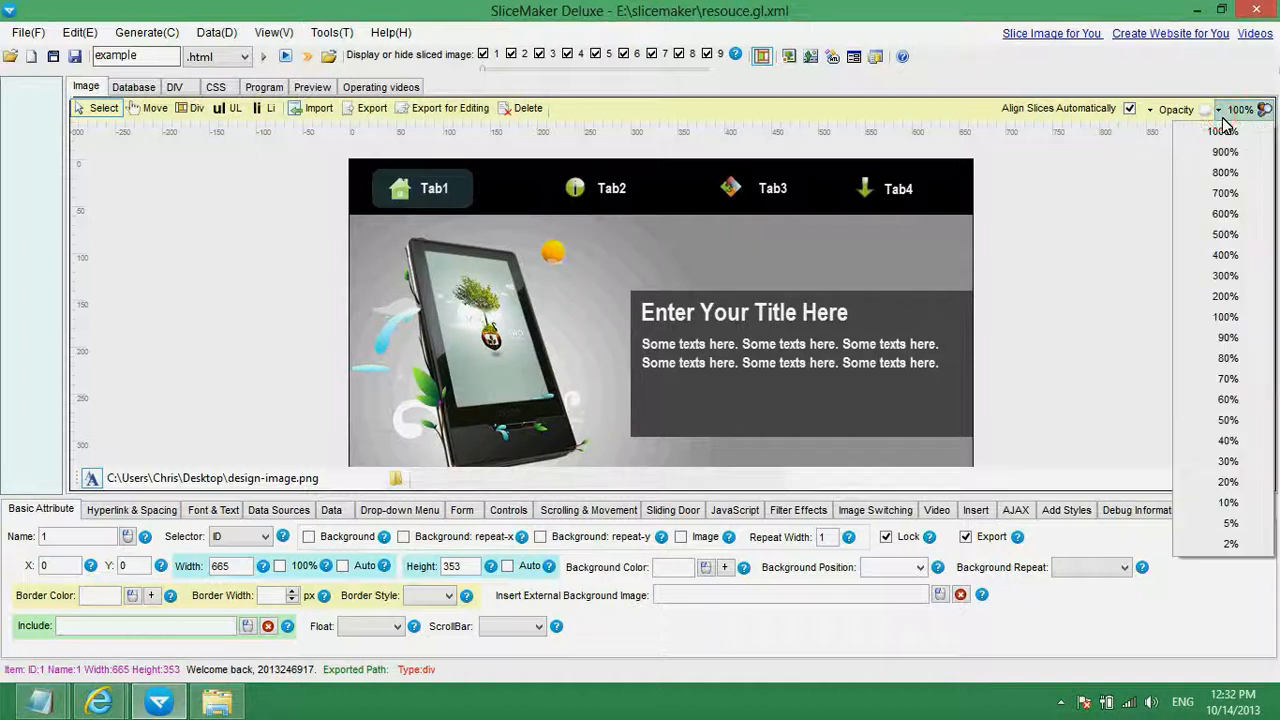
left_click(1229, 399)
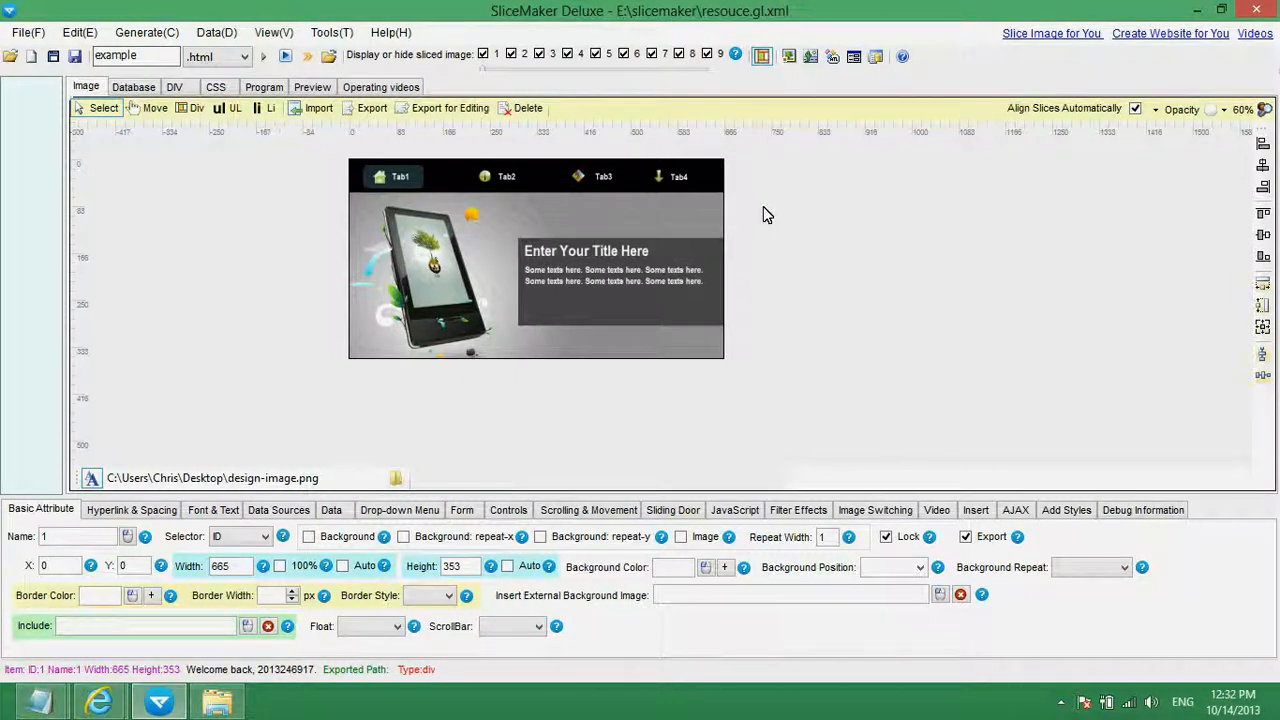
left_click(192, 108)
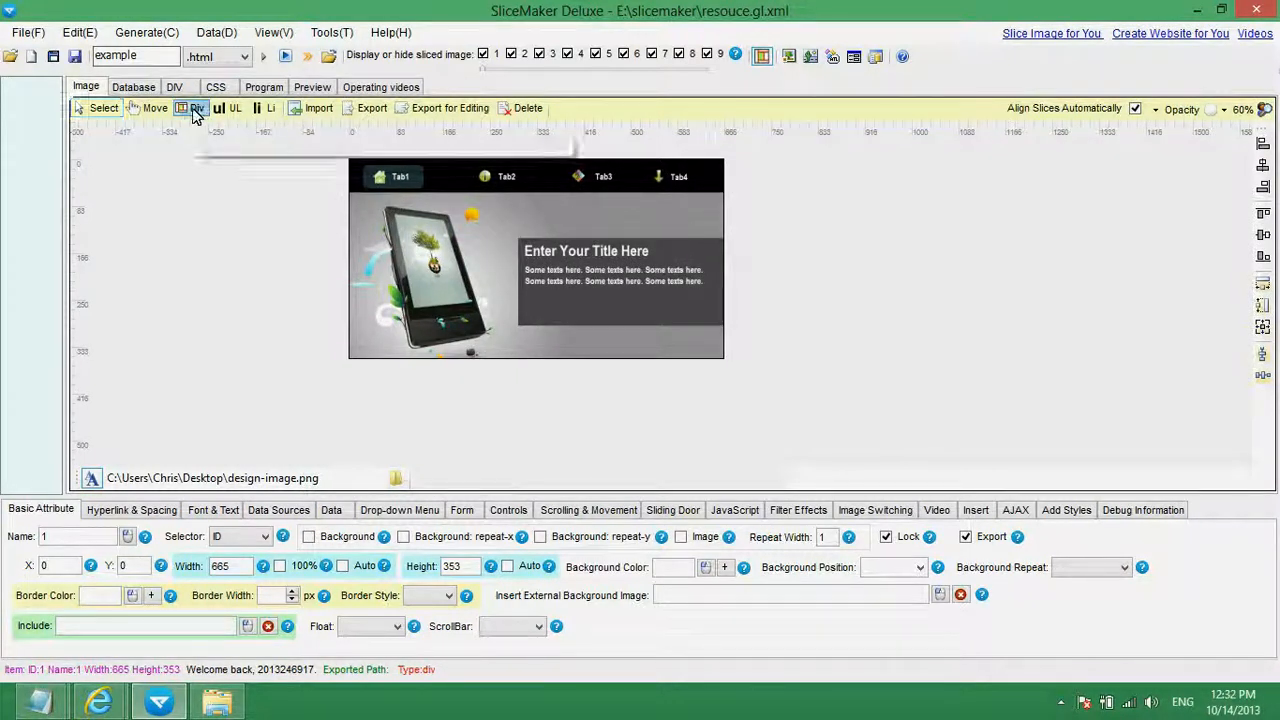
left_click_drag(349, 159, 830, 396)
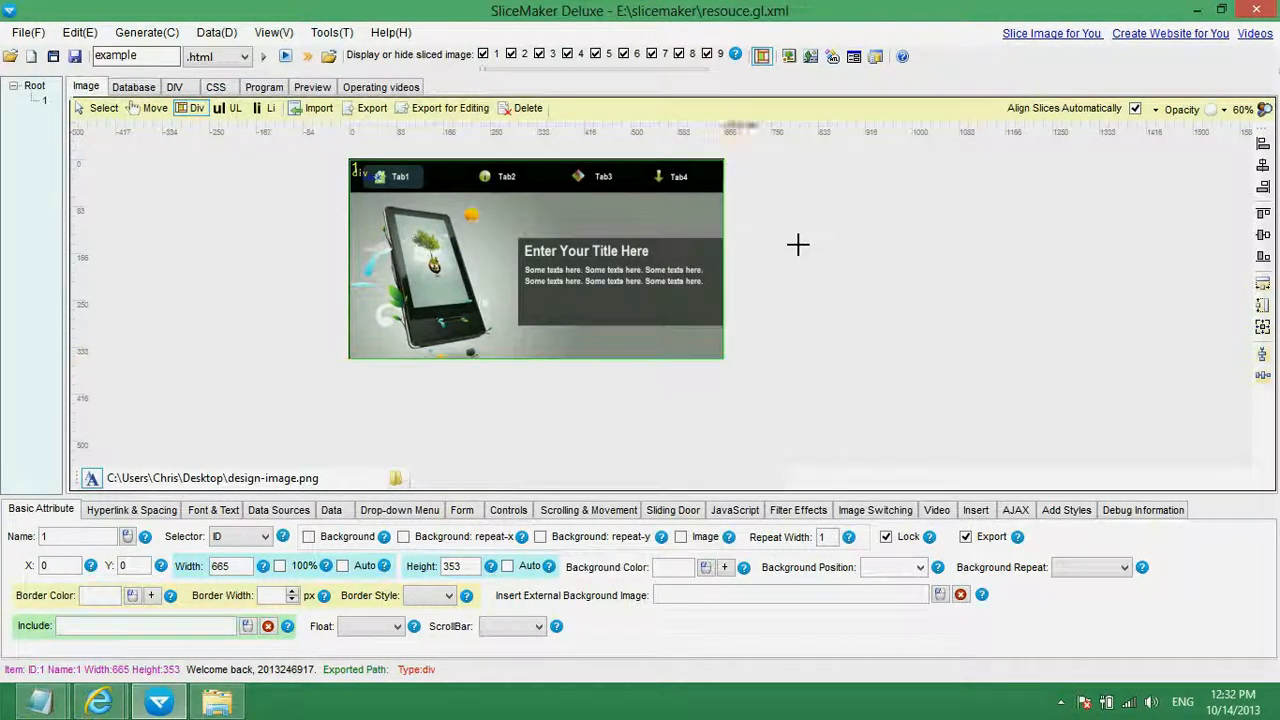
Make the full-image slice a sliding door effect with its direction set to Title Bar on the Top.
left_click(100, 108)
left_click(372, 177)
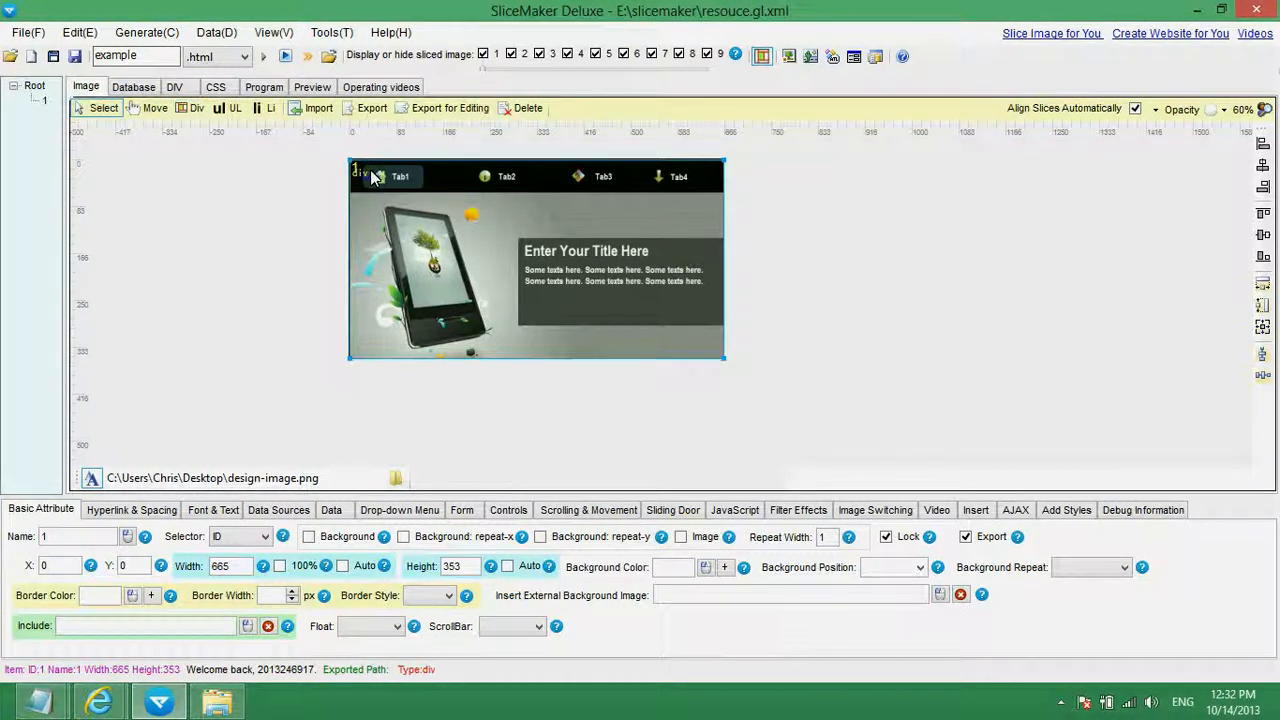
left_click(680, 510)
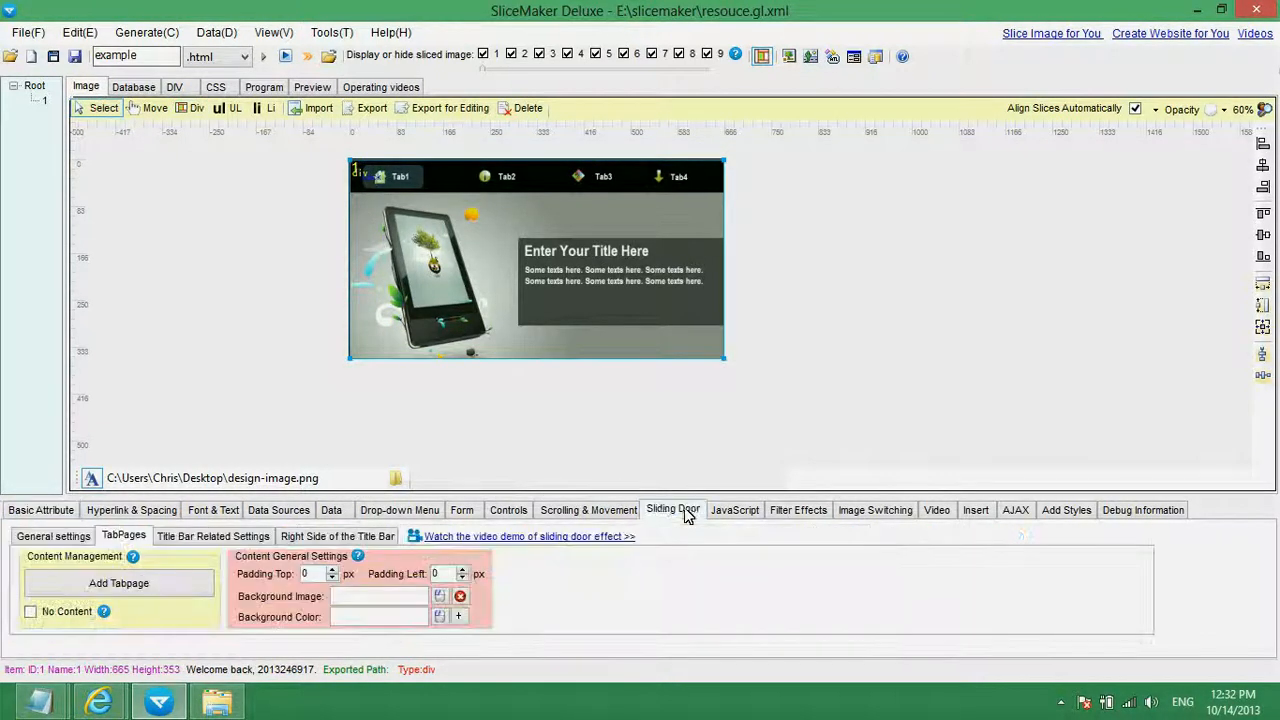
left_click(53, 536)
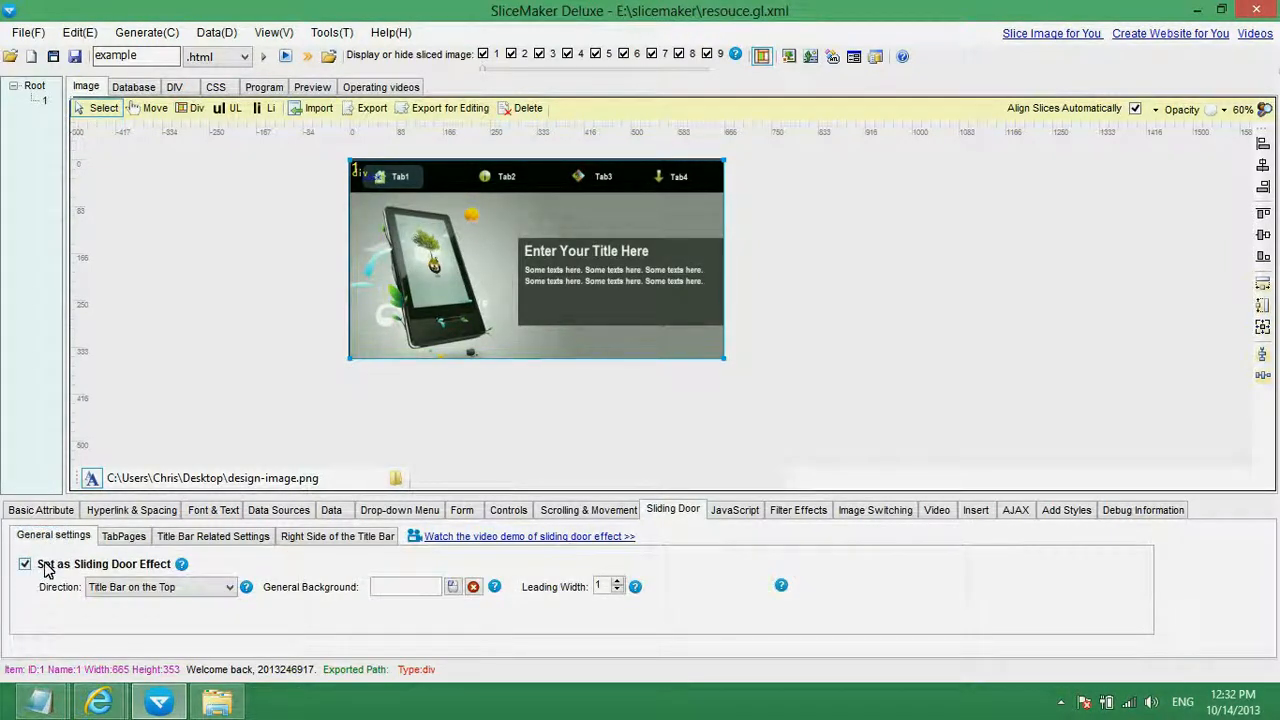
left_click(229, 589)
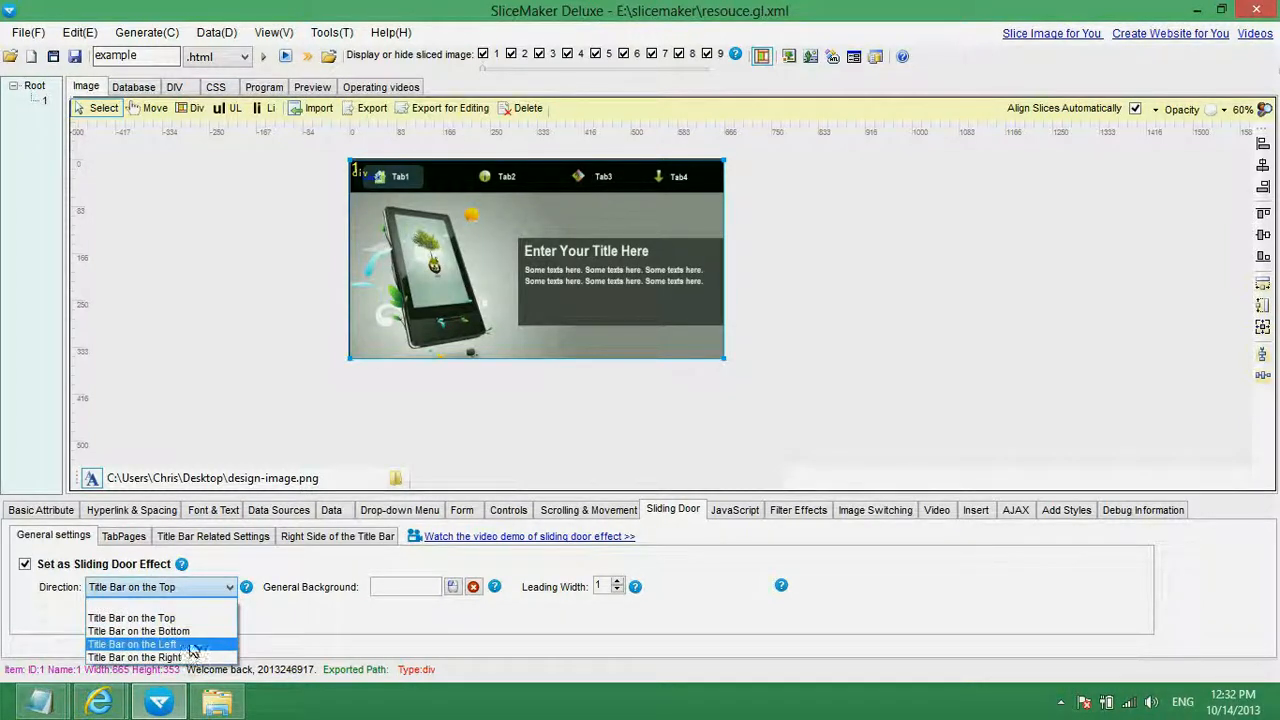
left_click(195, 618)
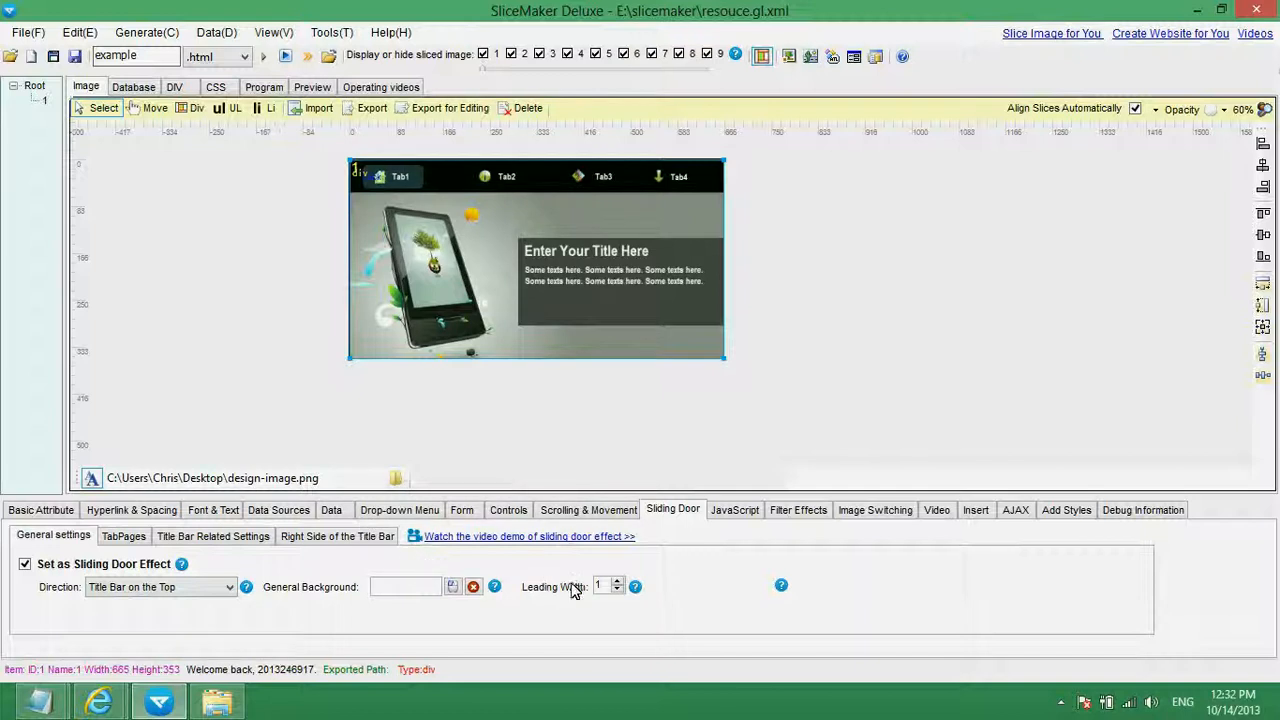
double_click(602, 588)
double_click(606, 590)
Add four tabpages to the slice's sliding door effect.
left_click(124, 537)
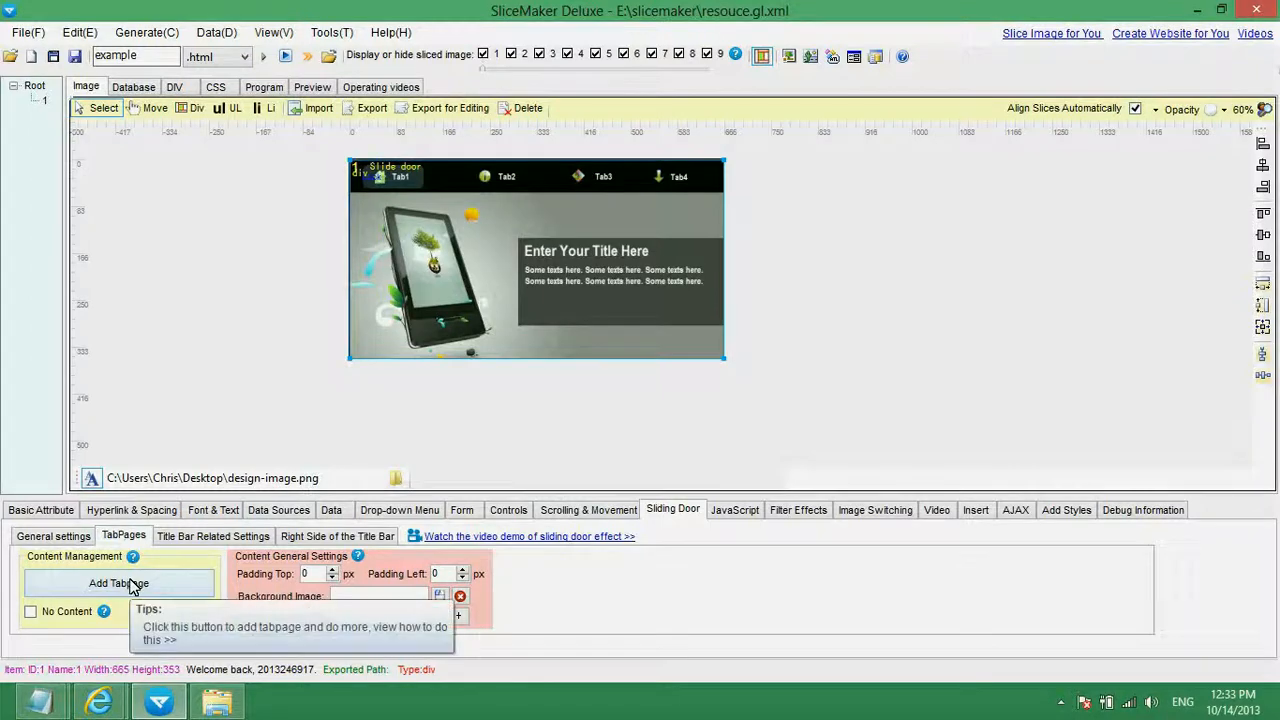
left_click(120, 584)
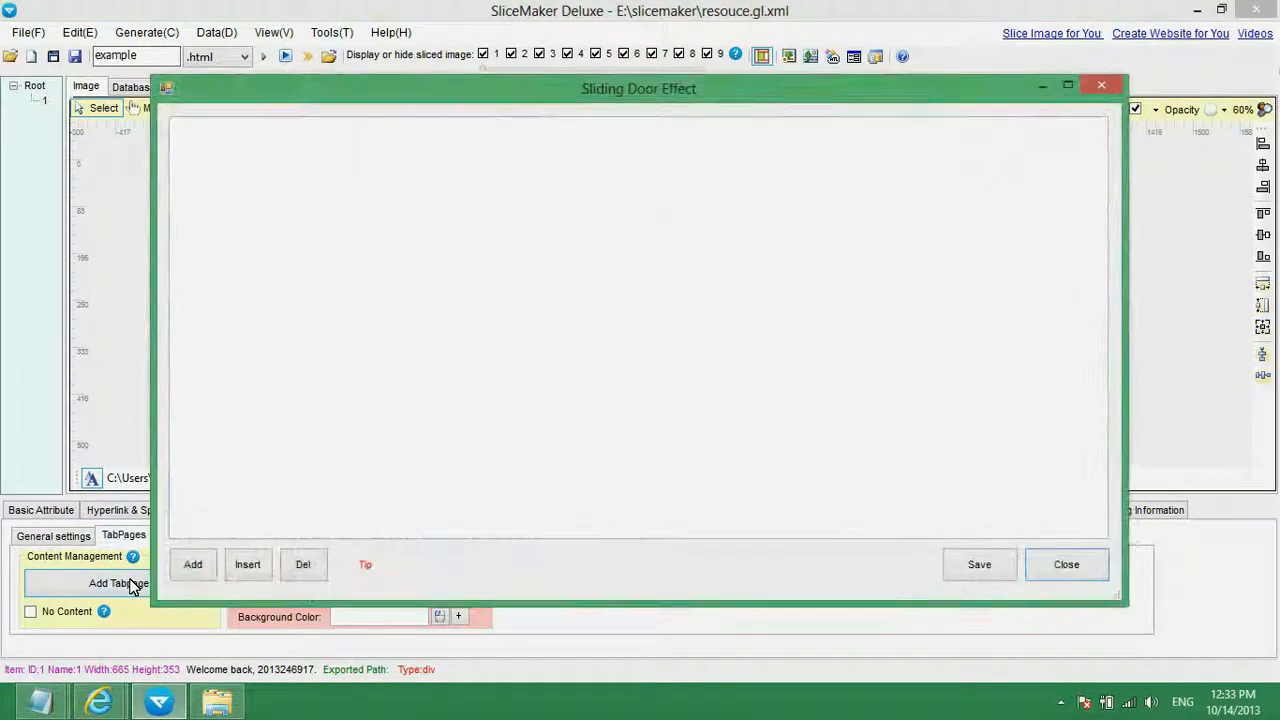
left_click(187, 568)
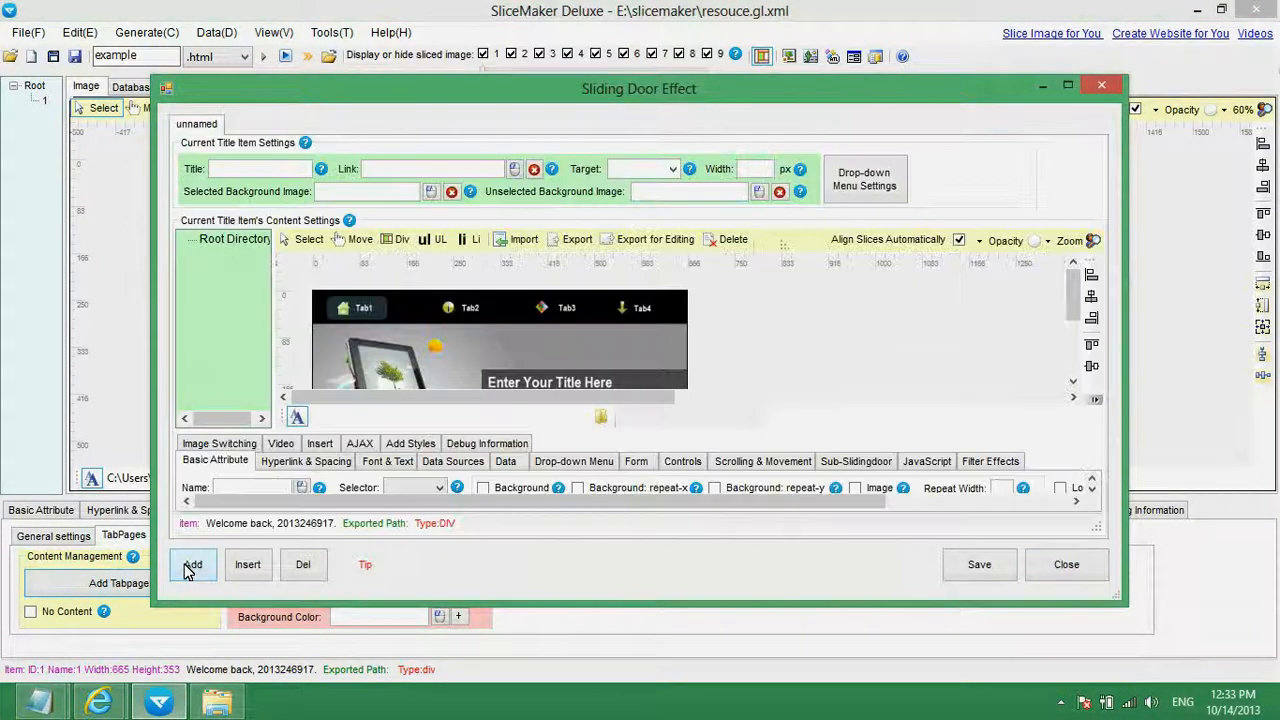
left_click(187, 568)
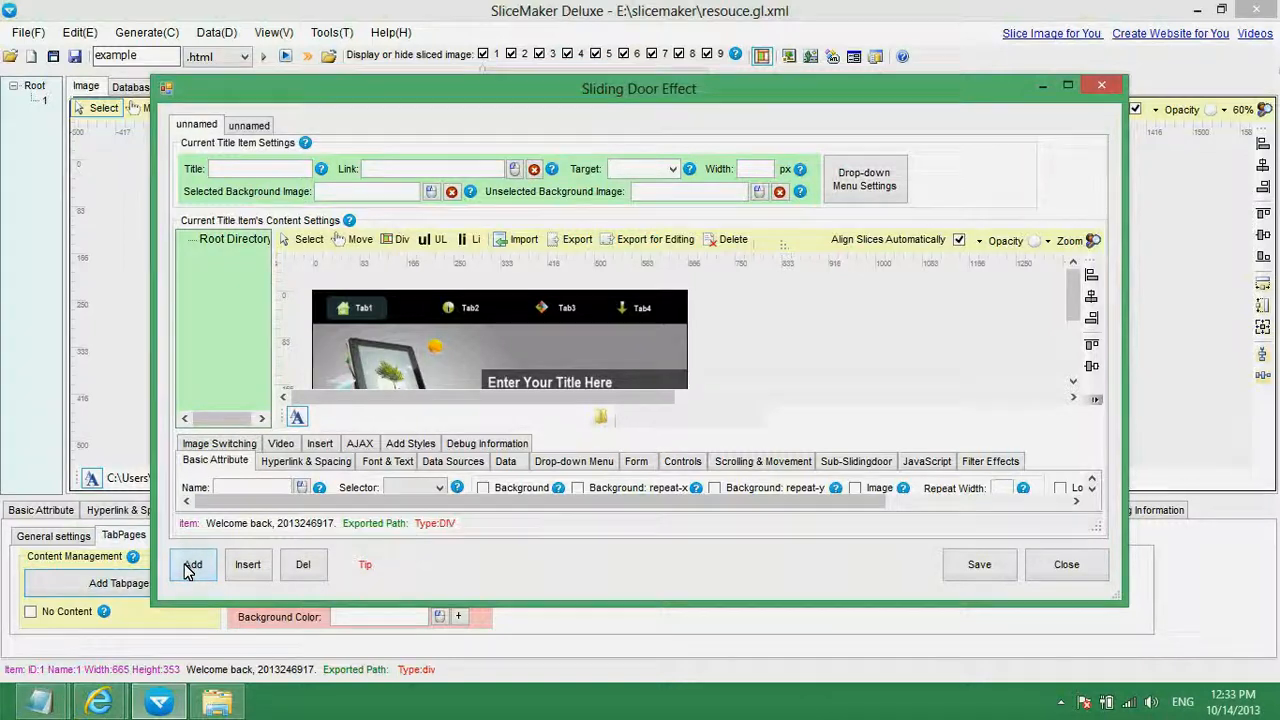
left_click(187, 568)
left_click(187, 568)
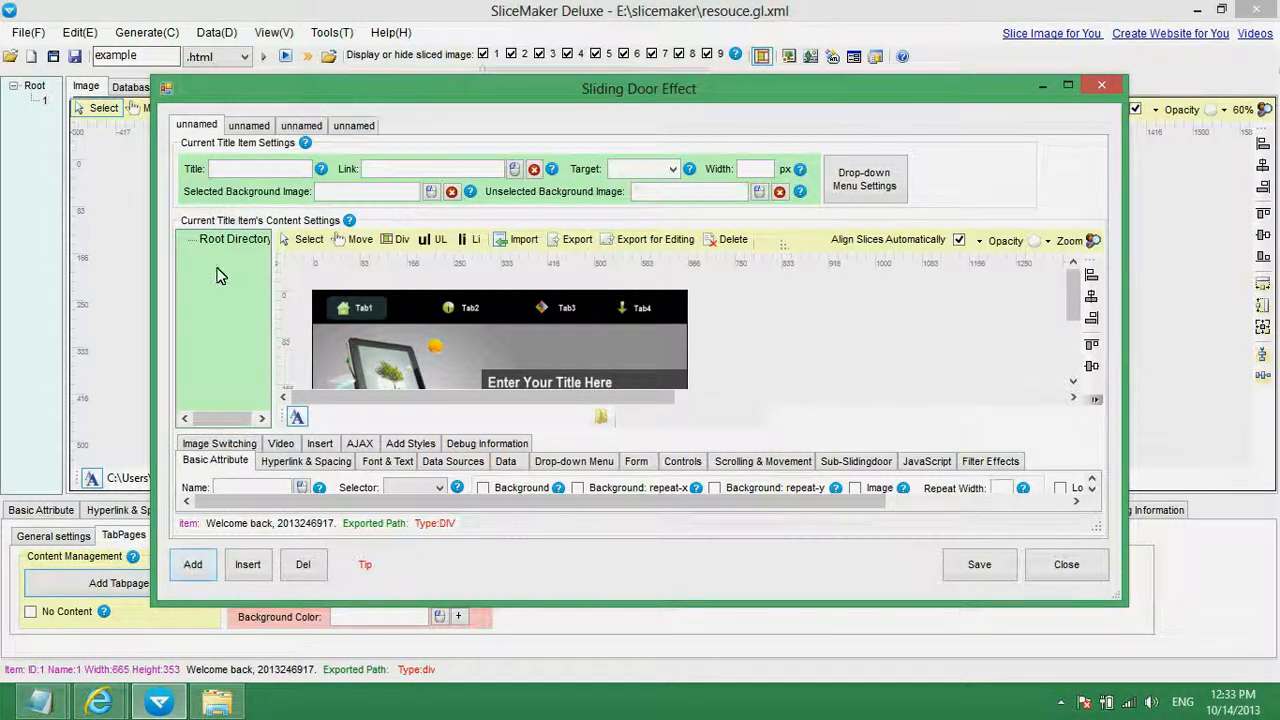
Title the first tabpage Tab1 and the second tabpage Tab2.
left_click(272, 172)
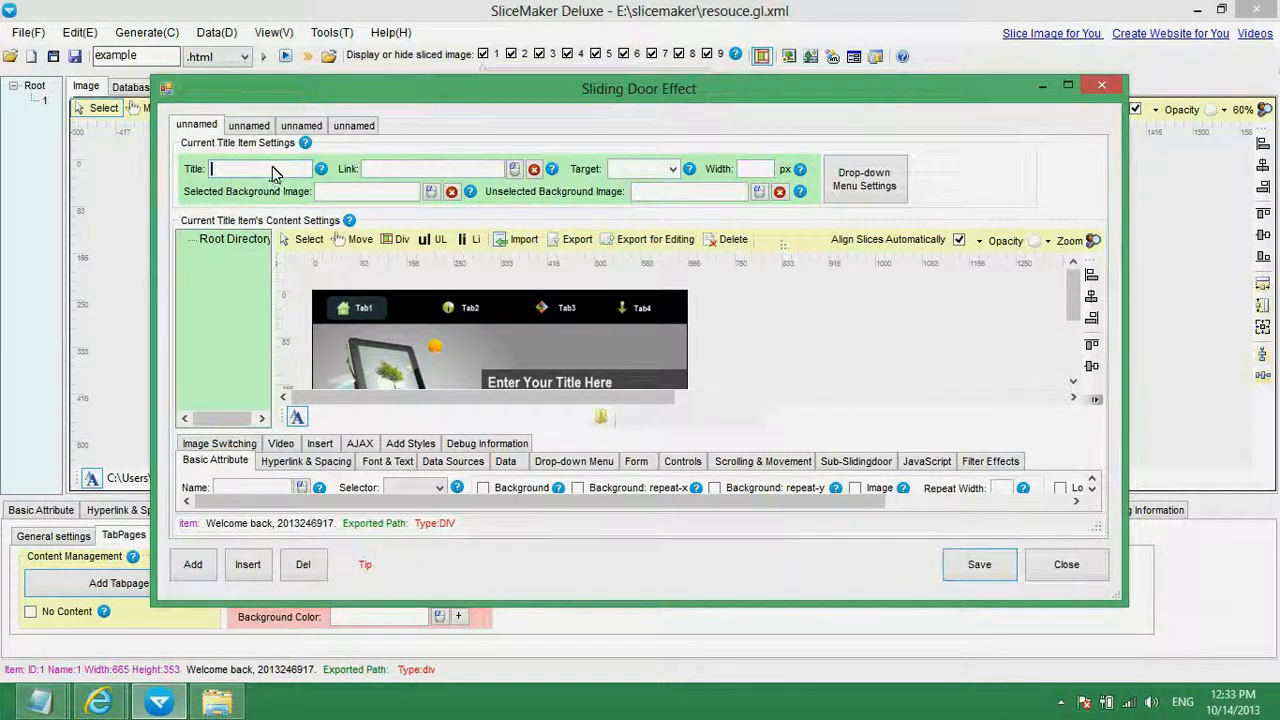
type("Tab1")
left_click(249, 125)
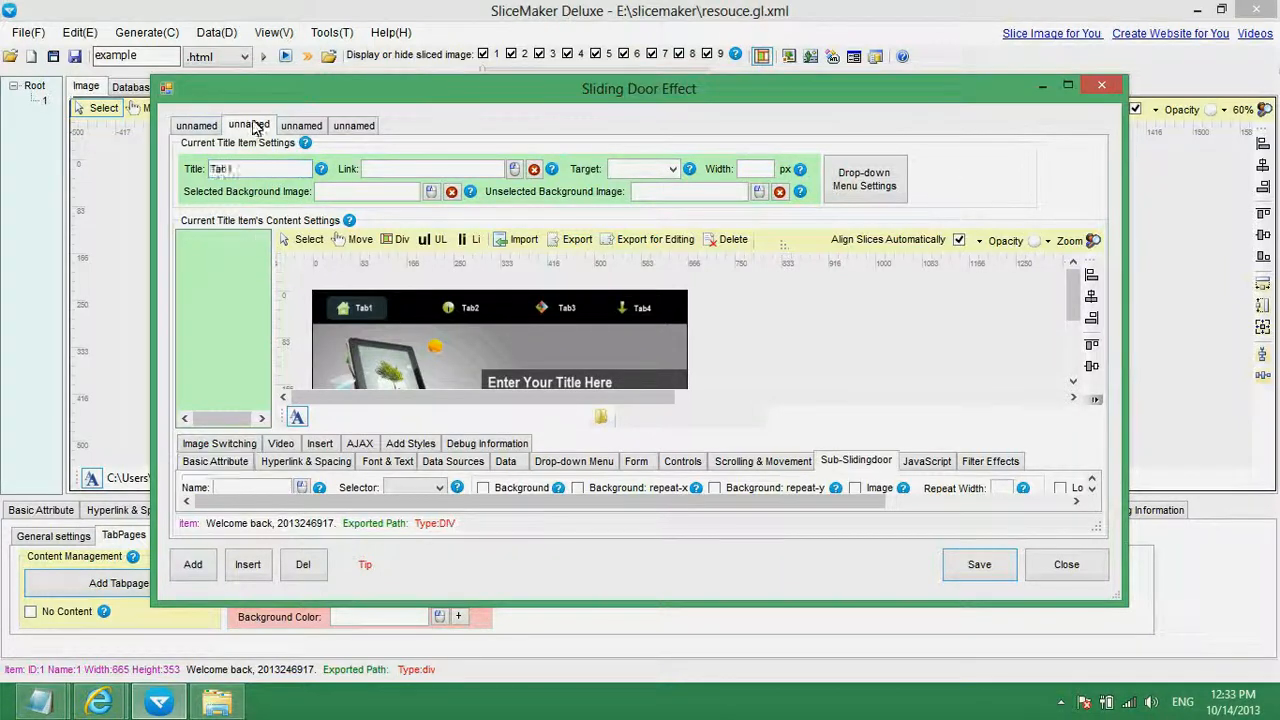
left_click(253, 175)
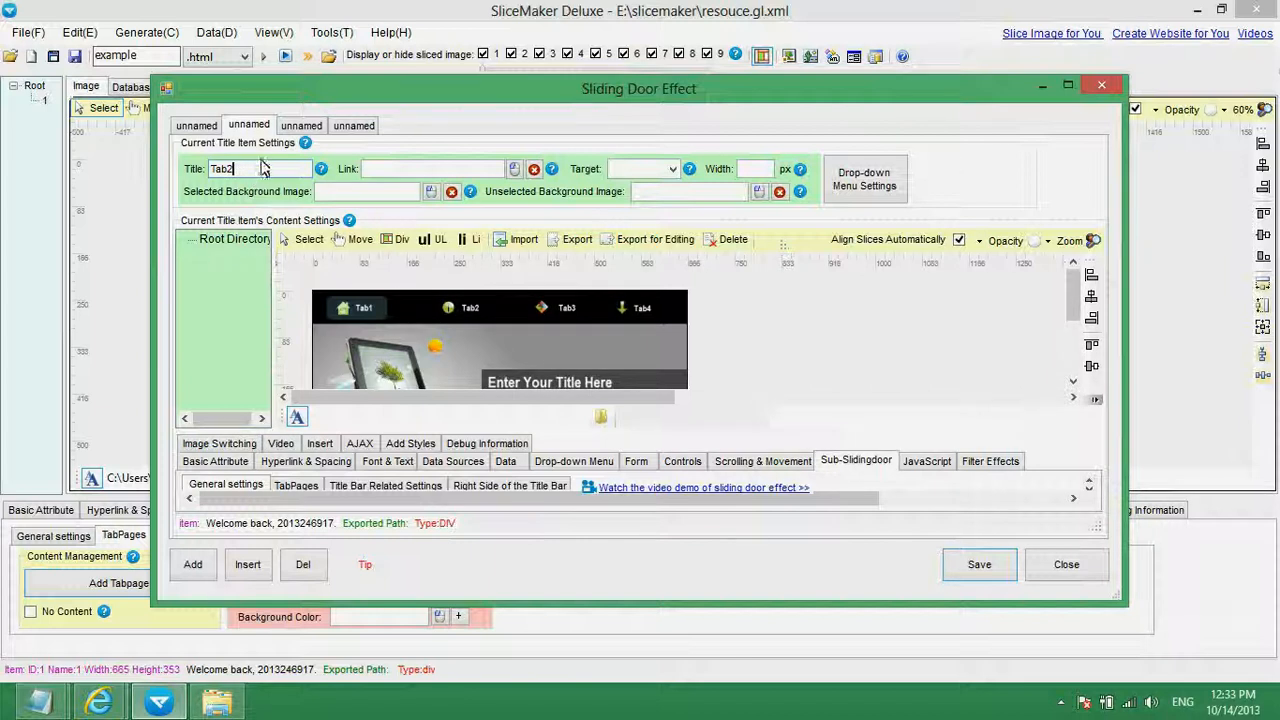
Enter the title text Tab1 for the third and fourth tabpages.
left_click(301, 125)
left_click(262, 172)
type("Tab1")
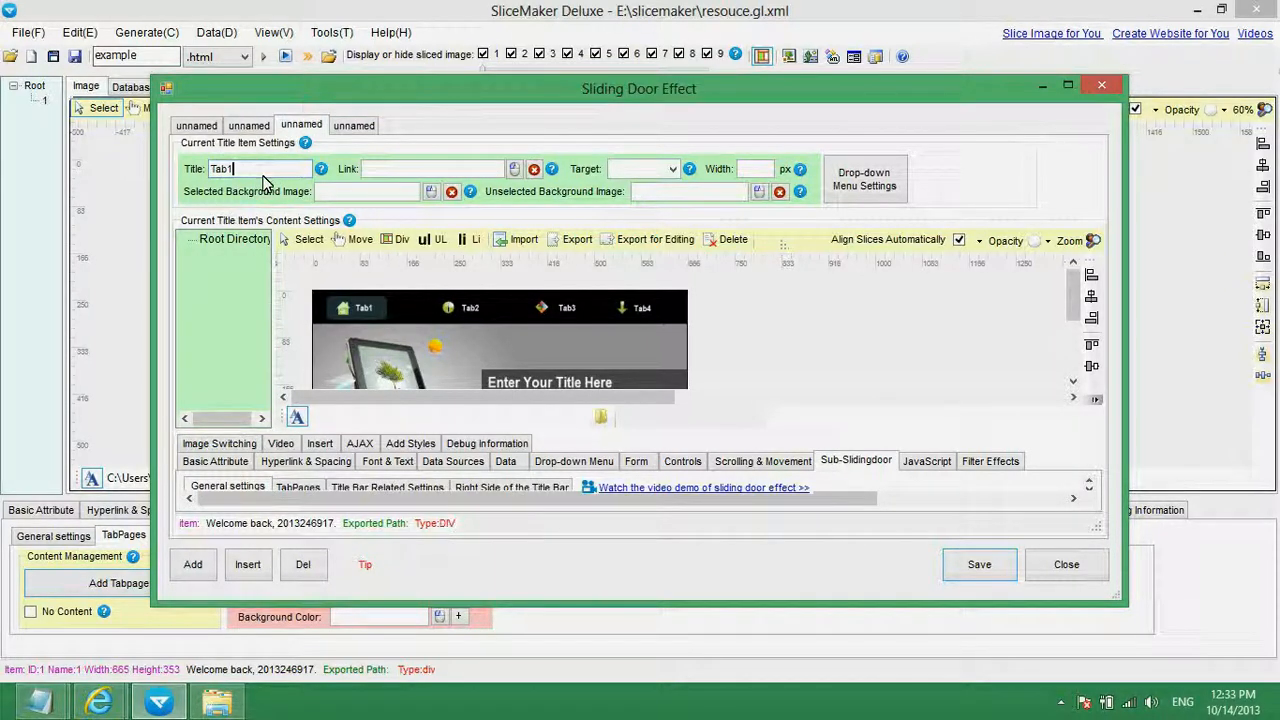
left_click(354, 125)
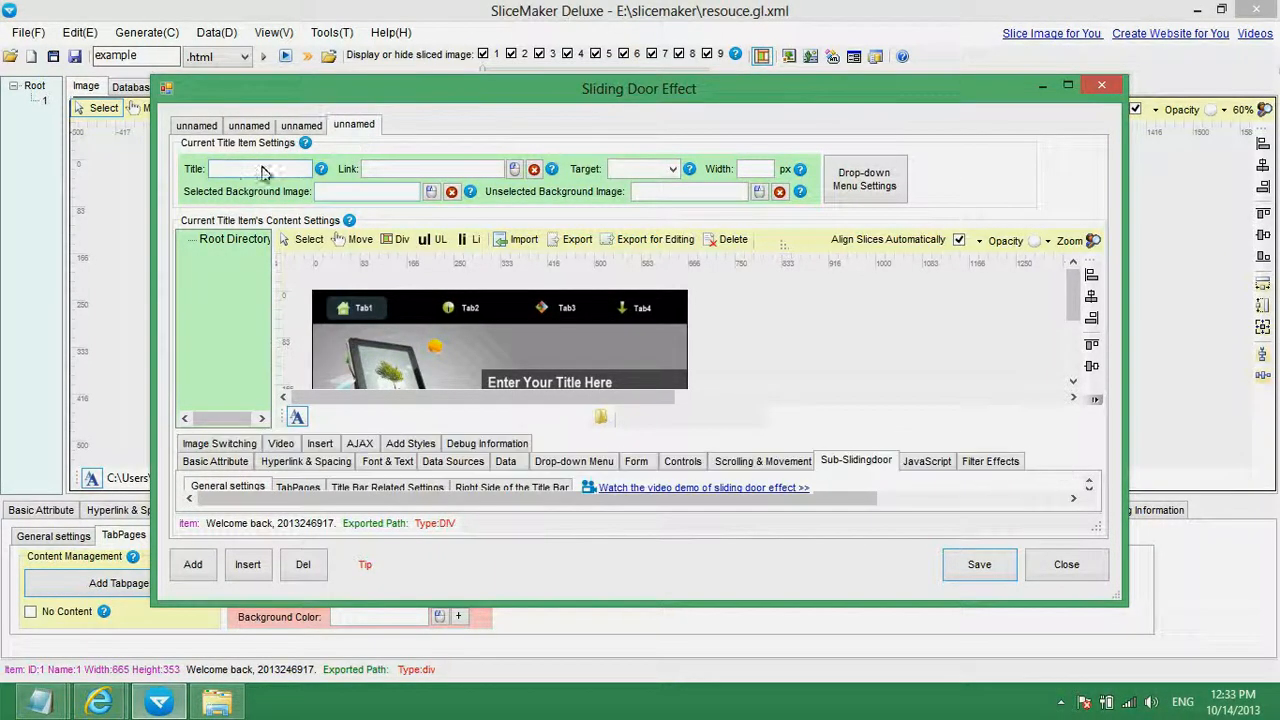
type("Tab1")
Switch to the prepared background images folder and cut tab-1-hovered-bg.png and tab-1-not-hovered-bg.png.
left_click(195, 127)
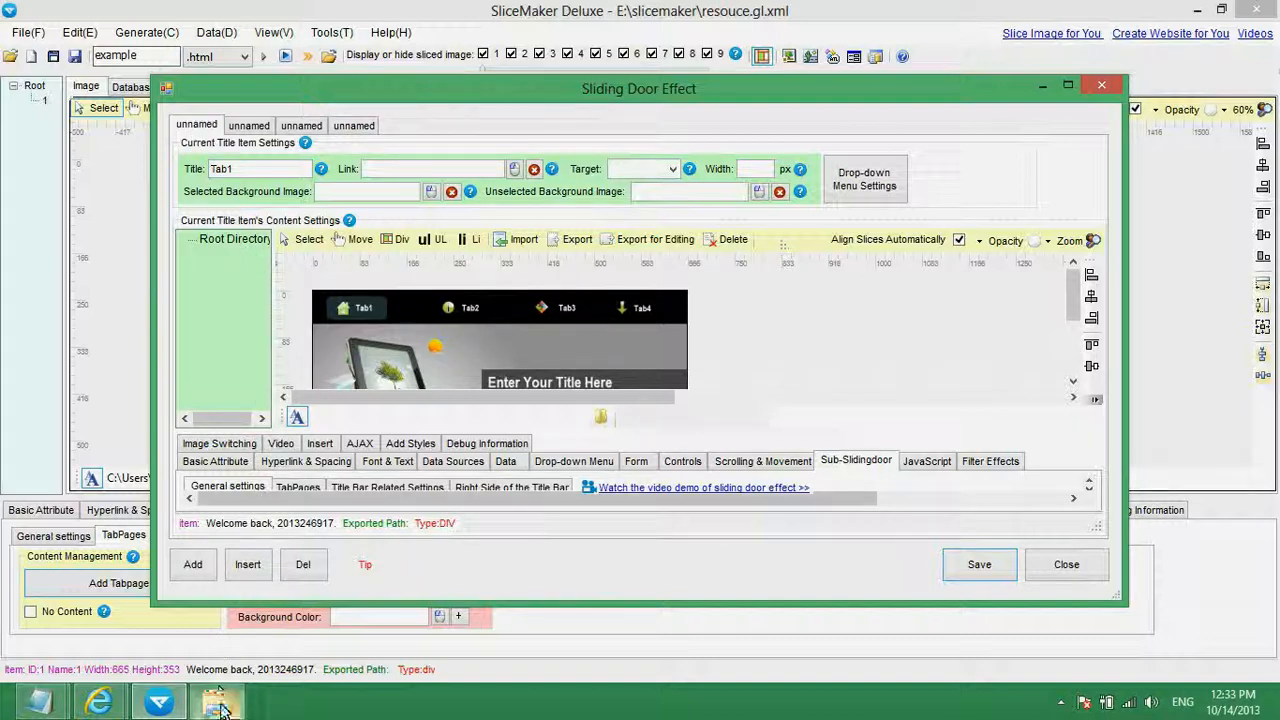
mouse_move(220, 708)
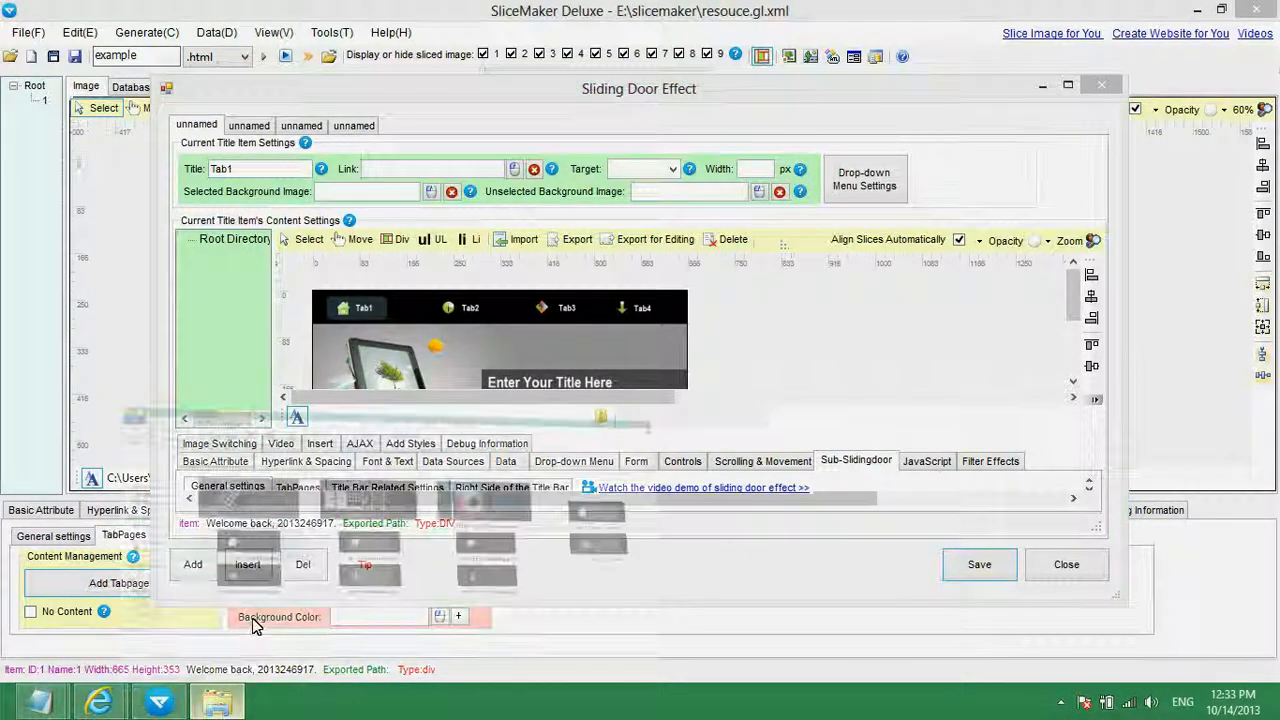
left_click(209, 594)
left_click(1143, 265)
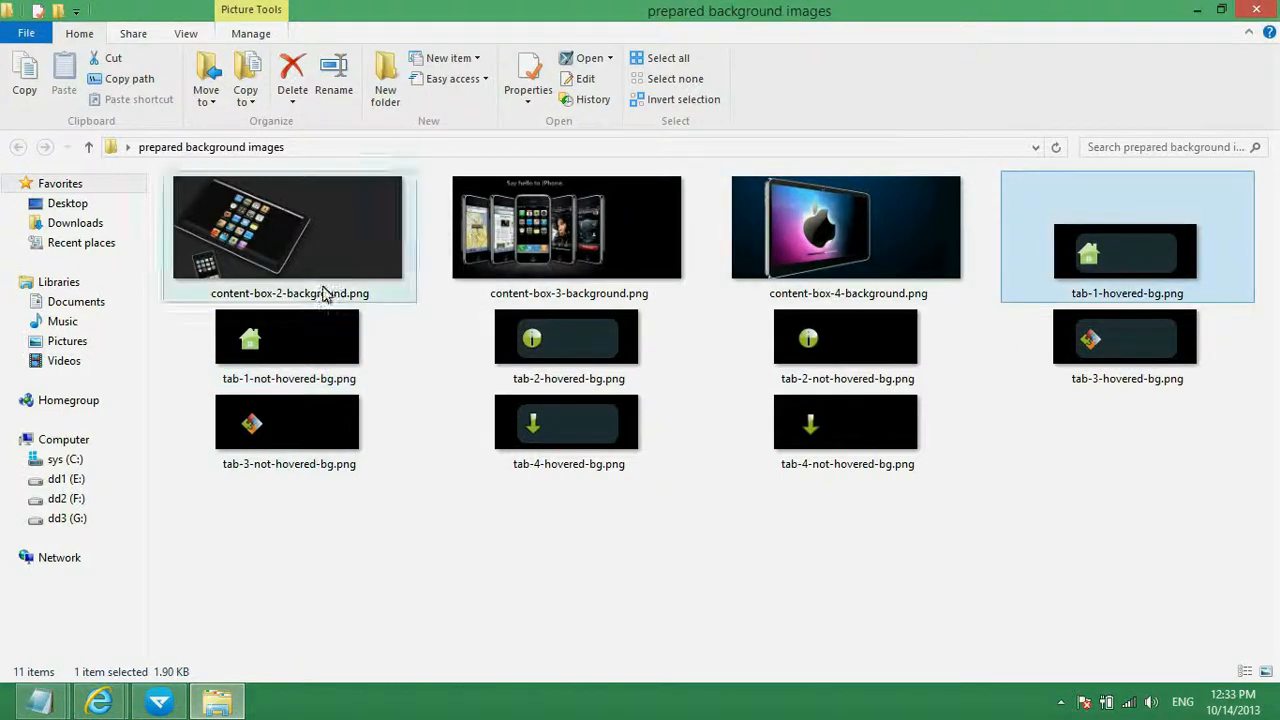
left_click(290, 332)
mouse_move(307, 358)
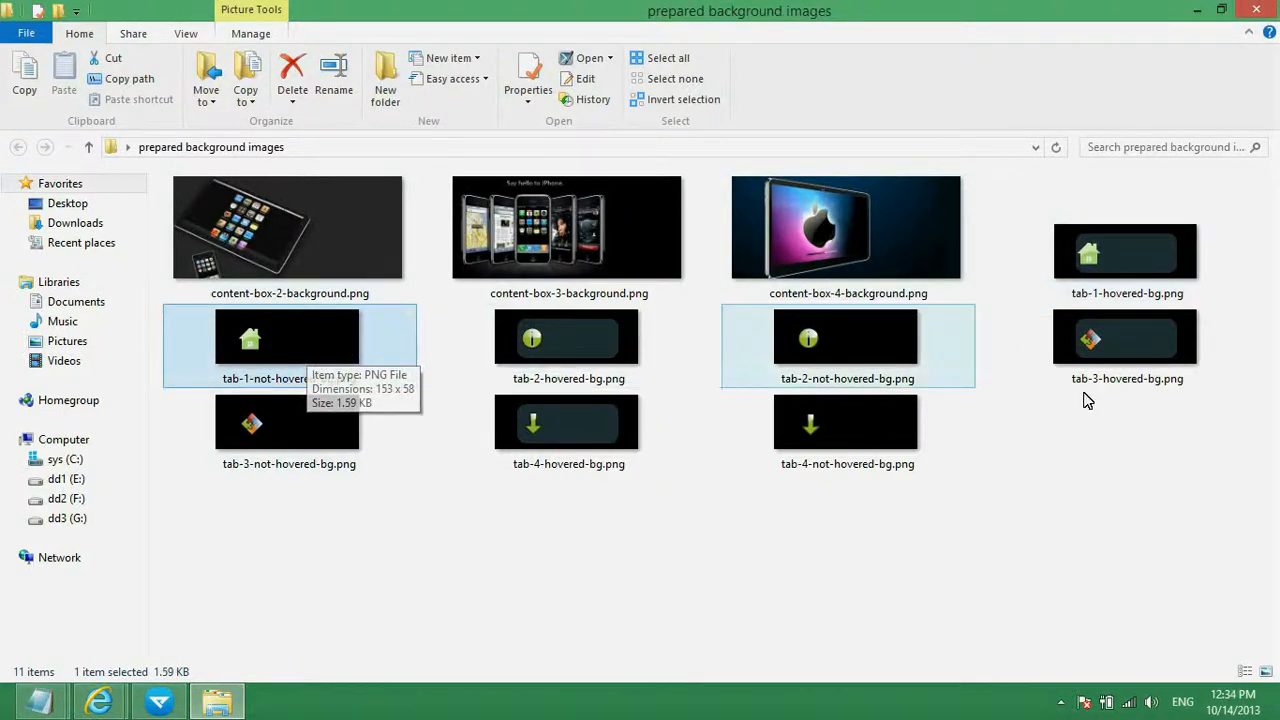
left_click(1115, 272)
left_click(290, 329, "ctrl")
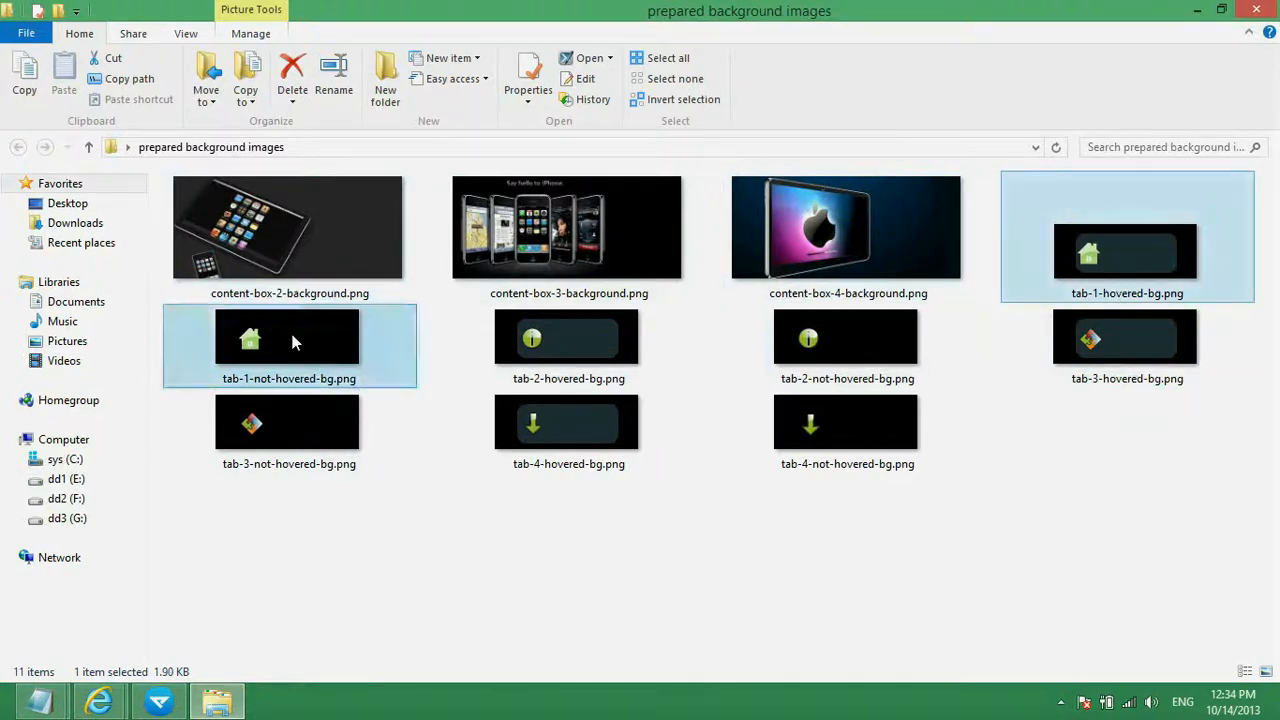
key("ctrl+x")
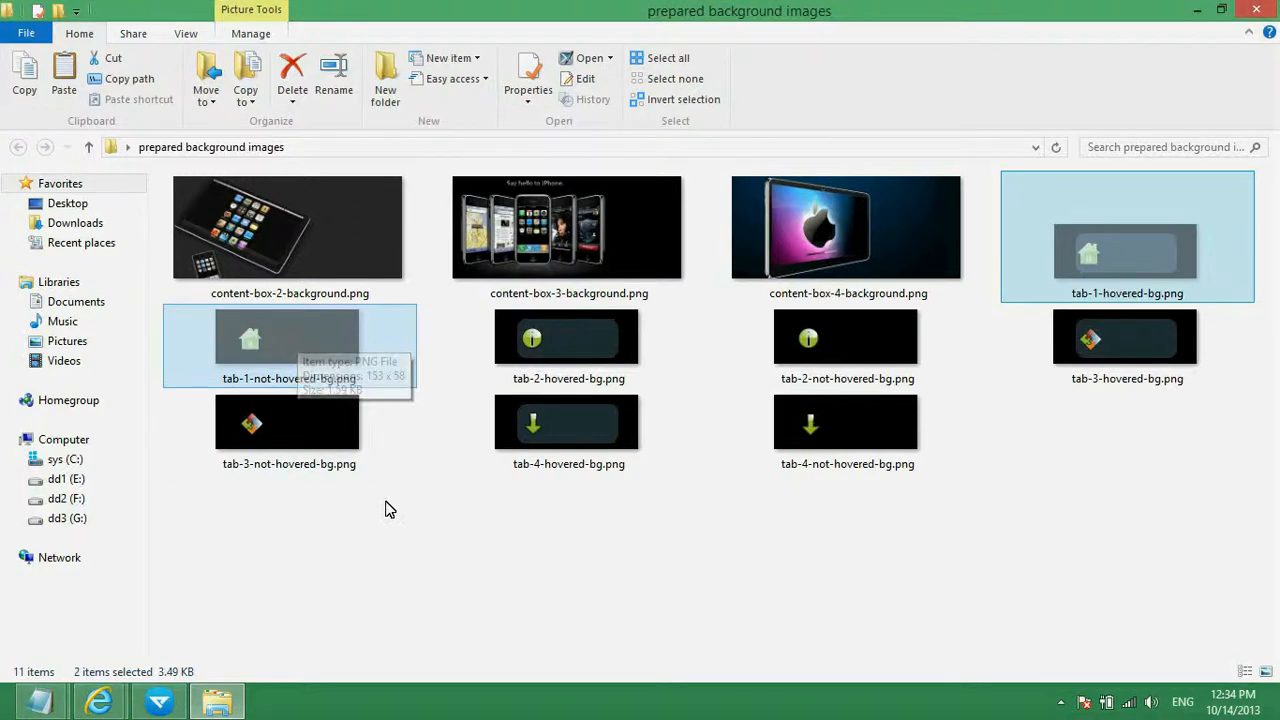
Paste the two cut tab-1 images into the example folder on the desktop, then minimize that folder's window.
right_click(418, 710)
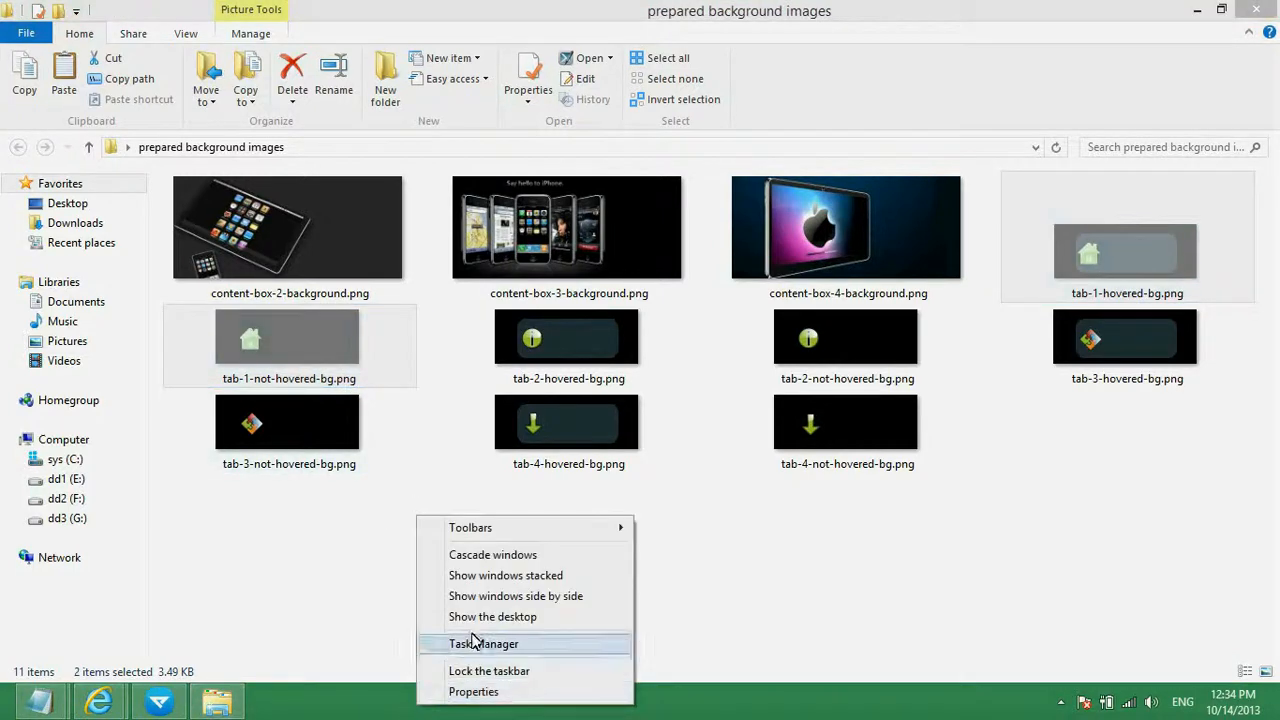
left_click(480, 617)
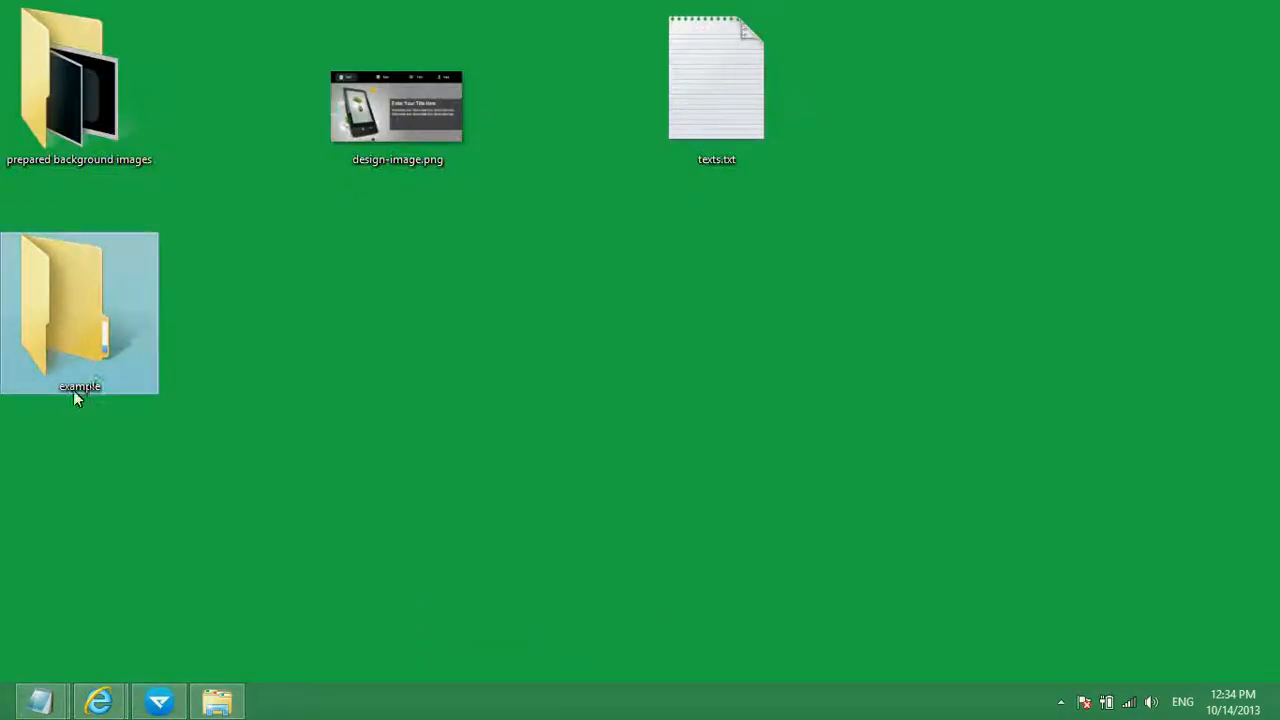
double_click(85, 311)
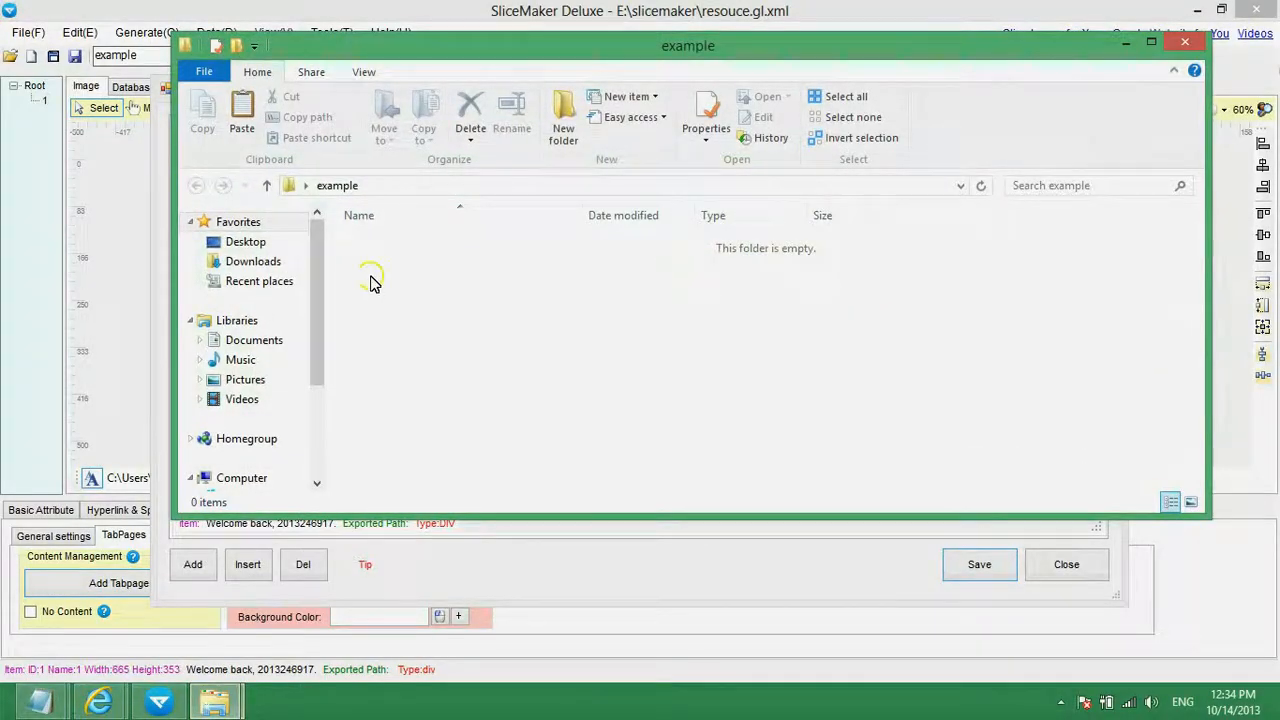
right_click(370, 282)
left_click(457, 531)
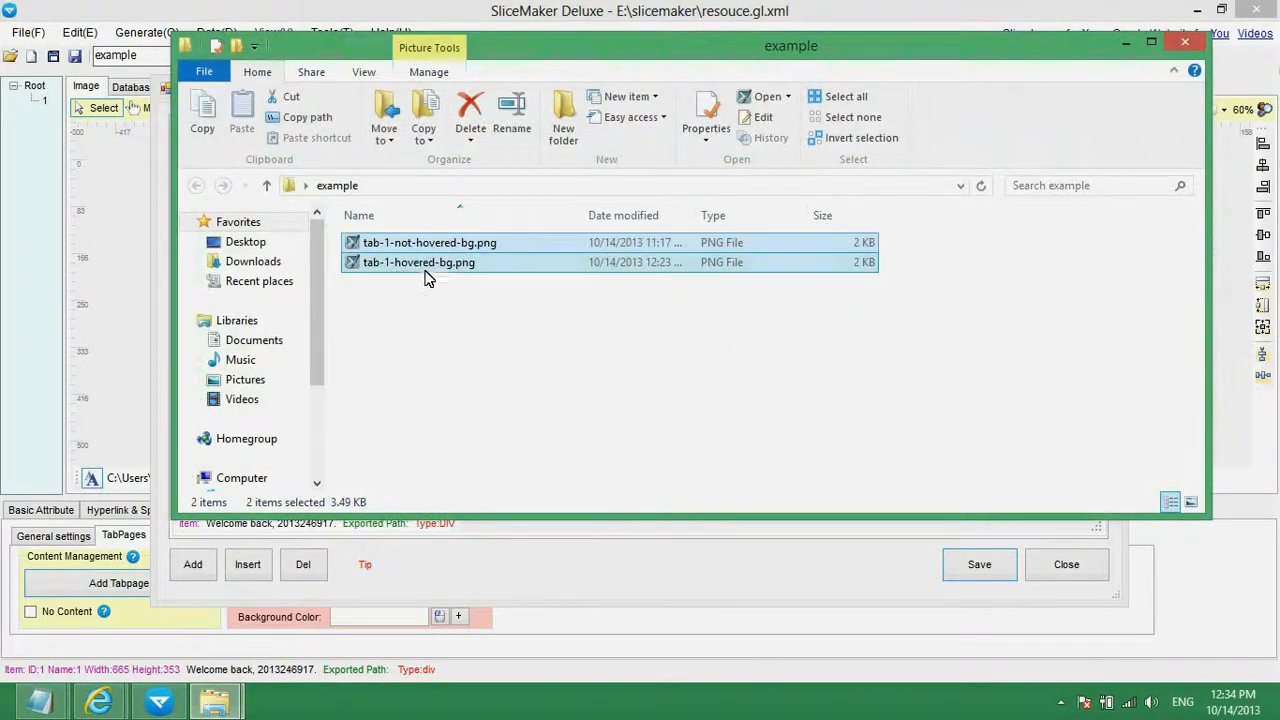
left_click(1126, 43)
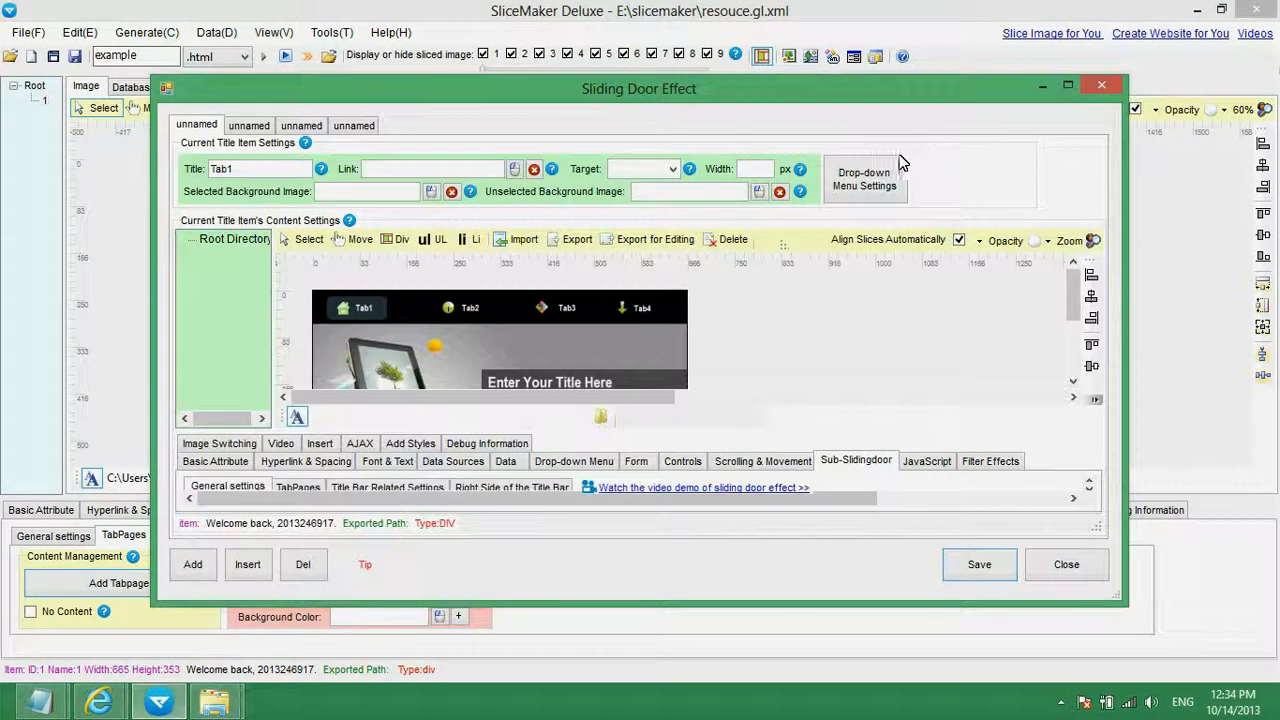
Refresh the image list and set the first tabpage's selected background image to tab-1-hovered-bg.png.
left_click(419, 192)
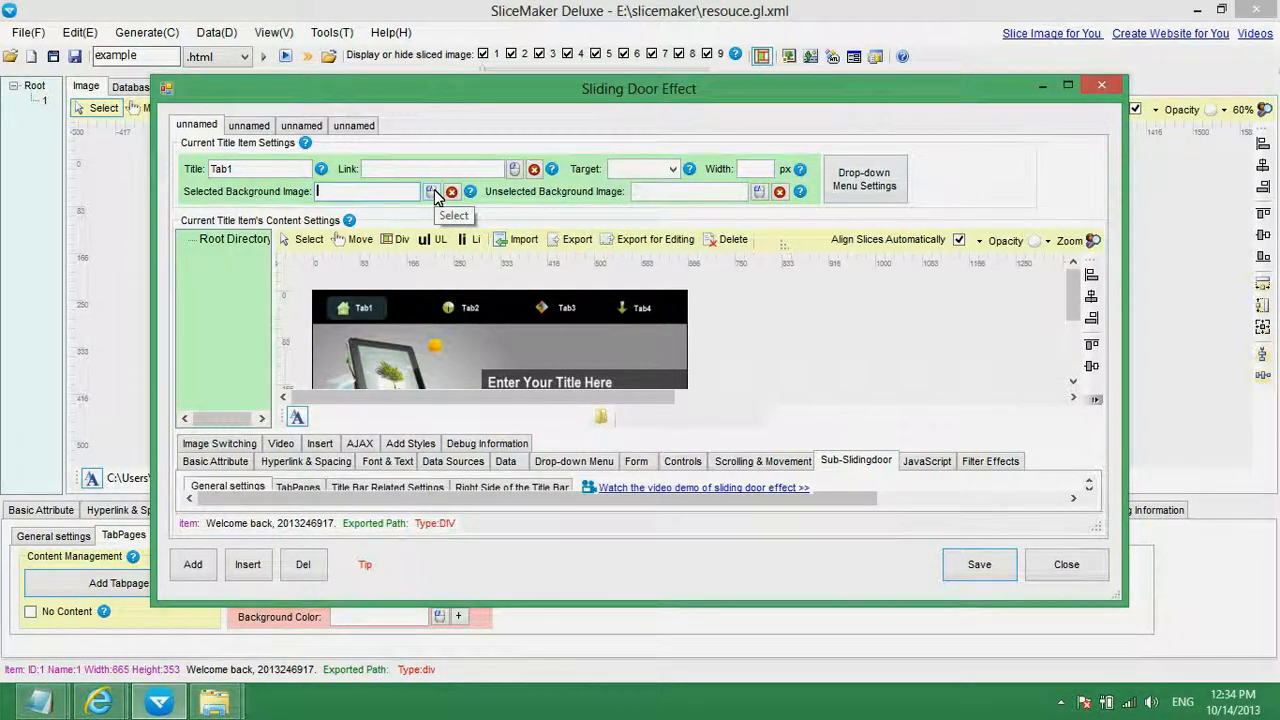
left_click(433, 192)
left_click(127, 455)
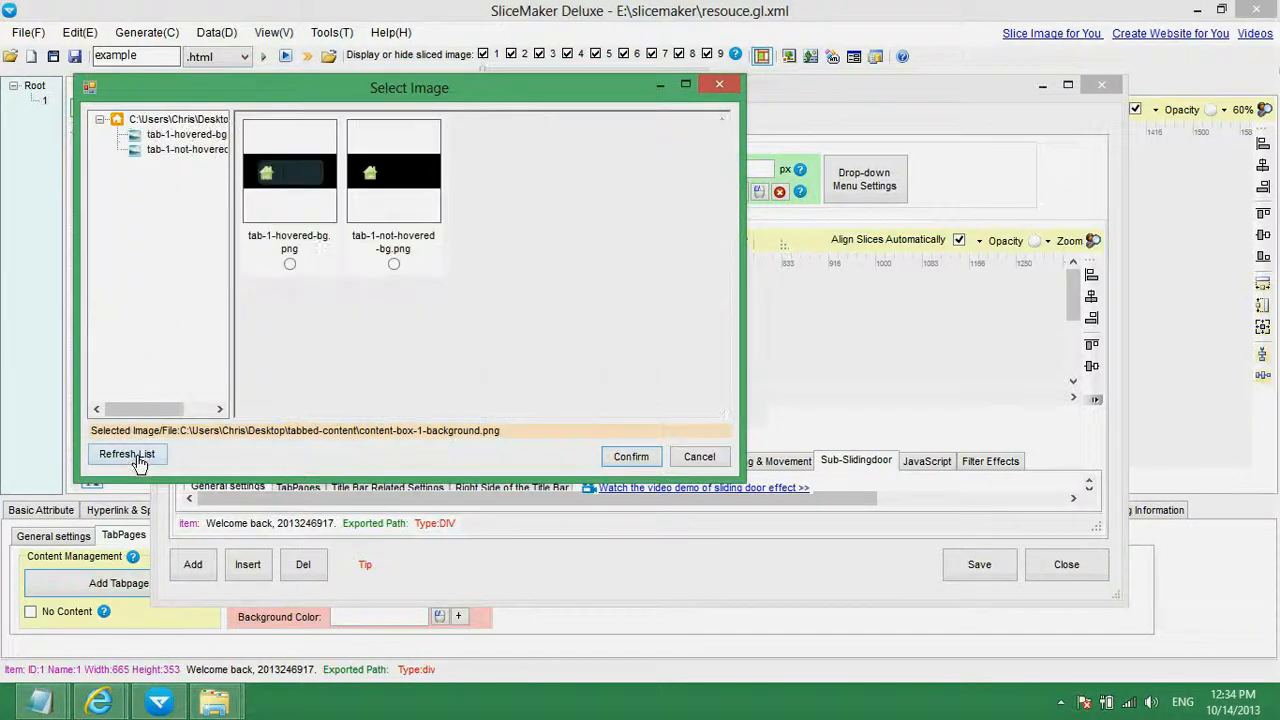
left_click(195, 137)
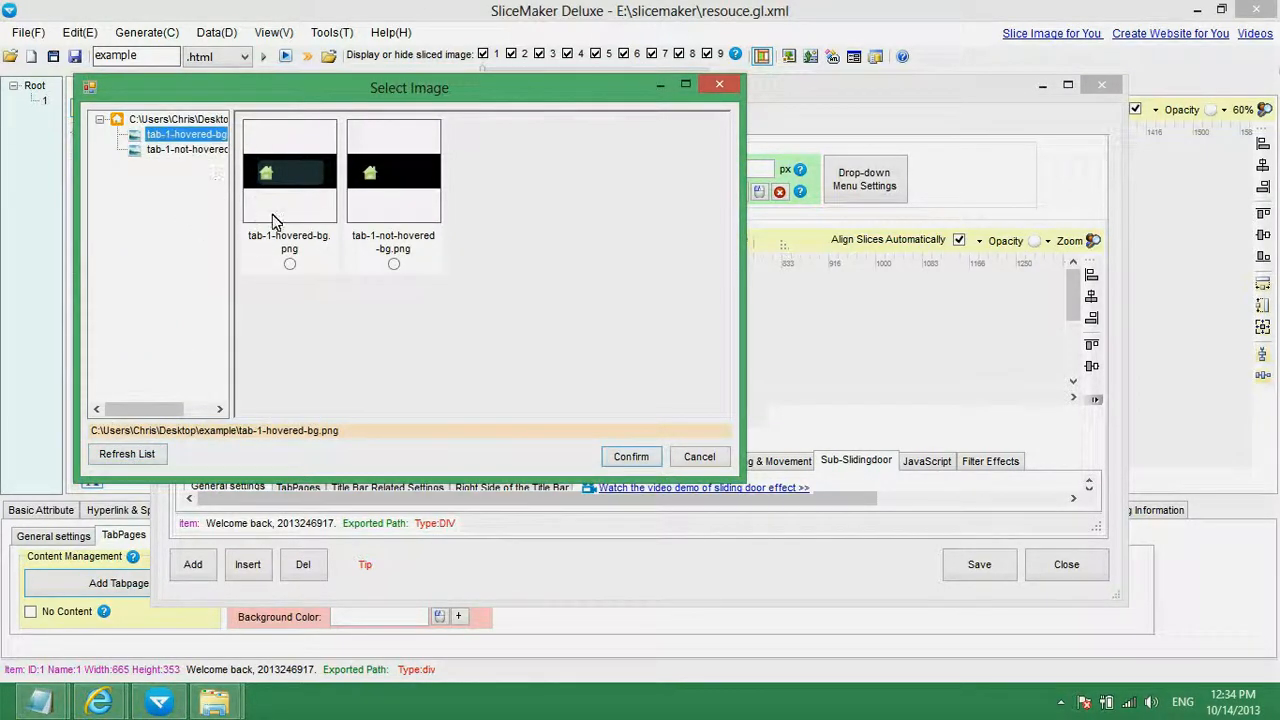
left_click(289, 265)
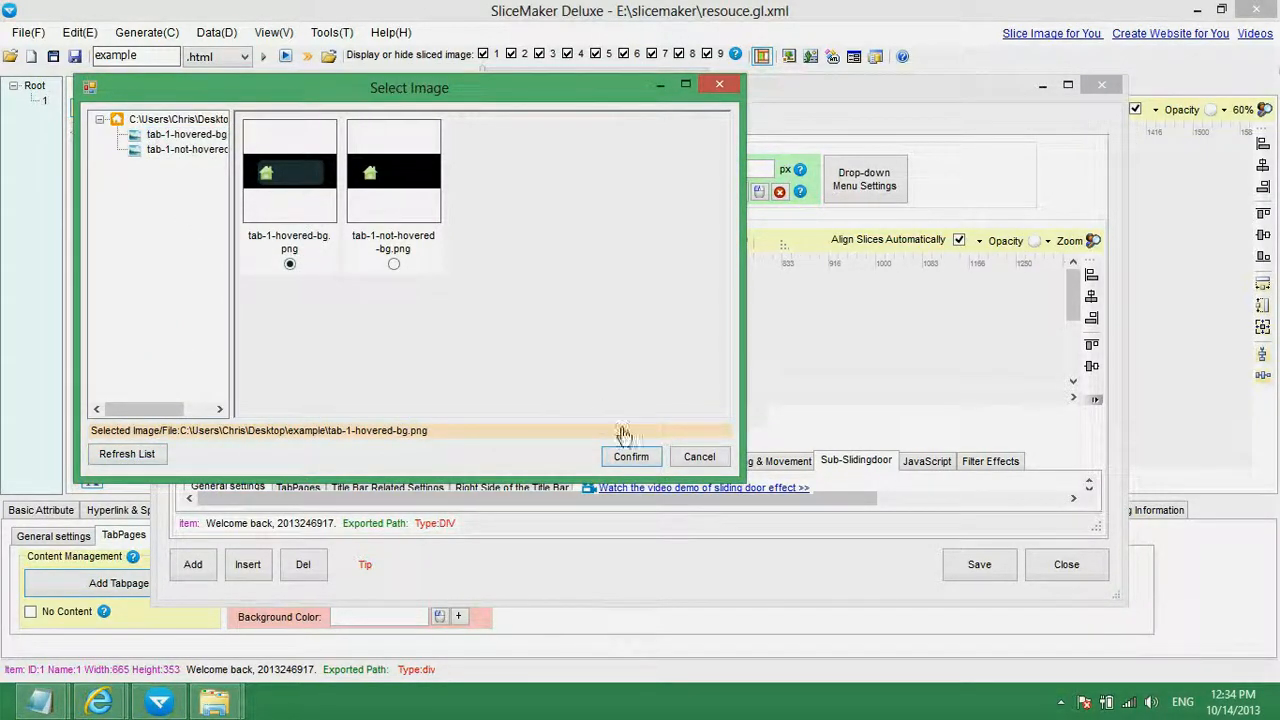
left_click(631, 457)
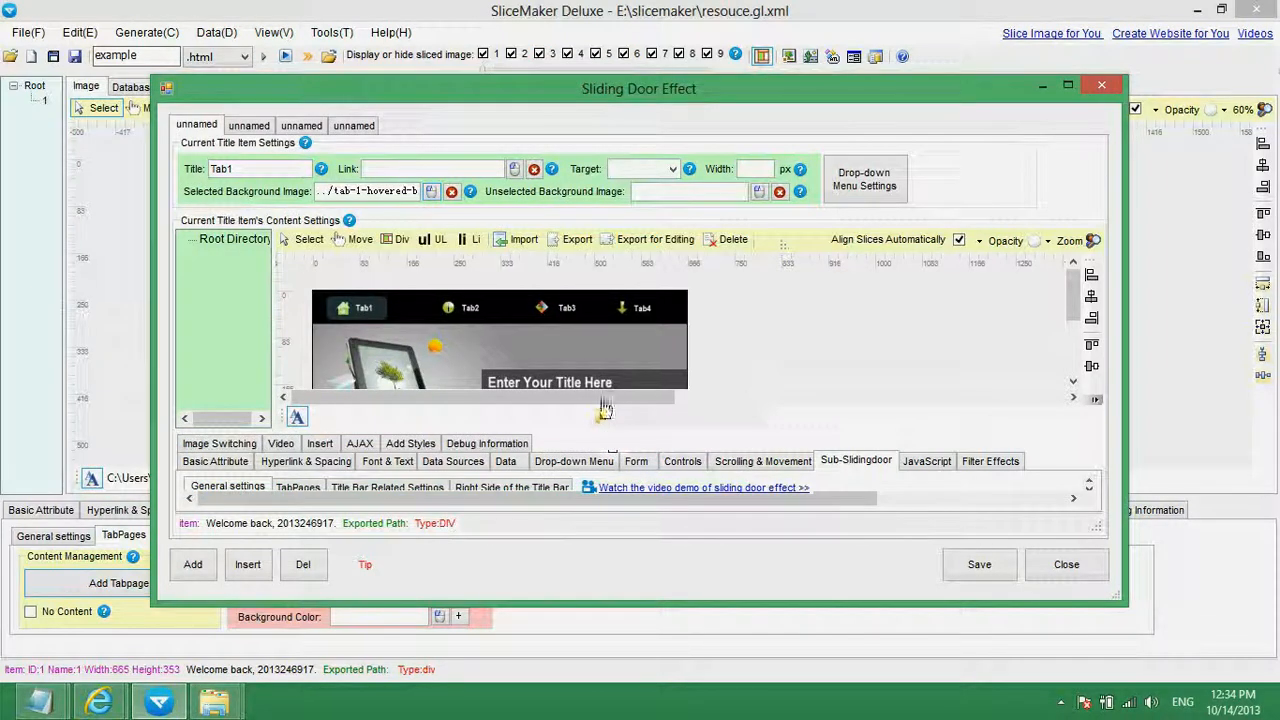
Set the first tabpage's unselected background image to tab-1-not-hovered-bg.png.
left_click(759, 193)
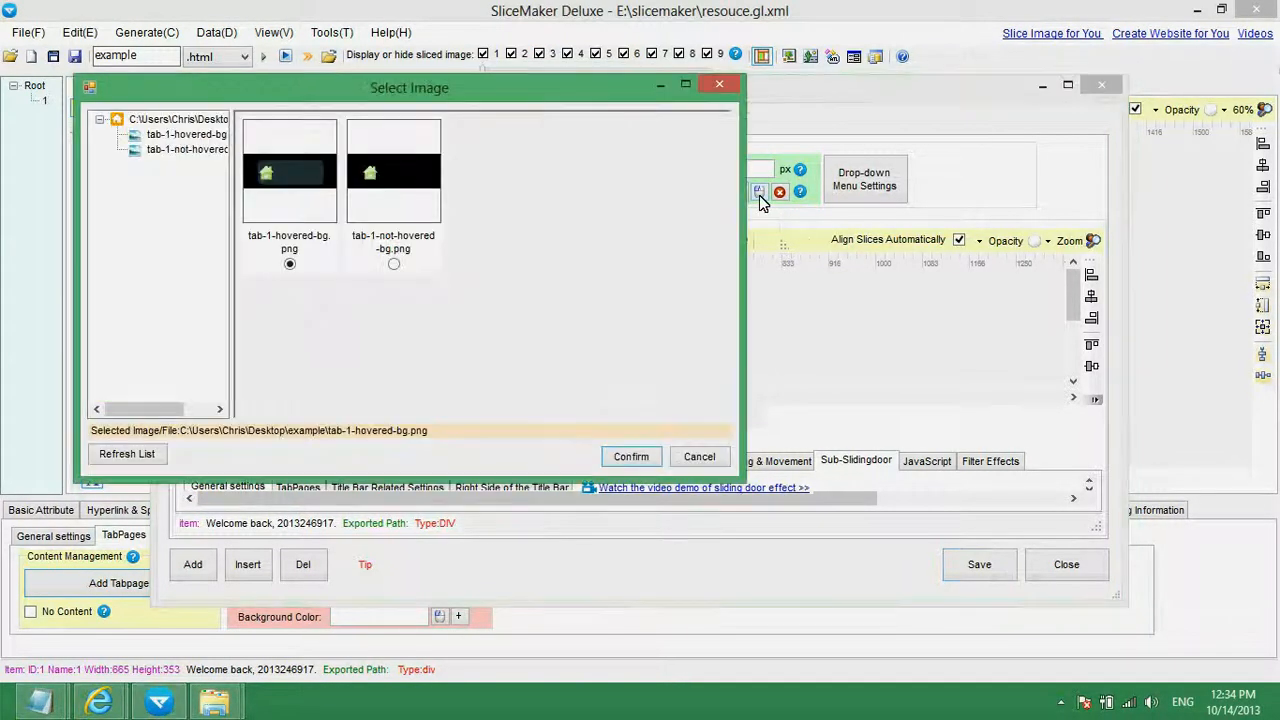
left_click(421, 208)
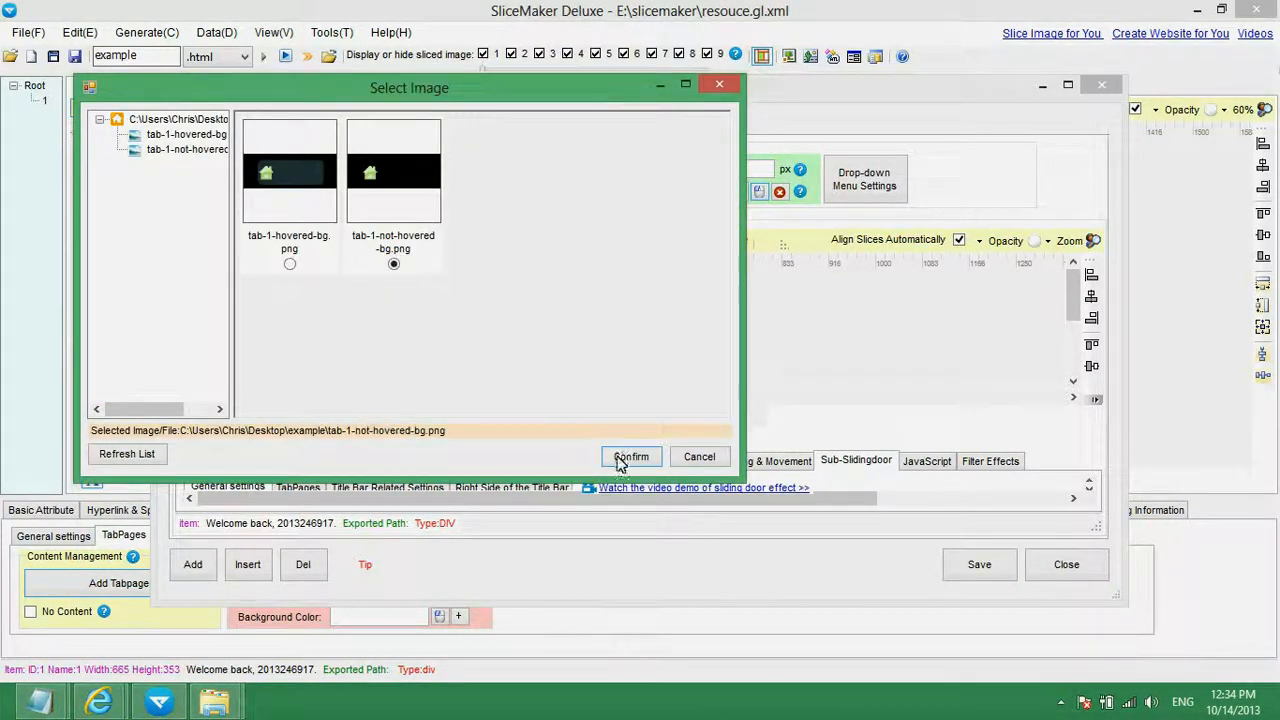
left_click(620, 460)
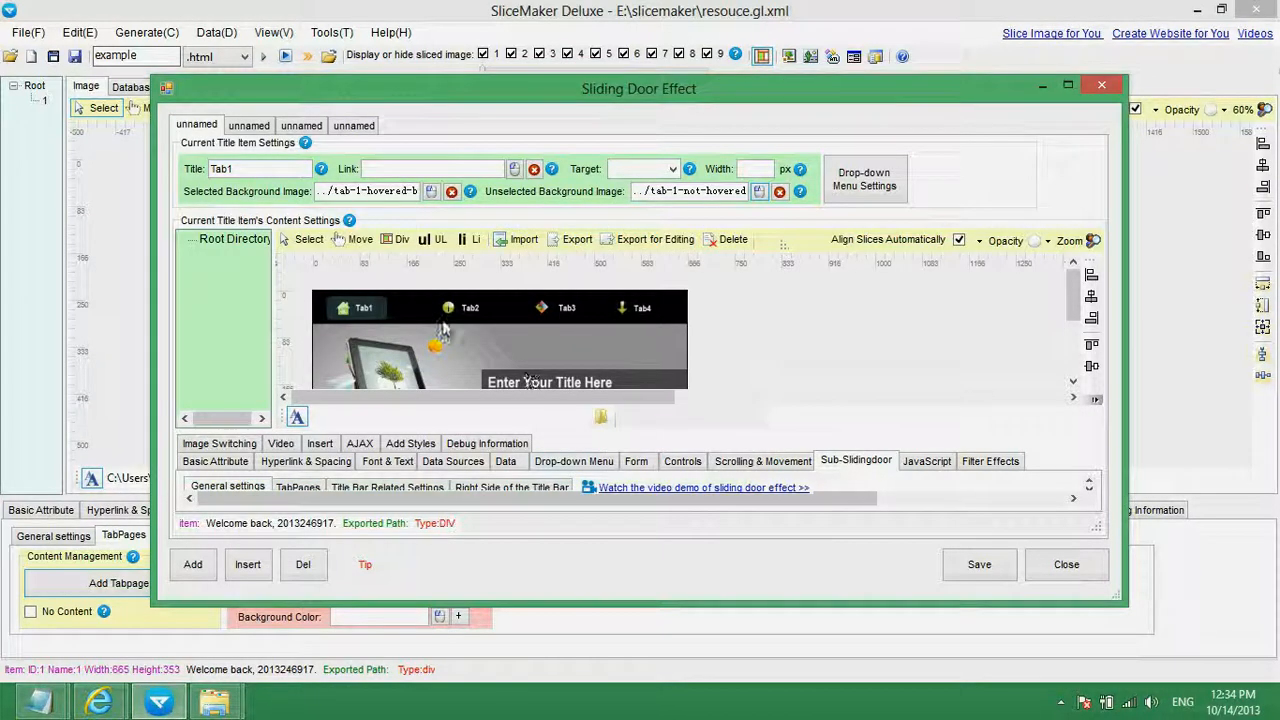
left_click(249, 127)
left_click(300, 126)
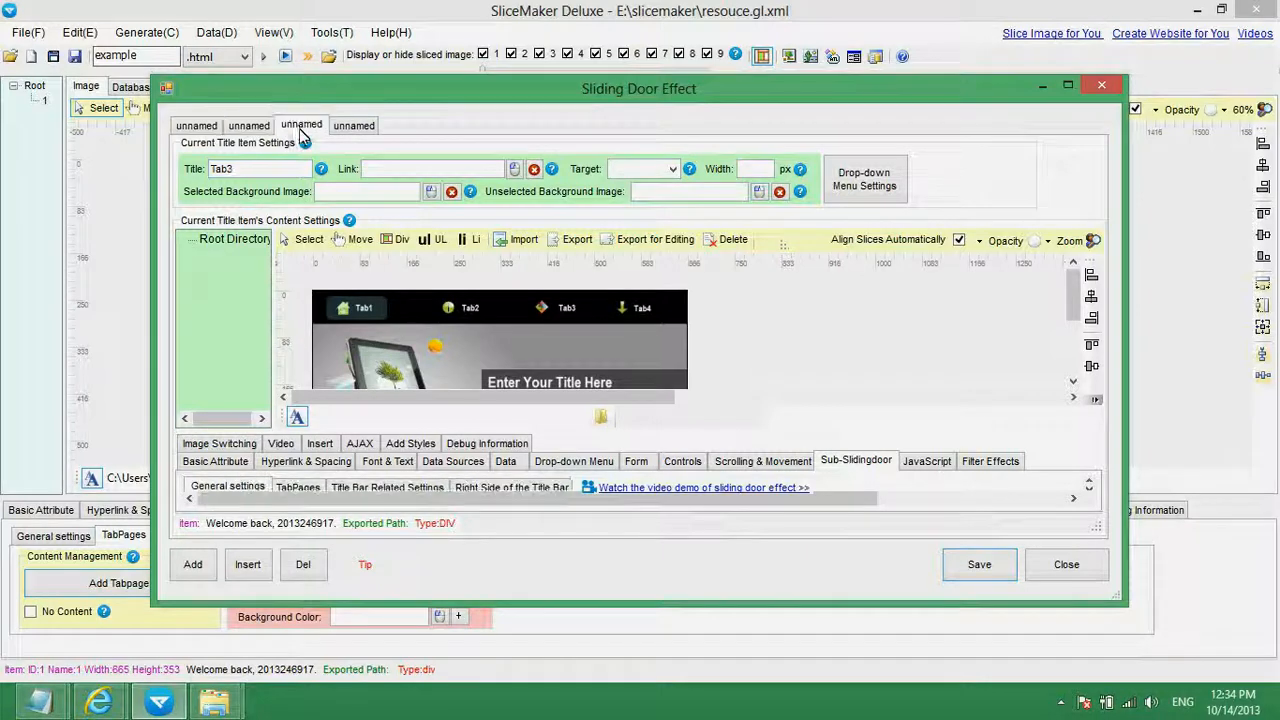
left_click(356, 126)
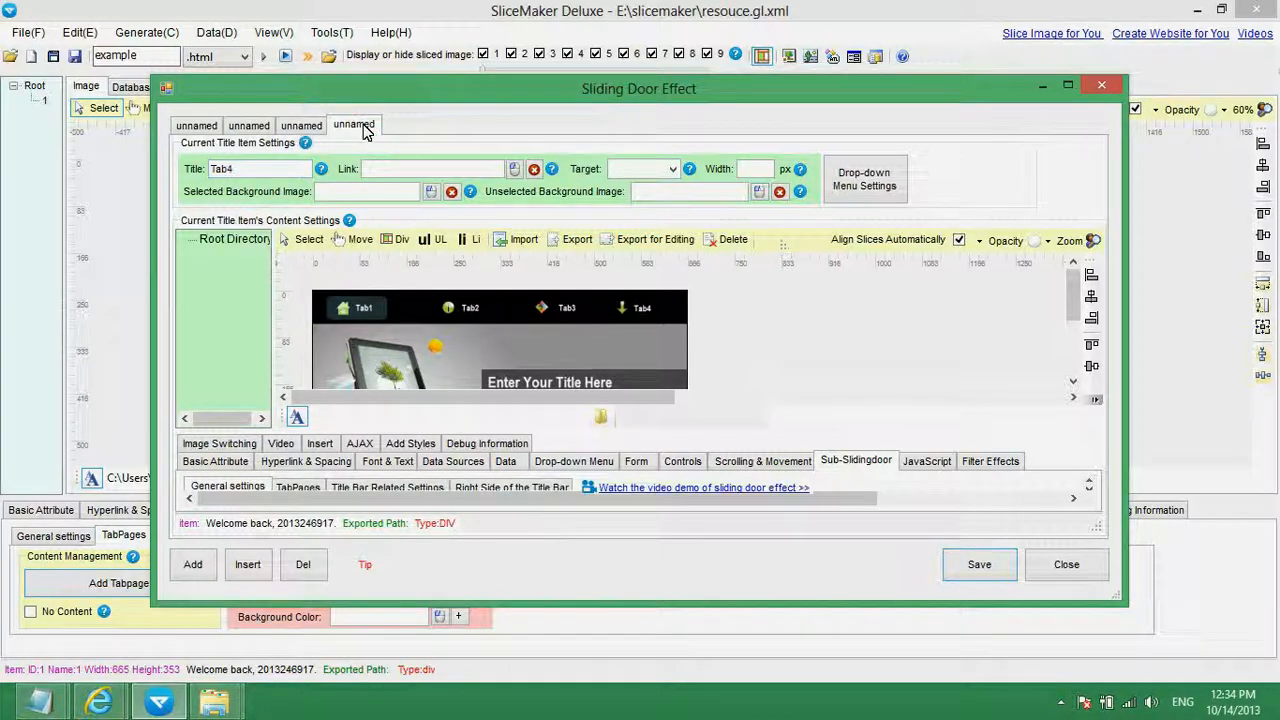
Switch to the prepared background images folder and cut the hovered and not-hovered images for tabs 2, 3 and 4.
mouse_move(214, 703)
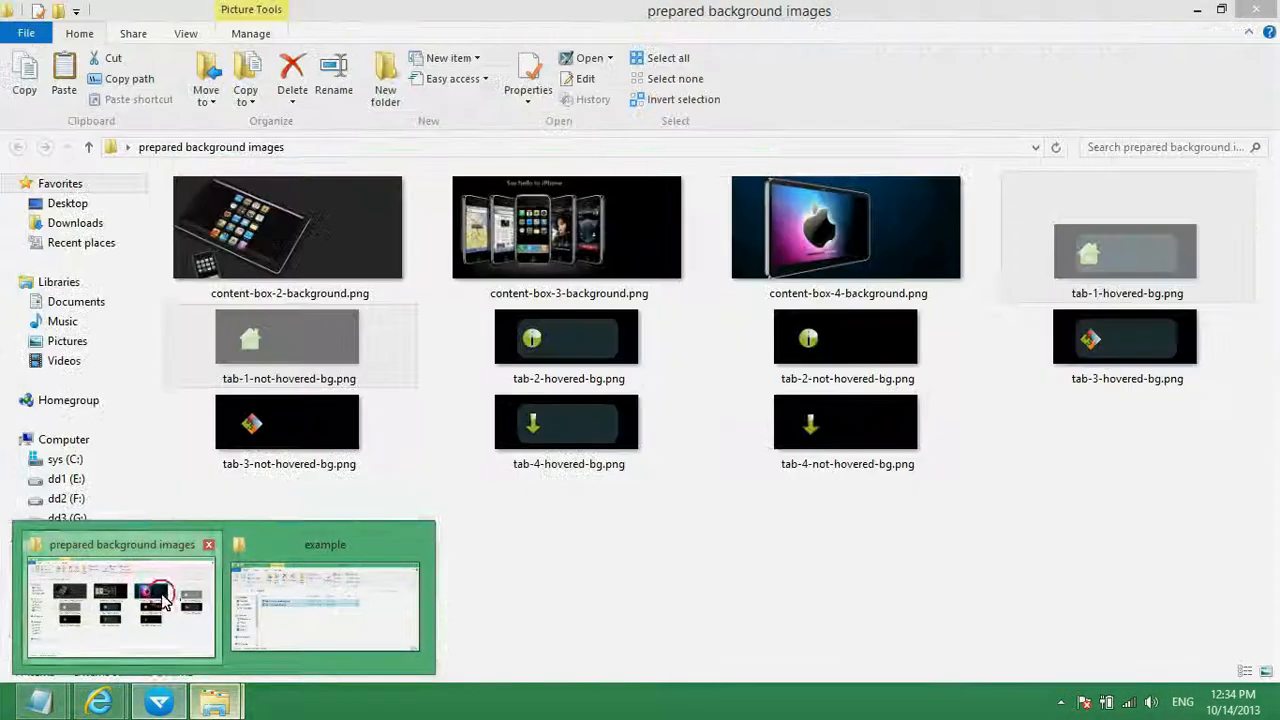
left_click(117, 603)
left_click(1180, 266)
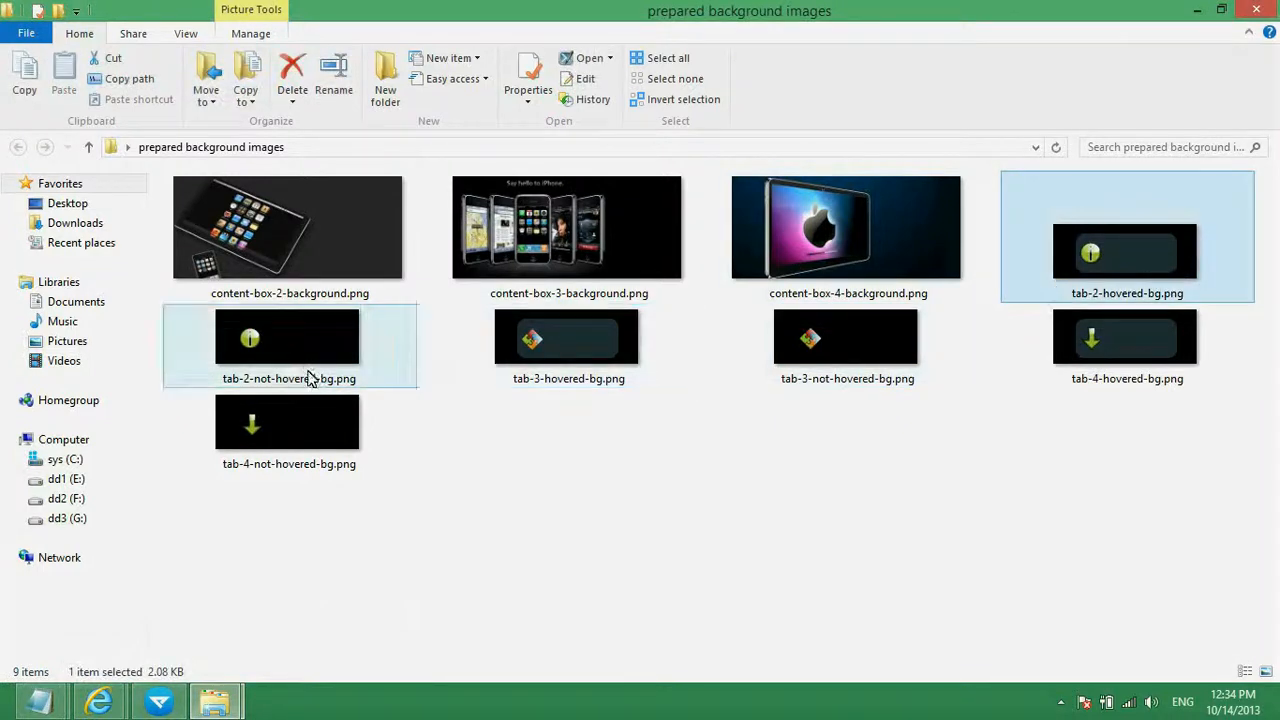
left_click(553, 350, "ctrl")
left_click(812, 360, "ctrl")
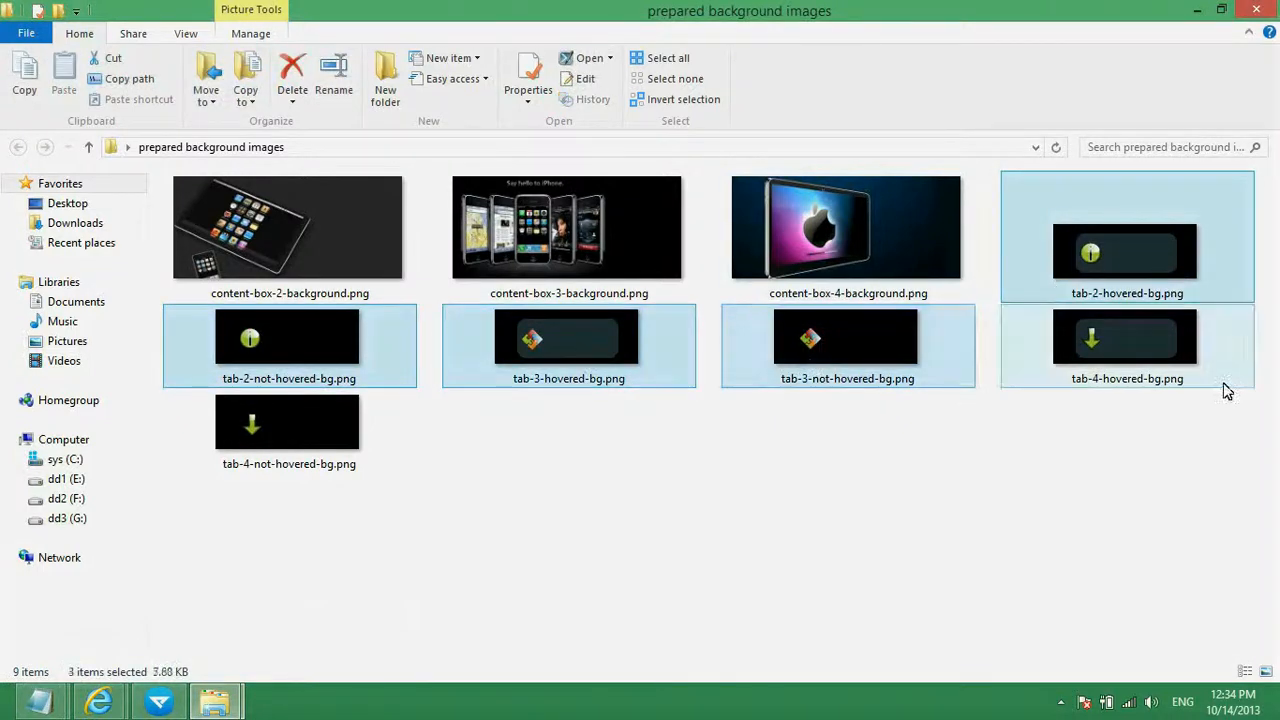
left_click(1163, 360, "ctrl")
left_click(285, 430, "ctrl")
key("ctrl+x")
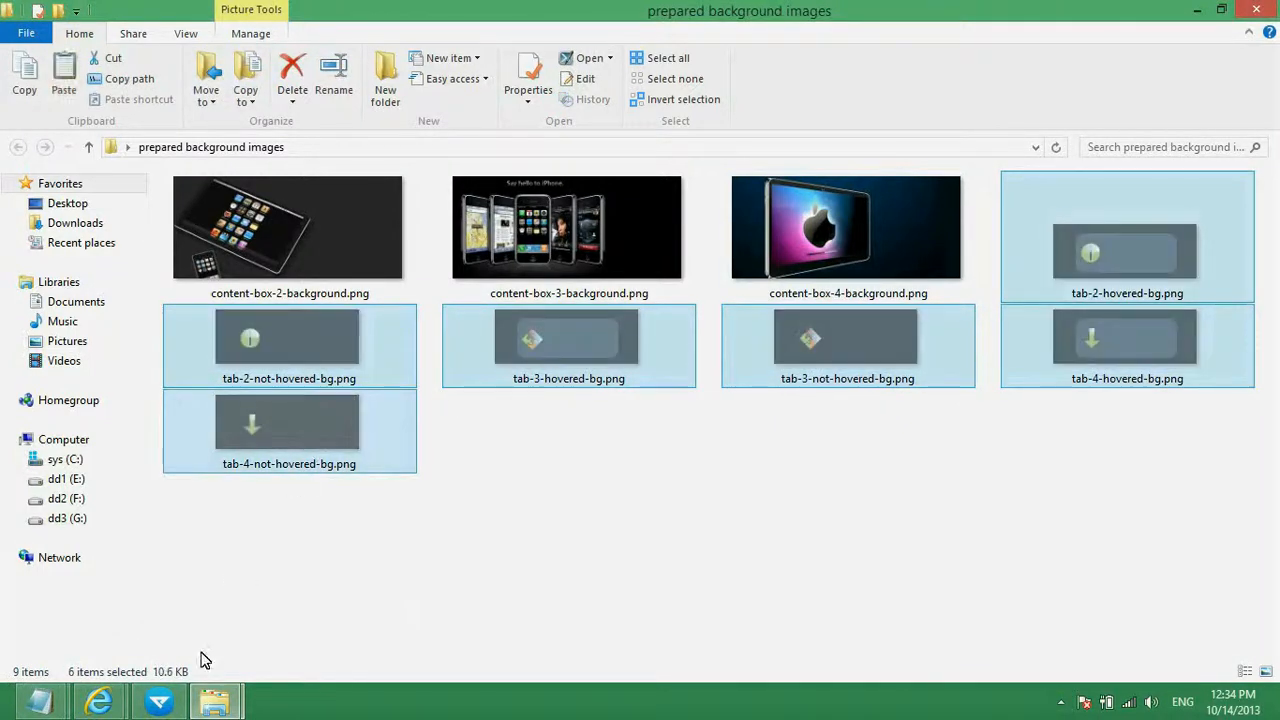
Paste the six cut tab images into the example folder and switch back to SliceMaker Deluxe.
left_click(219, 708)
left_click(292, 603)
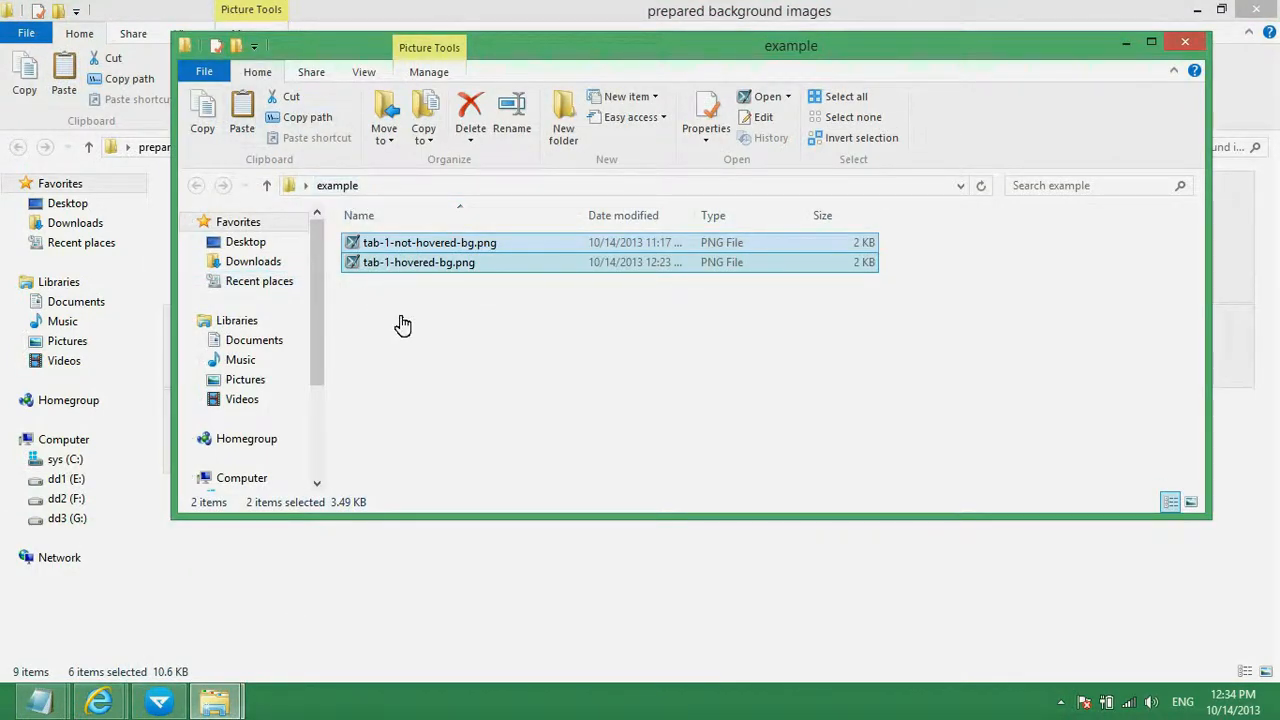
key("ctrl+v")
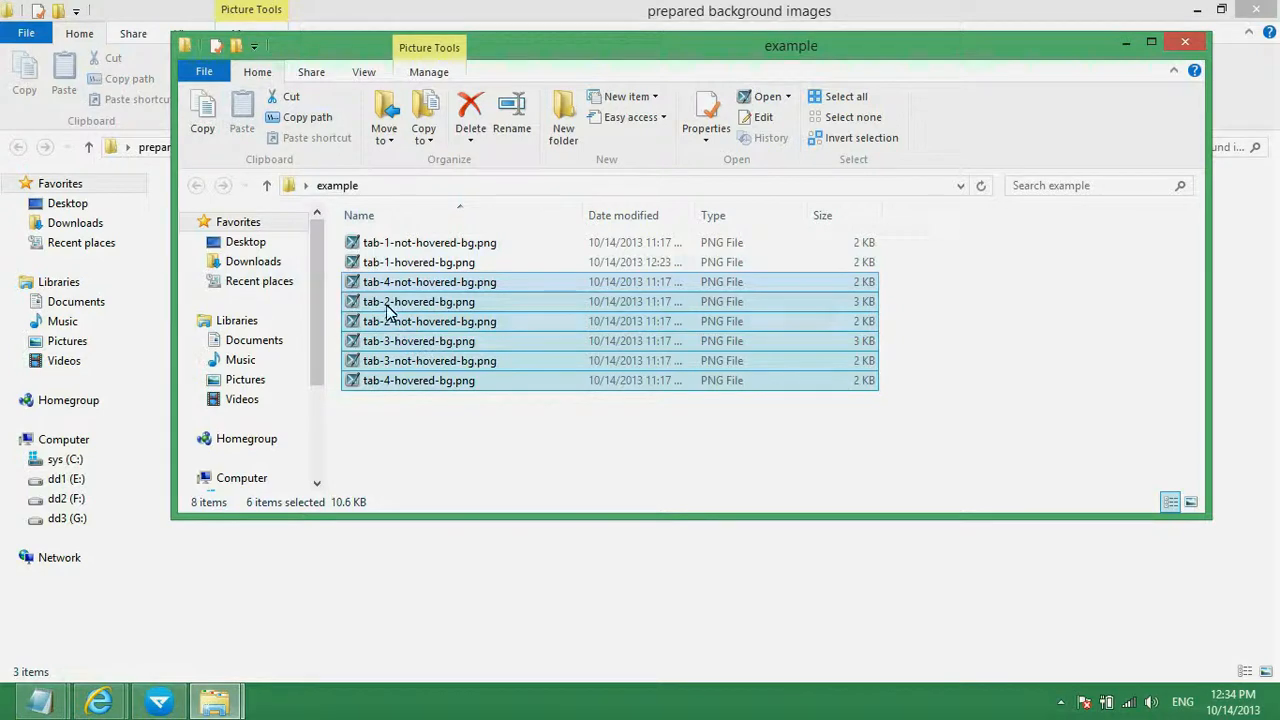
left_click(160, 702)
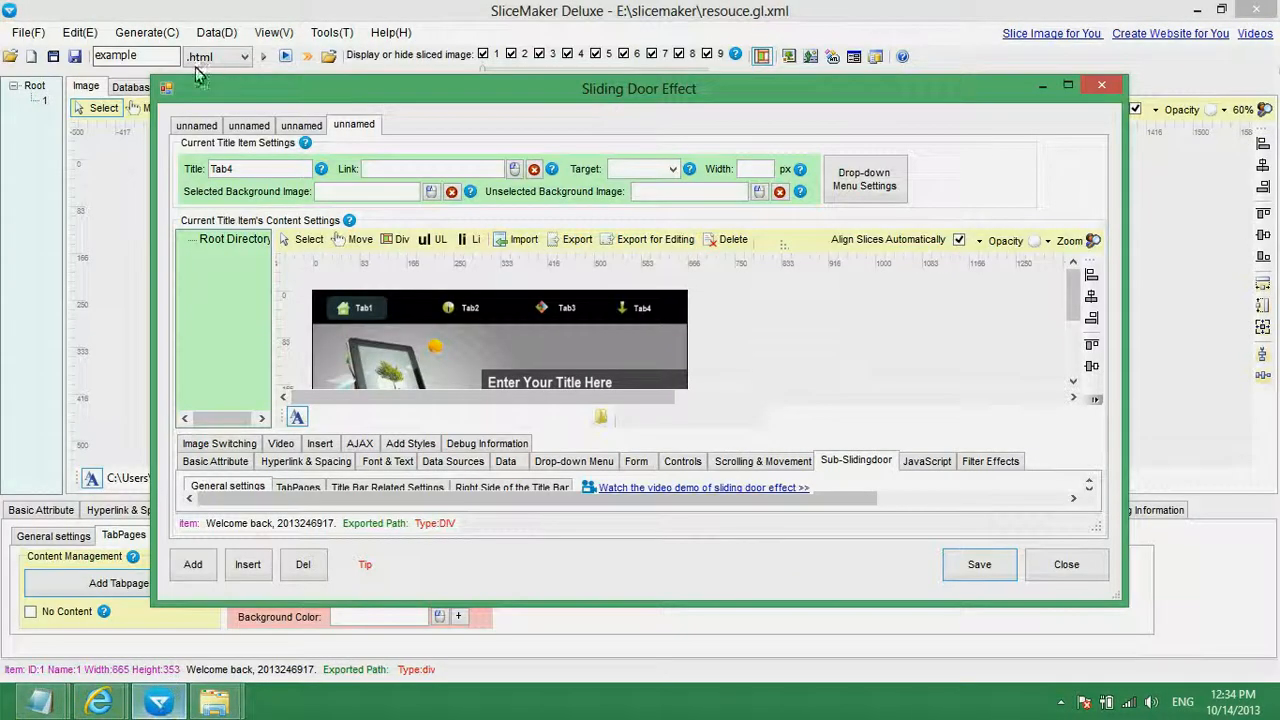
Refresh the image list and set the second tabpage's selected background image to tab-2-hovered-bg.png.
left_click(246, 126)
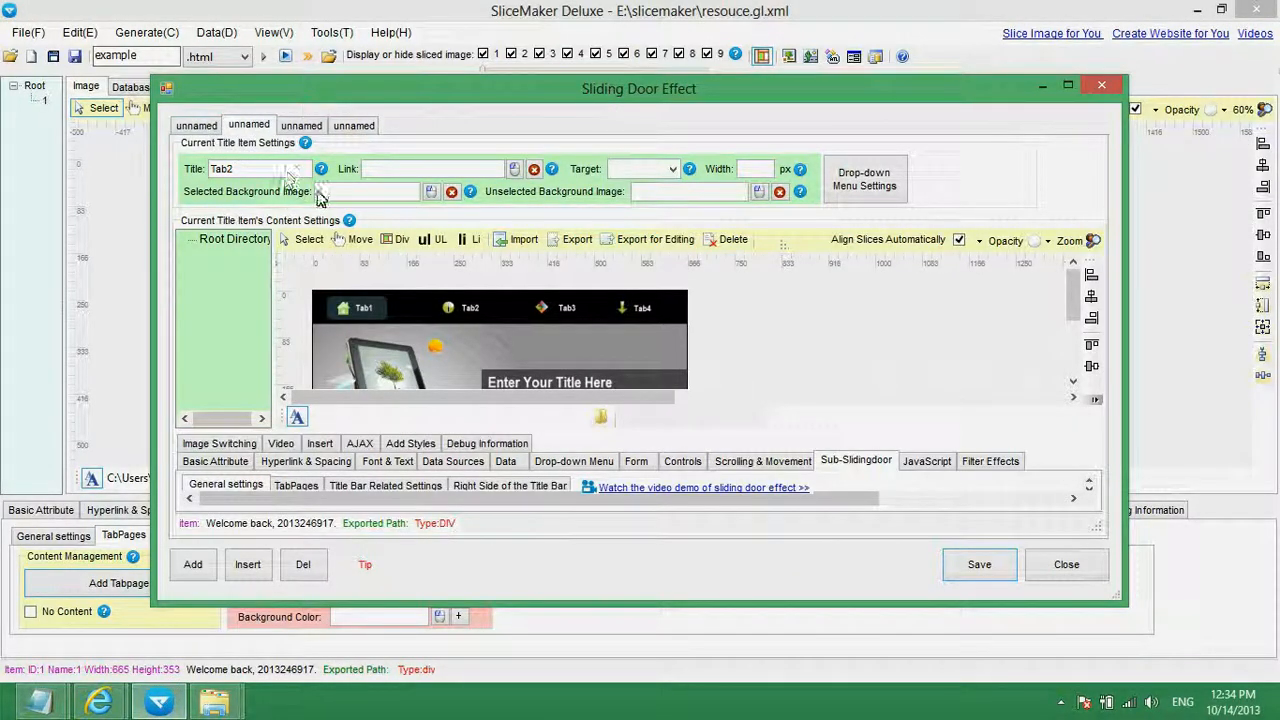
left_click(431, 192)
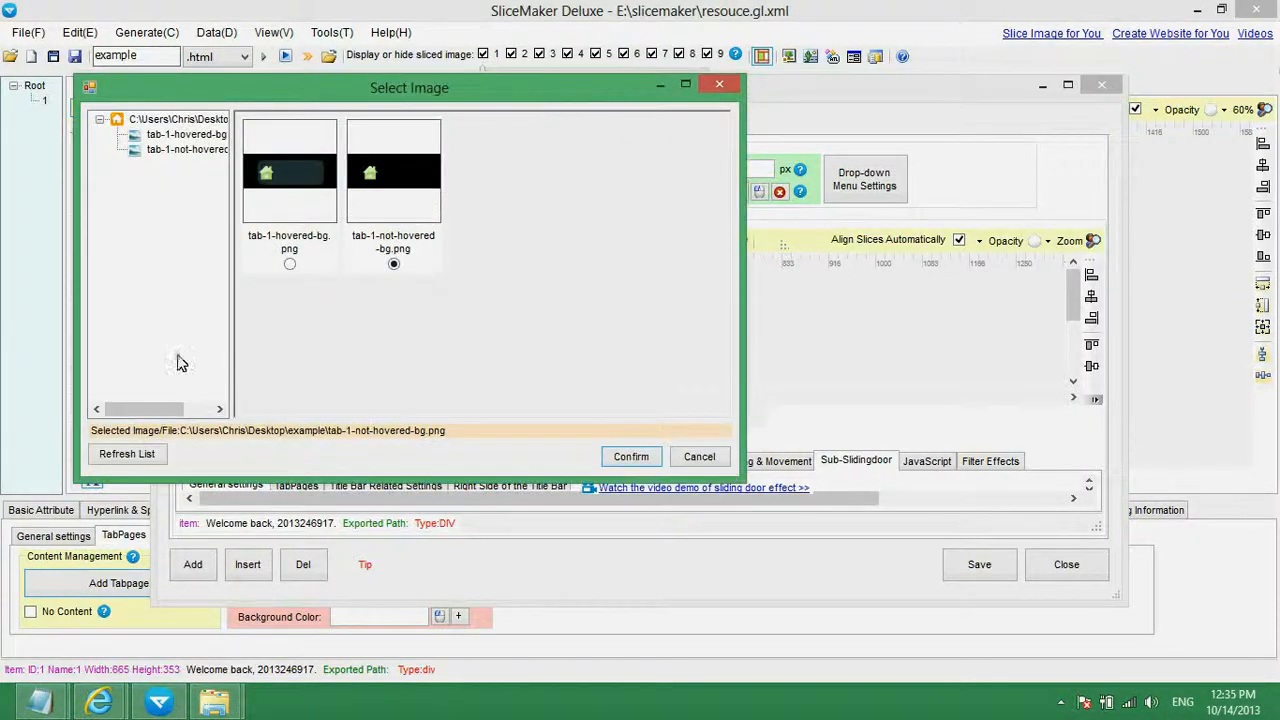
left_click(127, 455)
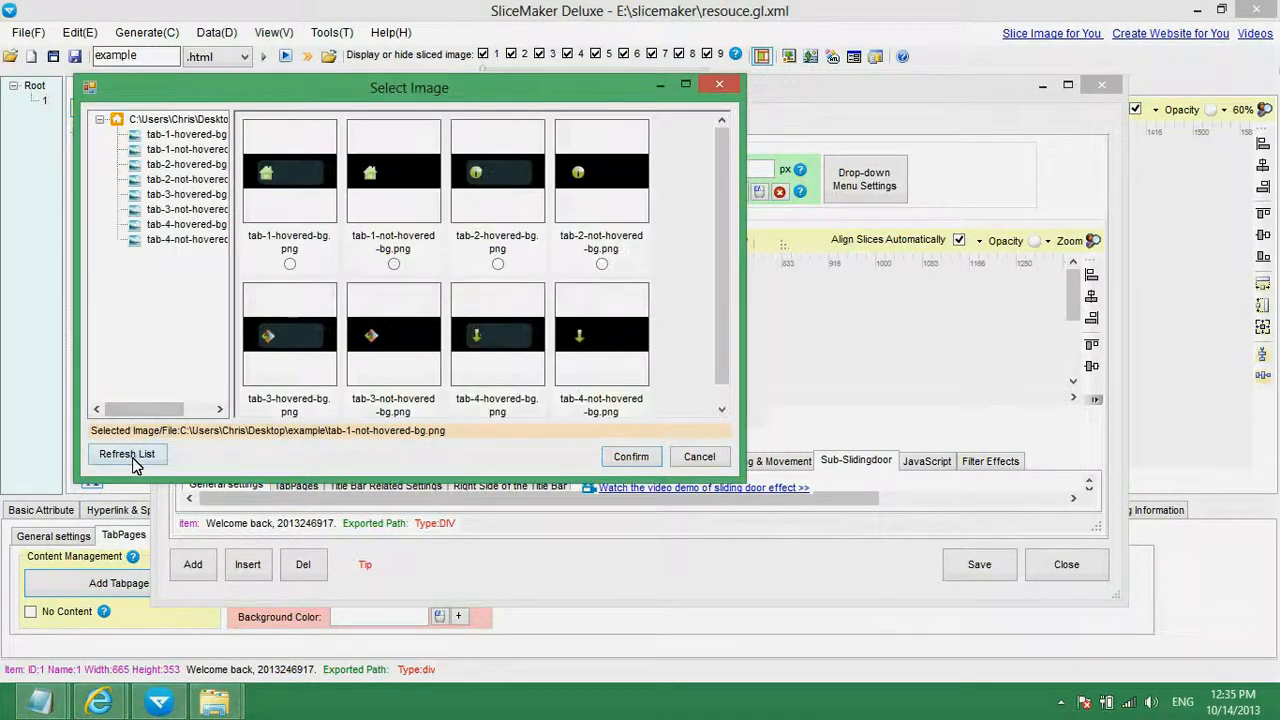
left_click(505, 192)
left_click(630, 457)
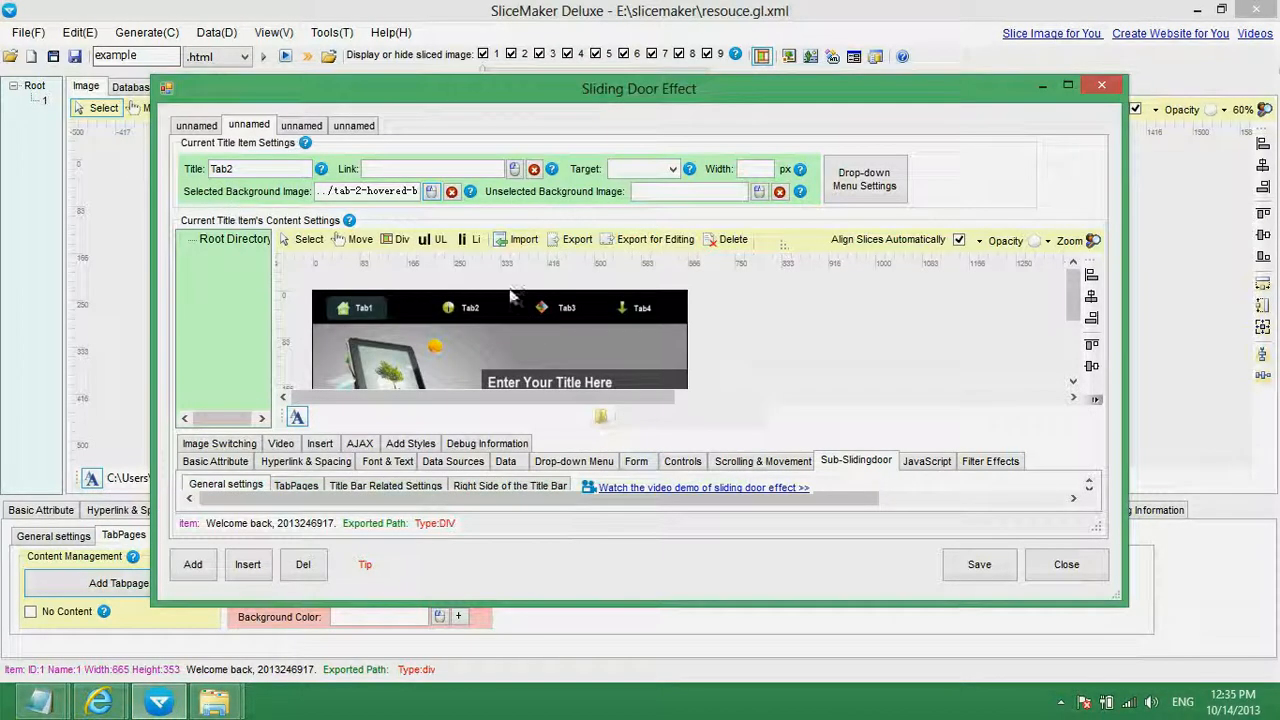
Set the second tabpage's unselected background image to tab-2-not-hovered-bg.png.
left_click(760, 193)
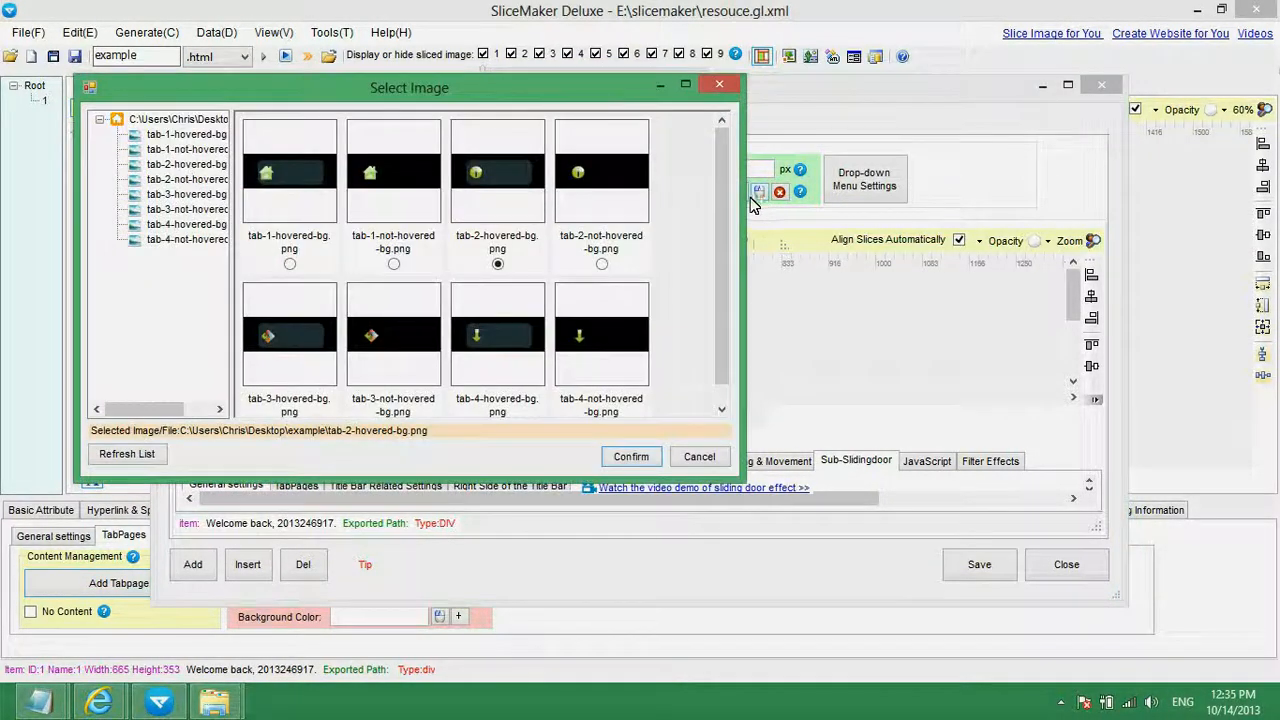
left_click(605, 212)
left_click(630, 457)
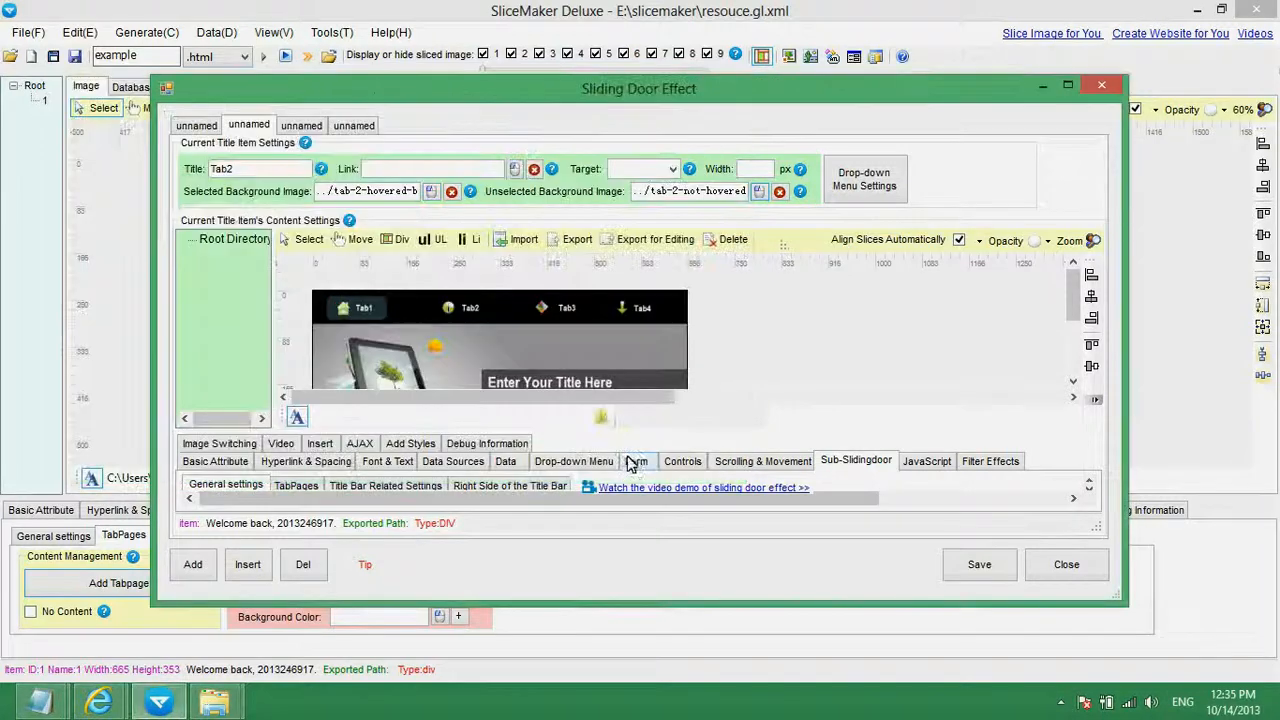
Set the third tabpage's selected background image to tab-3-hovered-bg.png and its unselected one to tab-3-not-hovered-bg.png.
left_click(298, 126)
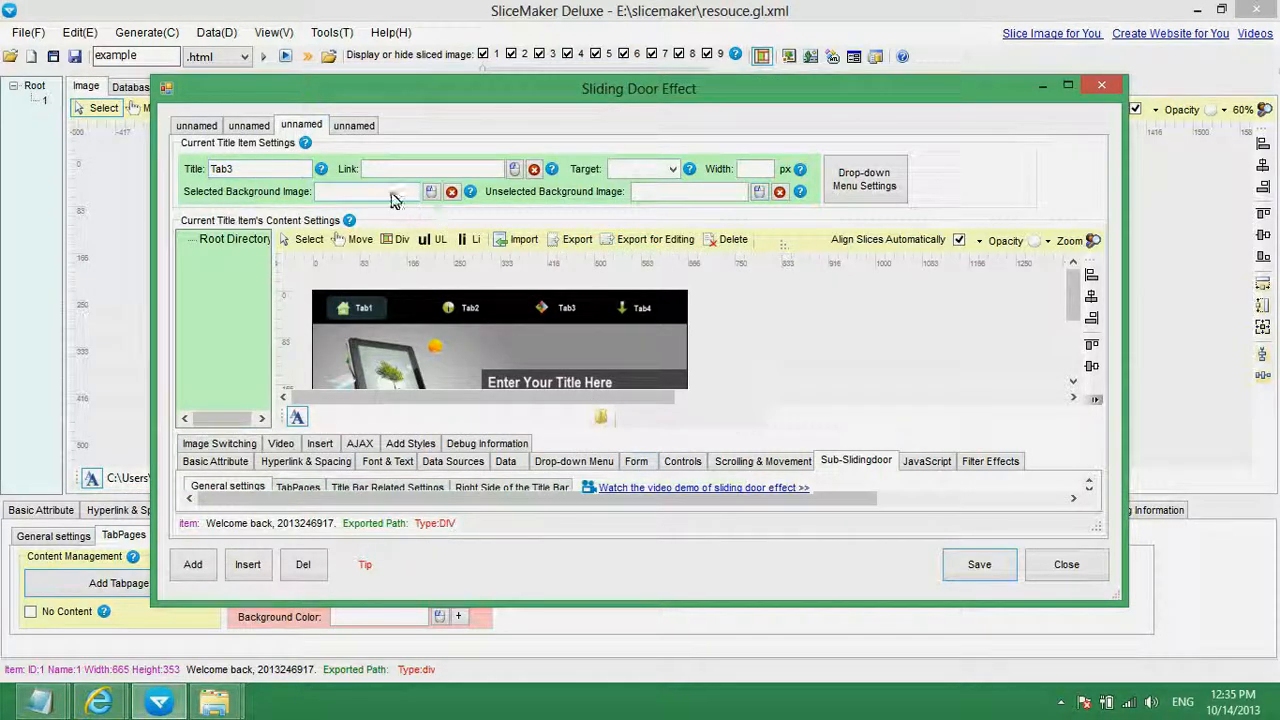
left_click(430, 191)
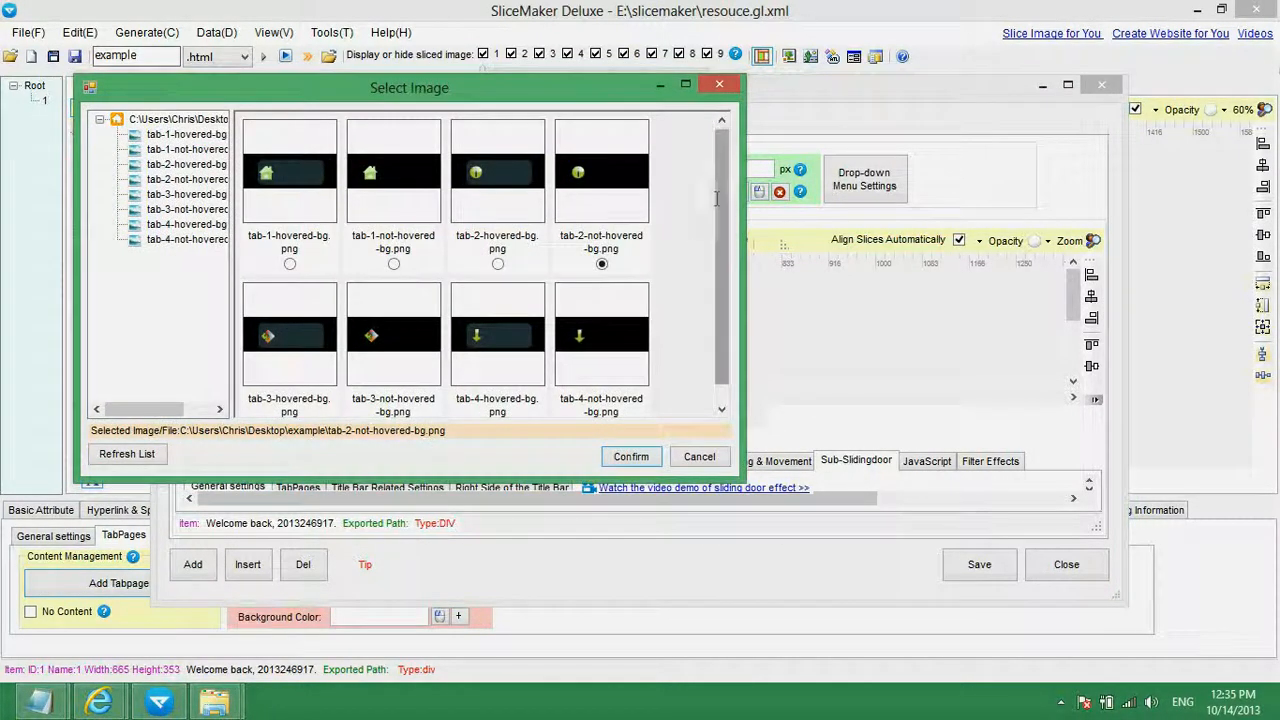
left_click_drag(721, 236, 714, 302)
left_click(314, 312)
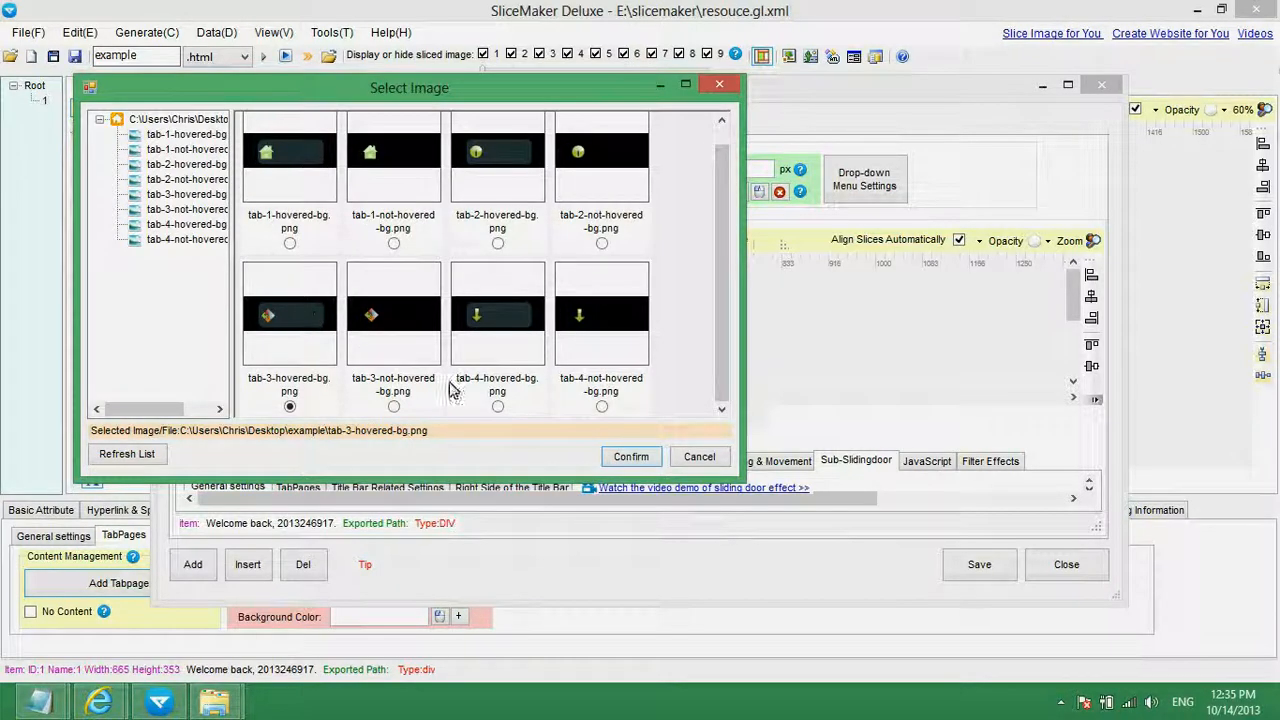
left_click(630, 457)
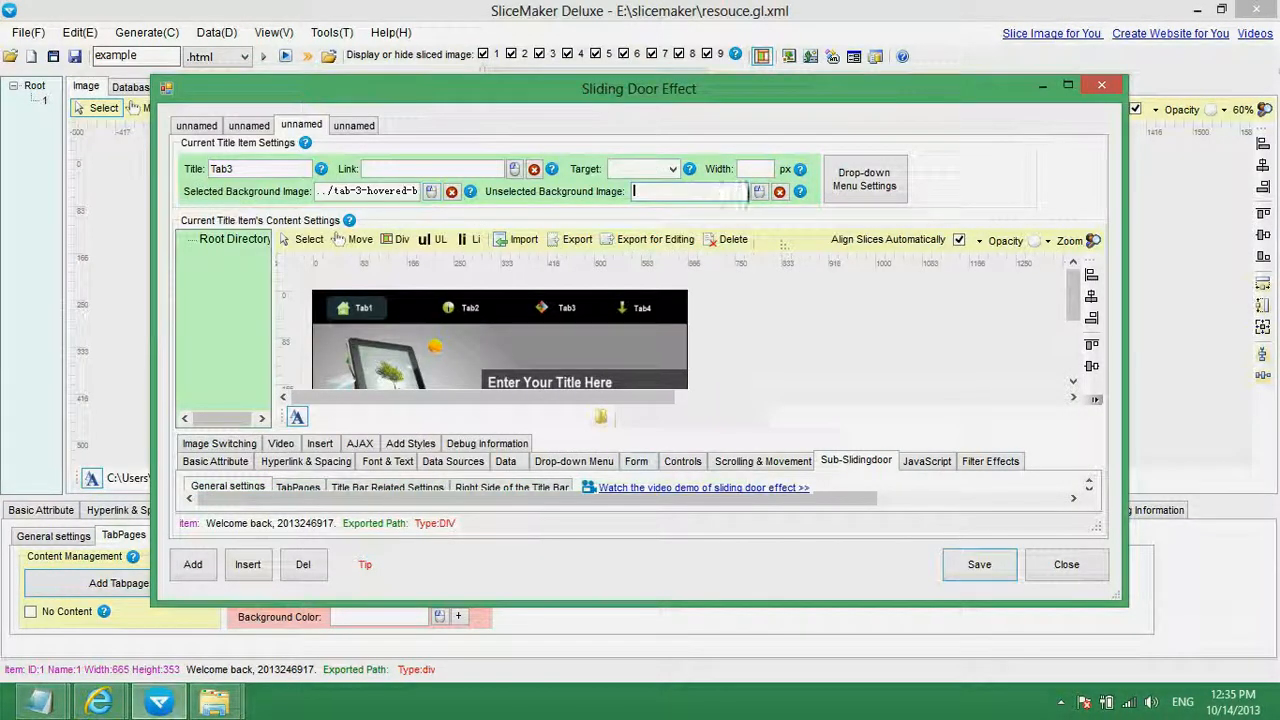
left_click(758, 191)
left_click(396, 313)
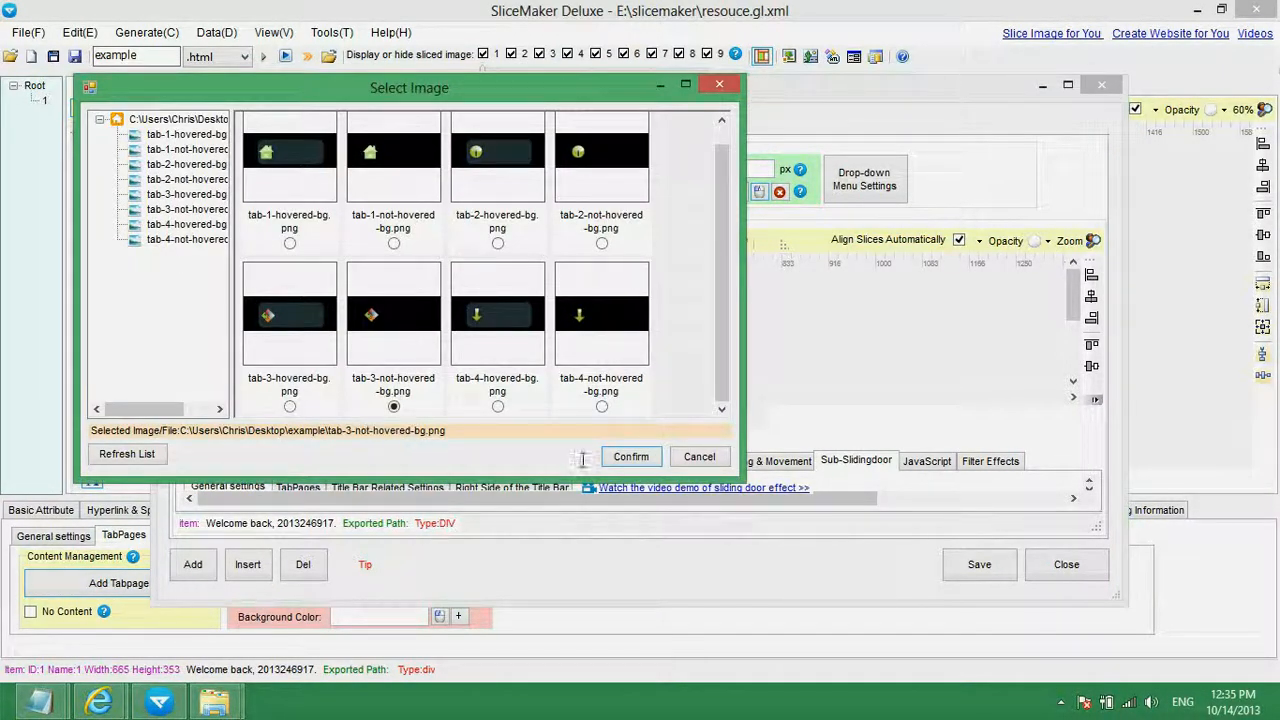
left_click(631, 456)
Set the fourth tabpage's selected background image to tab-4-hovered-bg.png and its unselected one to tab-4-not-hovered-bg.png.
left_click(357, 126)
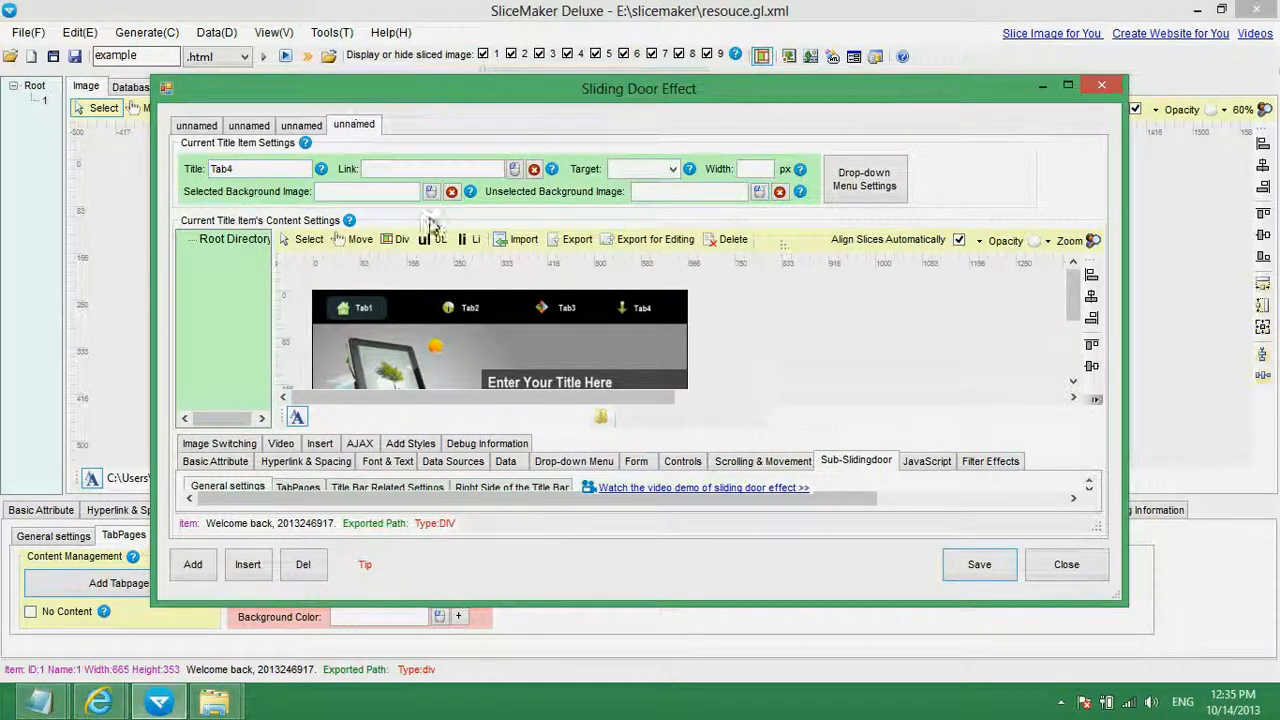
left_click(431, 191)
left_click(502, 341)
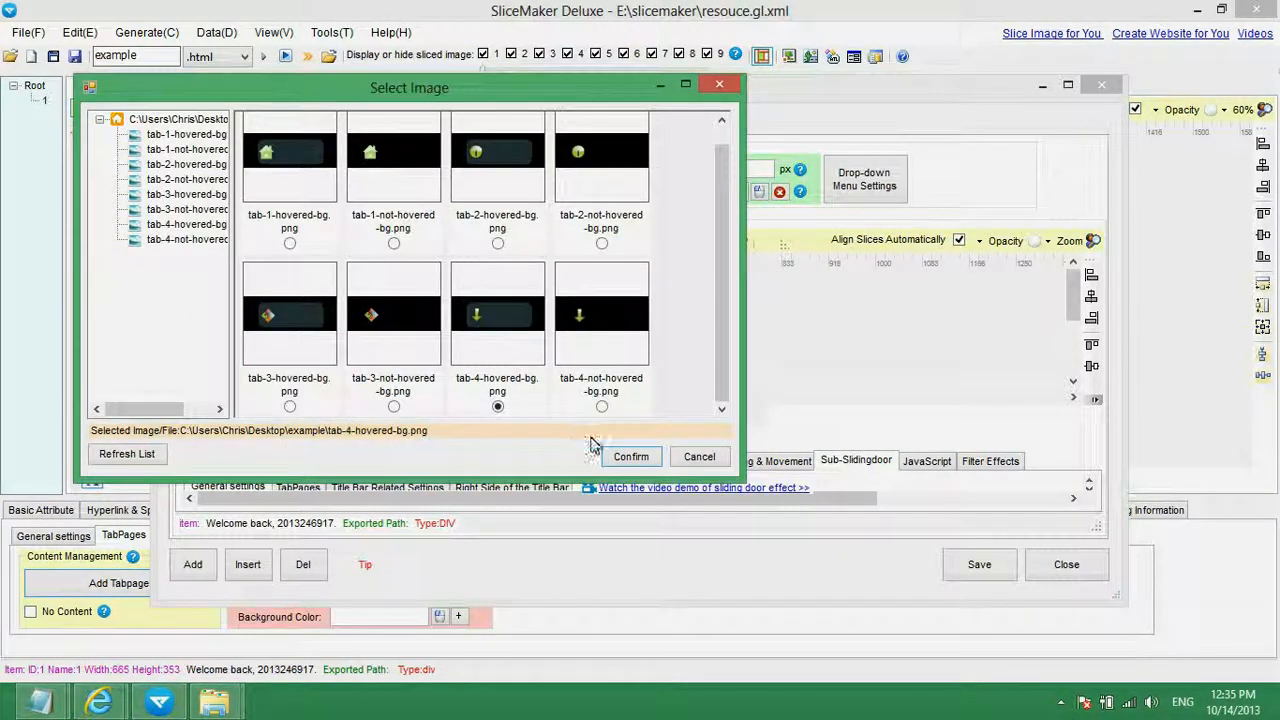
left_click(631, 456)
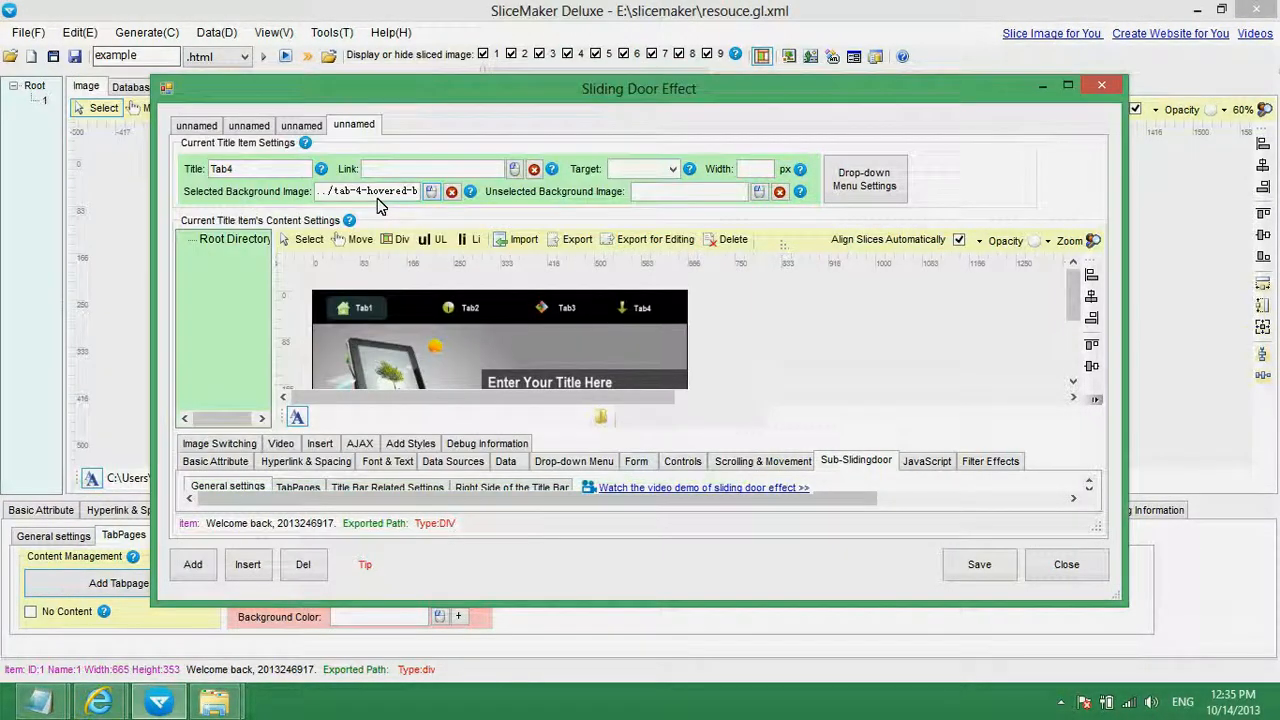
left_click(758, 191)
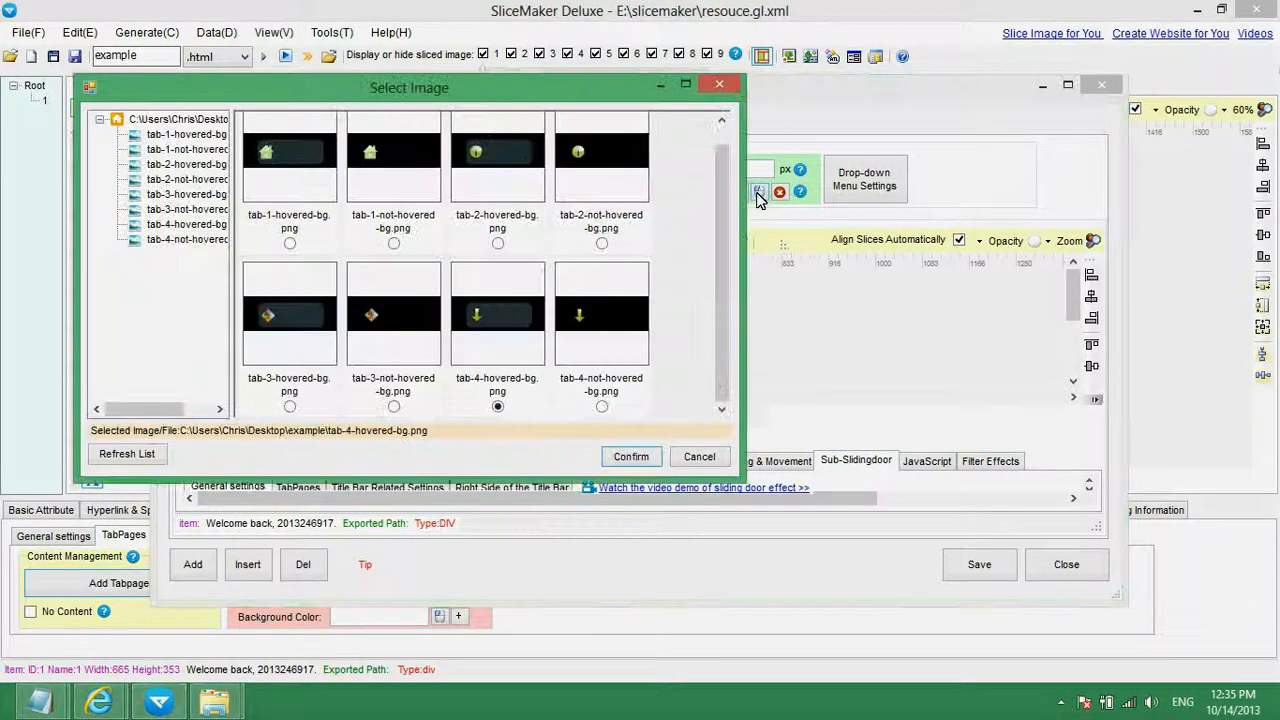
left_click(604, 337)
left_click(631, 457)
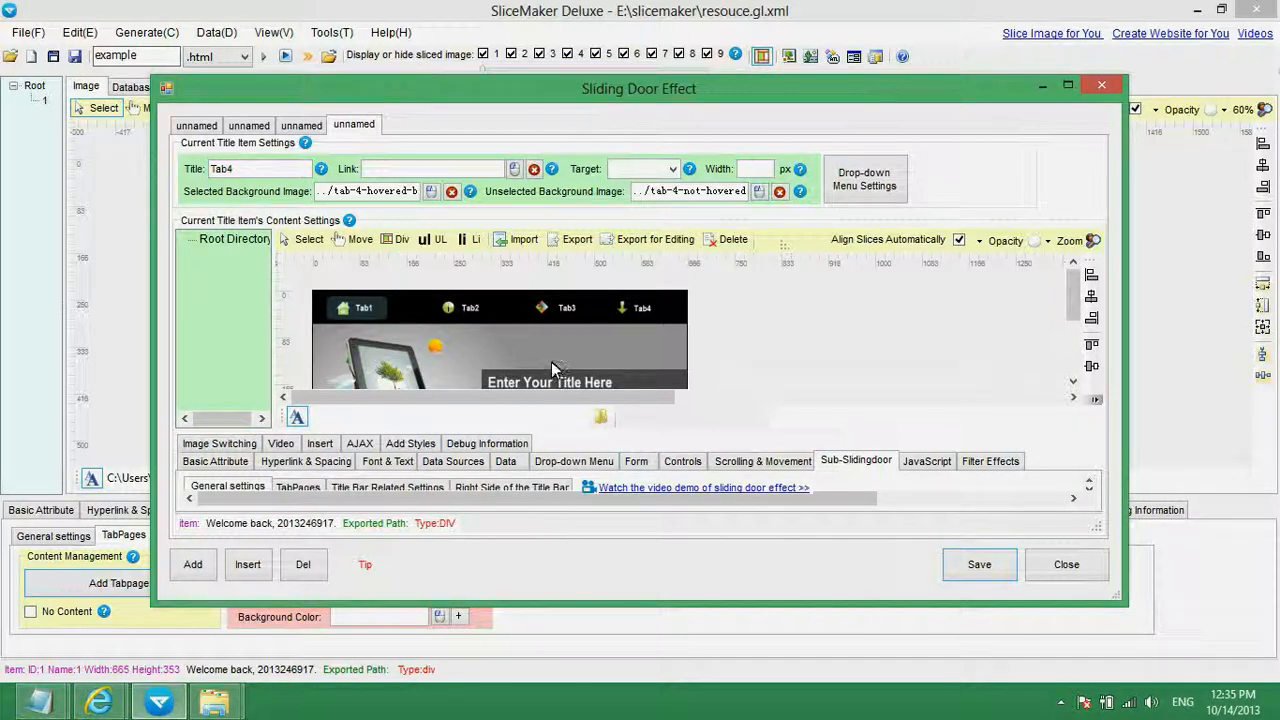
Save the tabpage settings, review Tab2, Tab3 and Tab4, and close the Sliding Door Effect window.
left_click(977, 566)
left_click(226, 126)
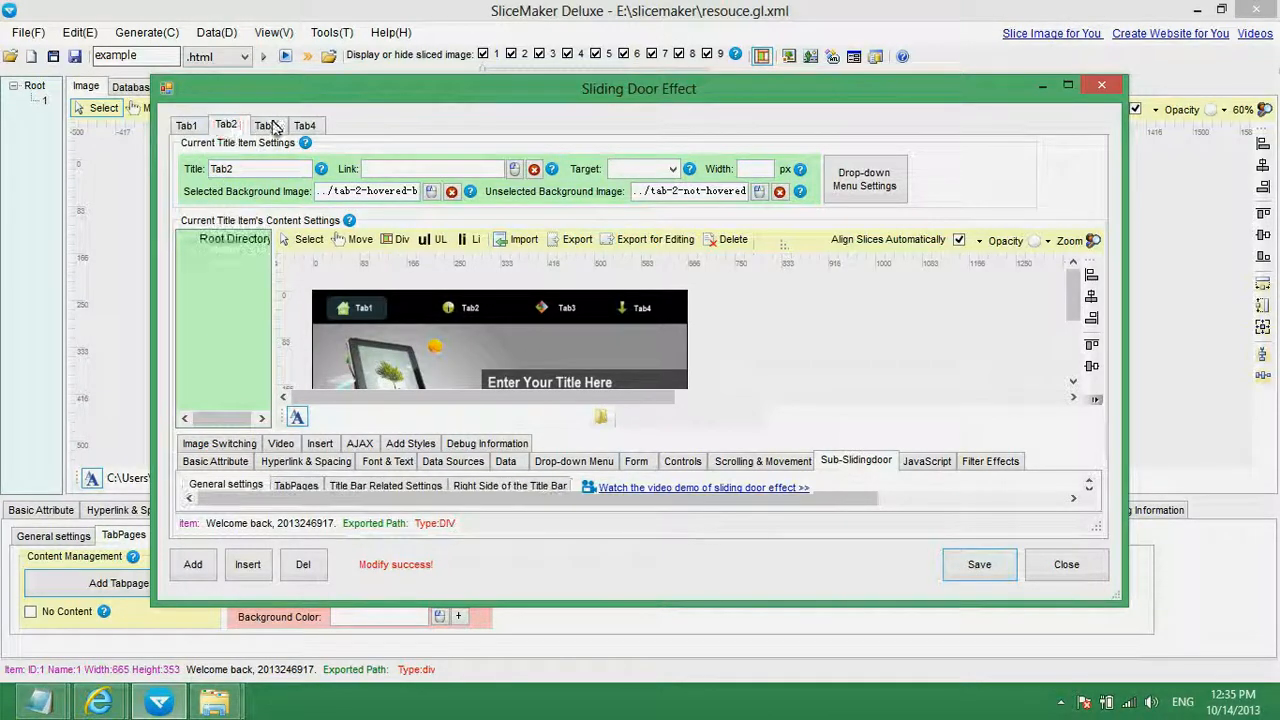
left_click(265, 126)
left_click(304, 125)
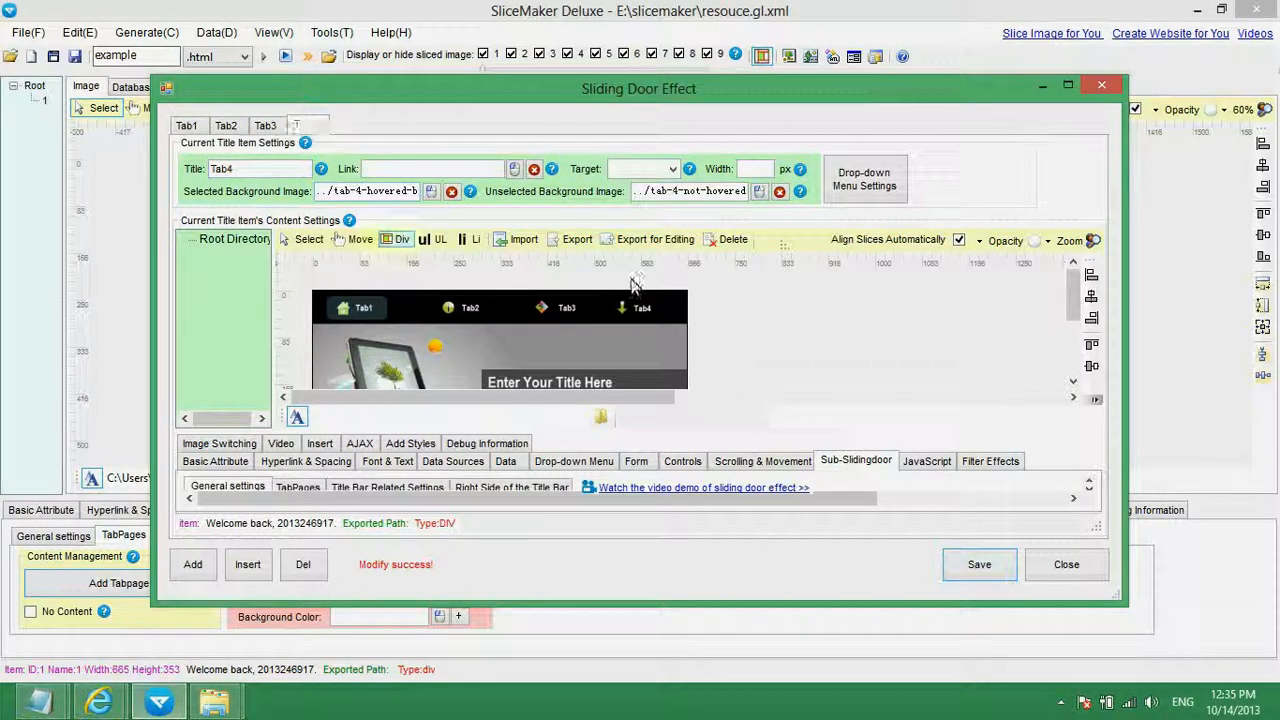
left_click(1066, 564)
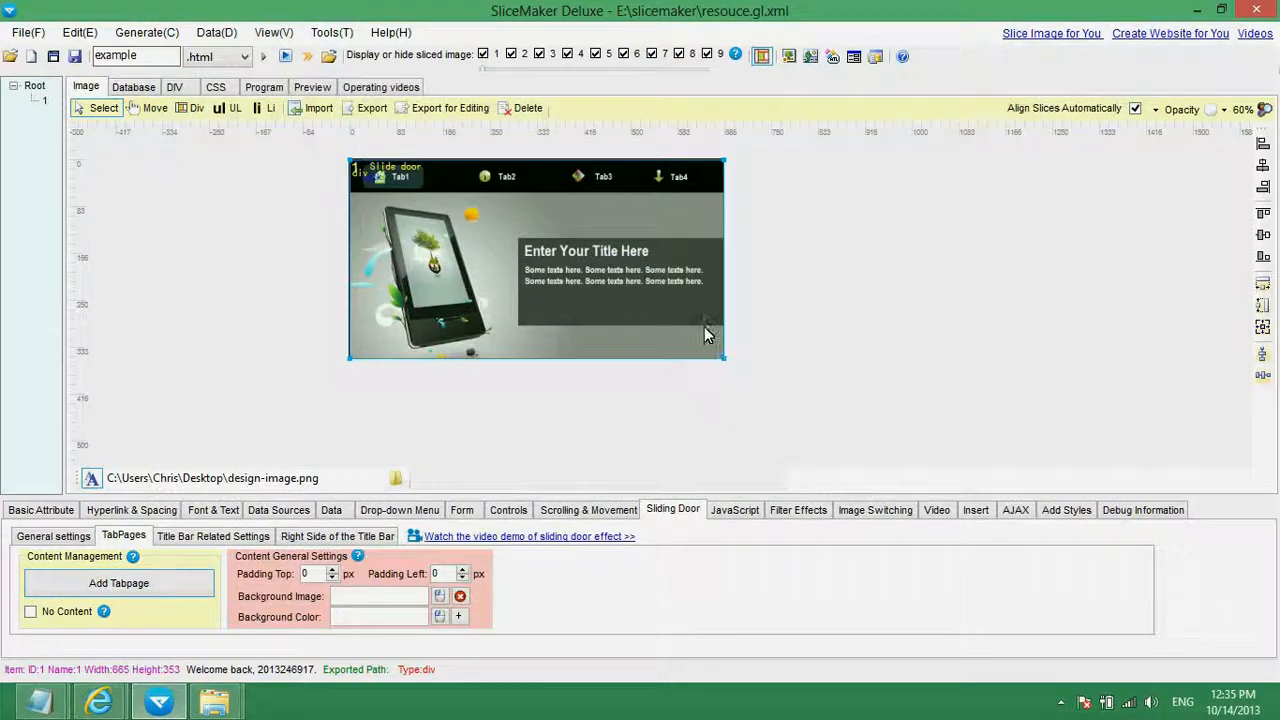
Open the sliding door's title bar related settings and check the title item's width and height.
left_click(240, 537)
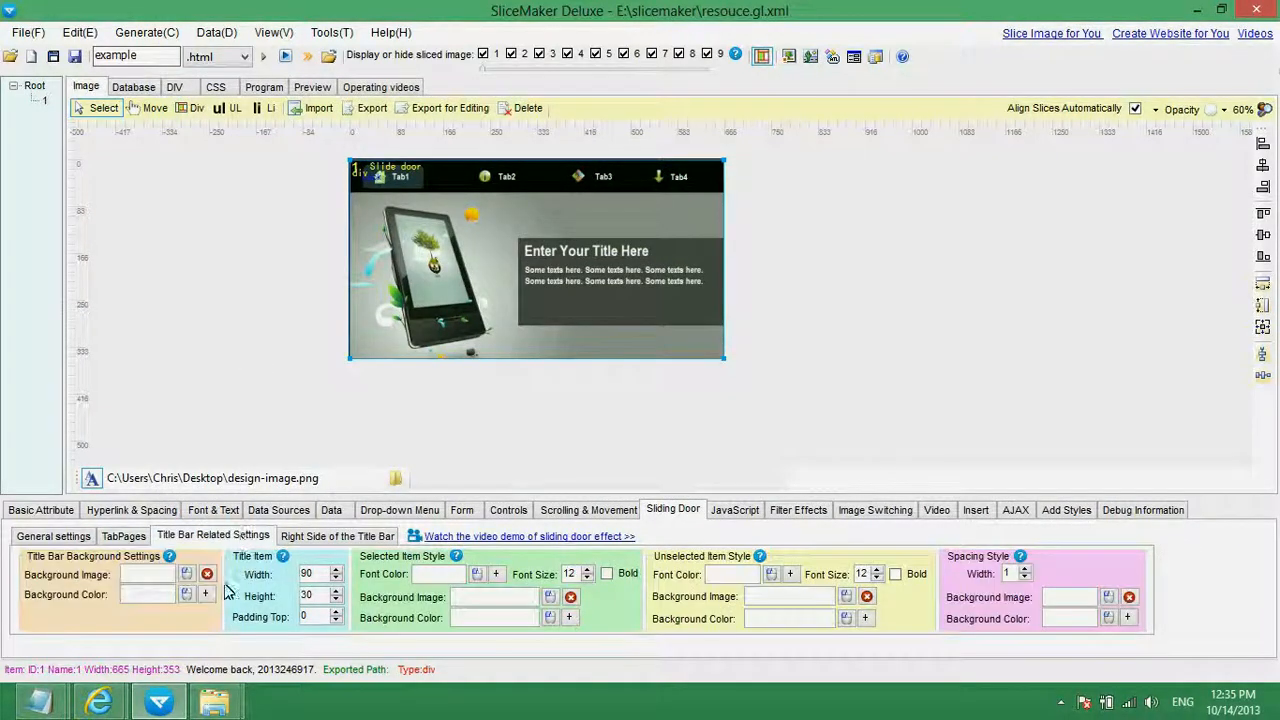
double_click(318, 575)
double_click(307, 595)
left_click(313, 573)
double_click(307, 595)
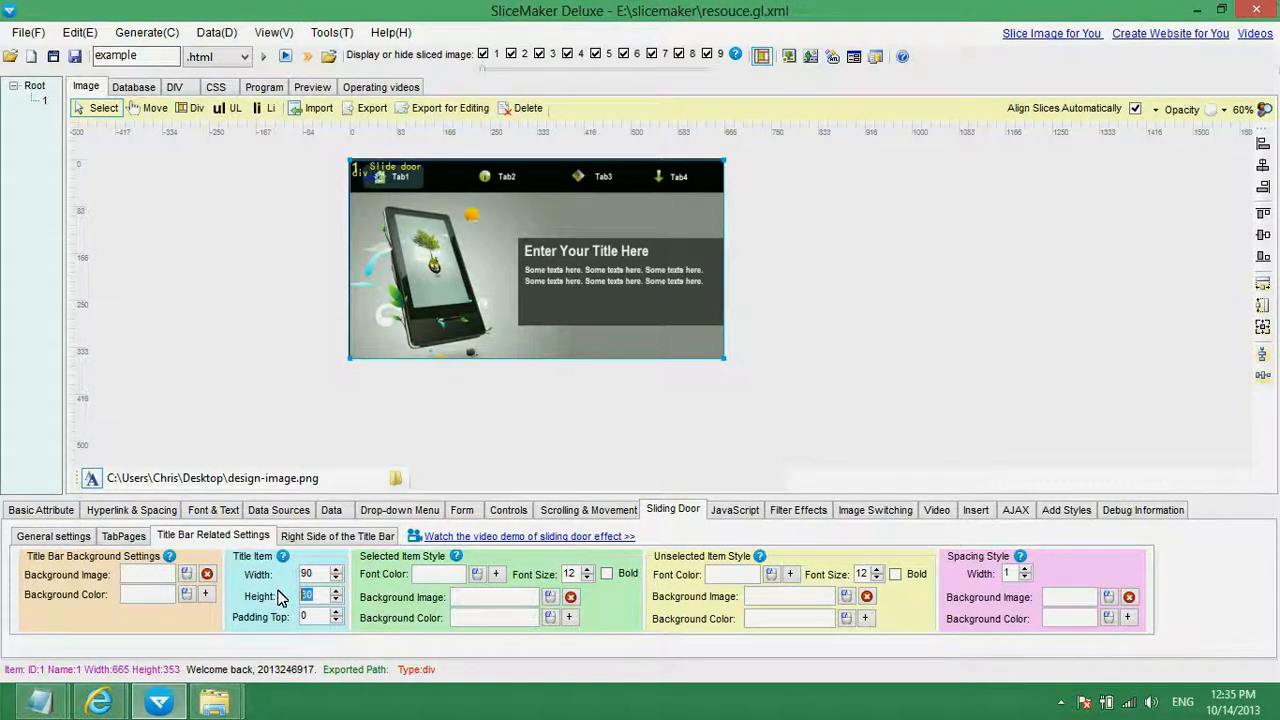
Switch to the example folder and look up the width and height of tab-1-hovered-bg.png in its property details.
left_click(224, 708)
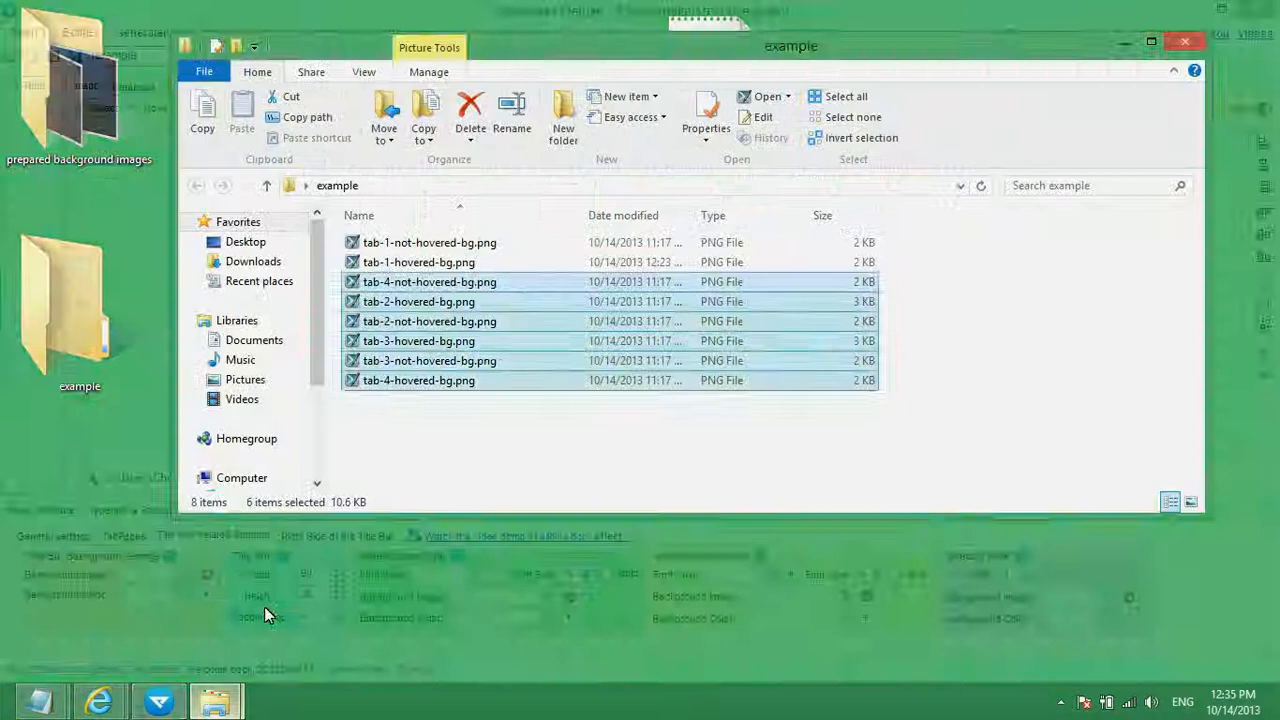
left_click(270, 606)
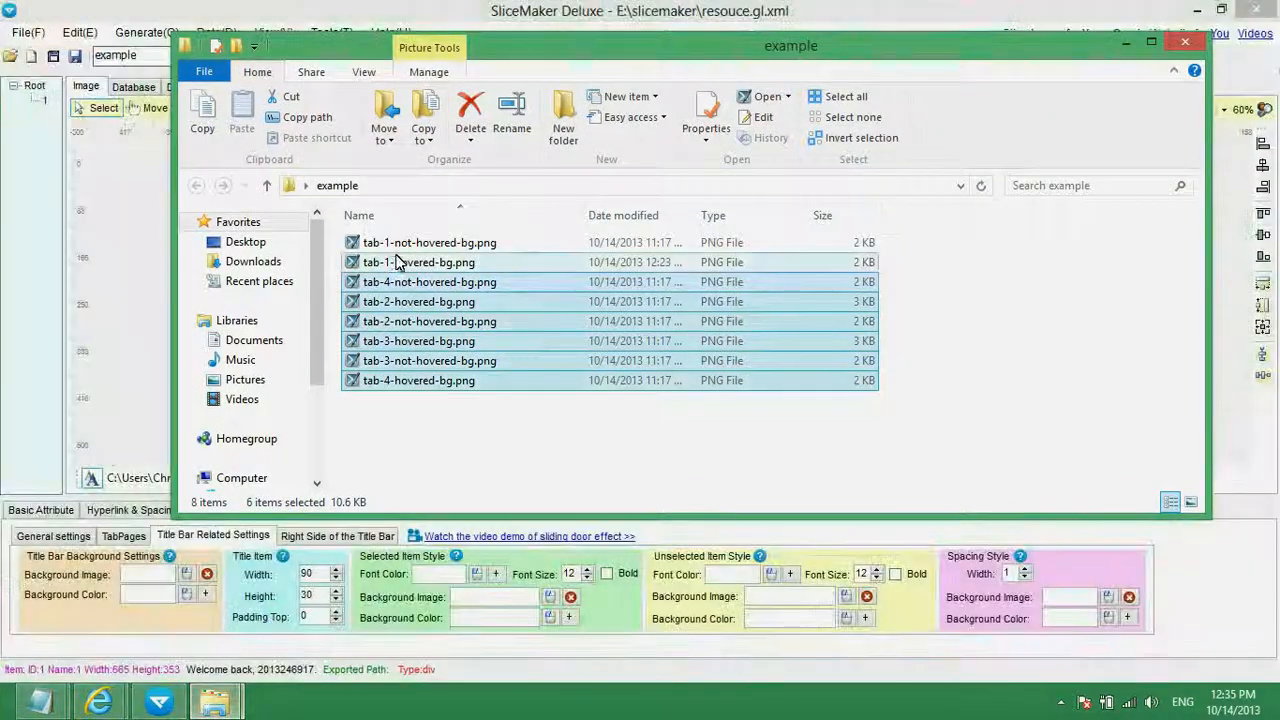
left_click(400, 243)
right_click(400, 243)
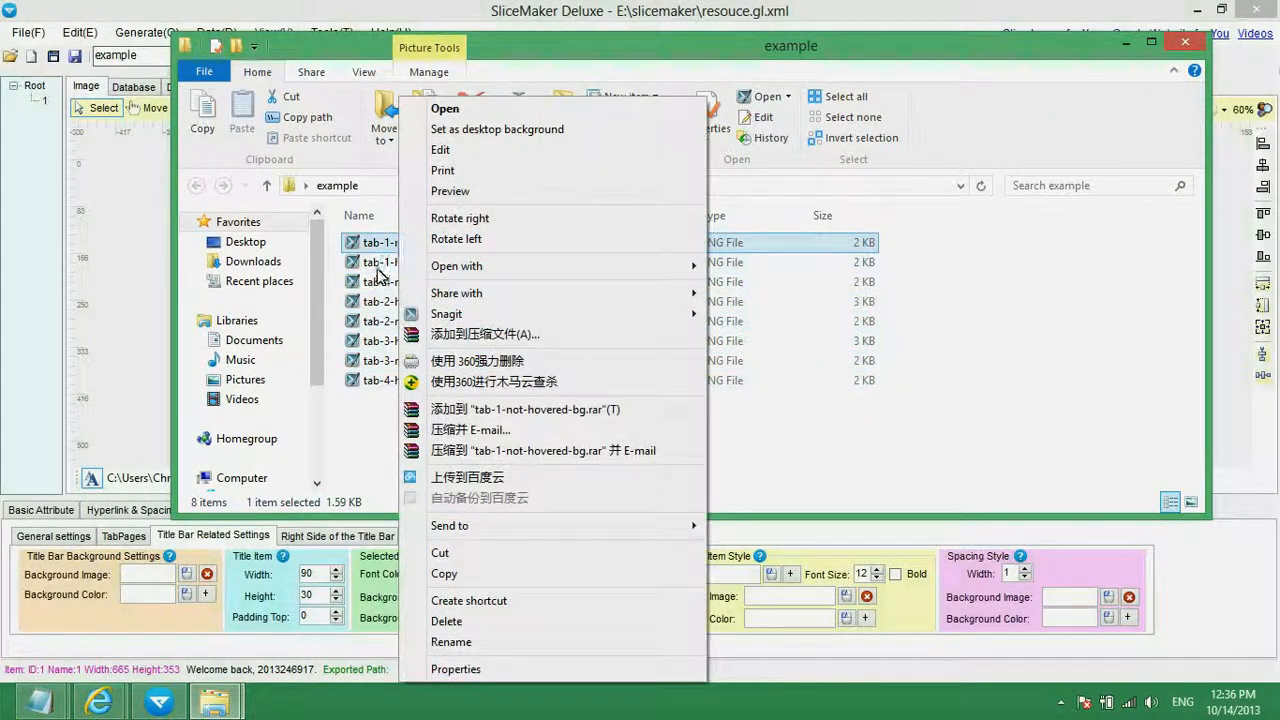
right_click(378, 266)
left_click(437, 669)
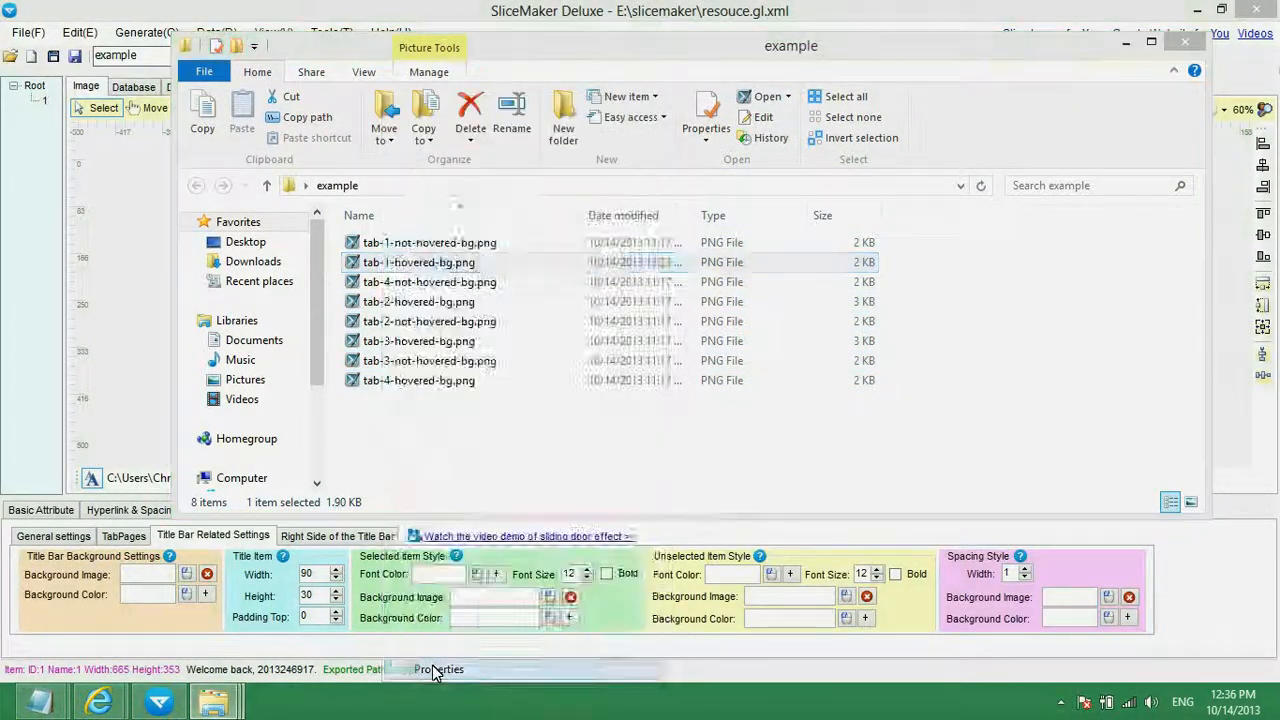
left_click(509, 241)
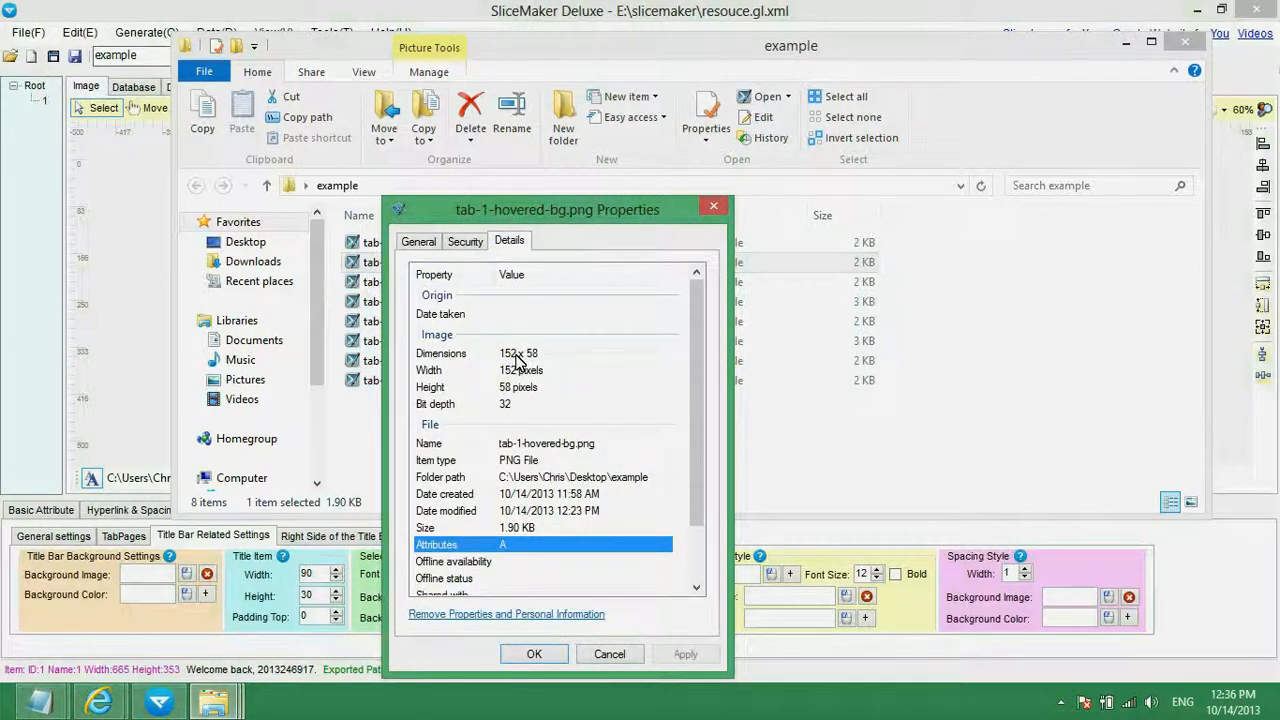
left_click(518, 356)
left_click(518, 371)
left_click(516, 388)
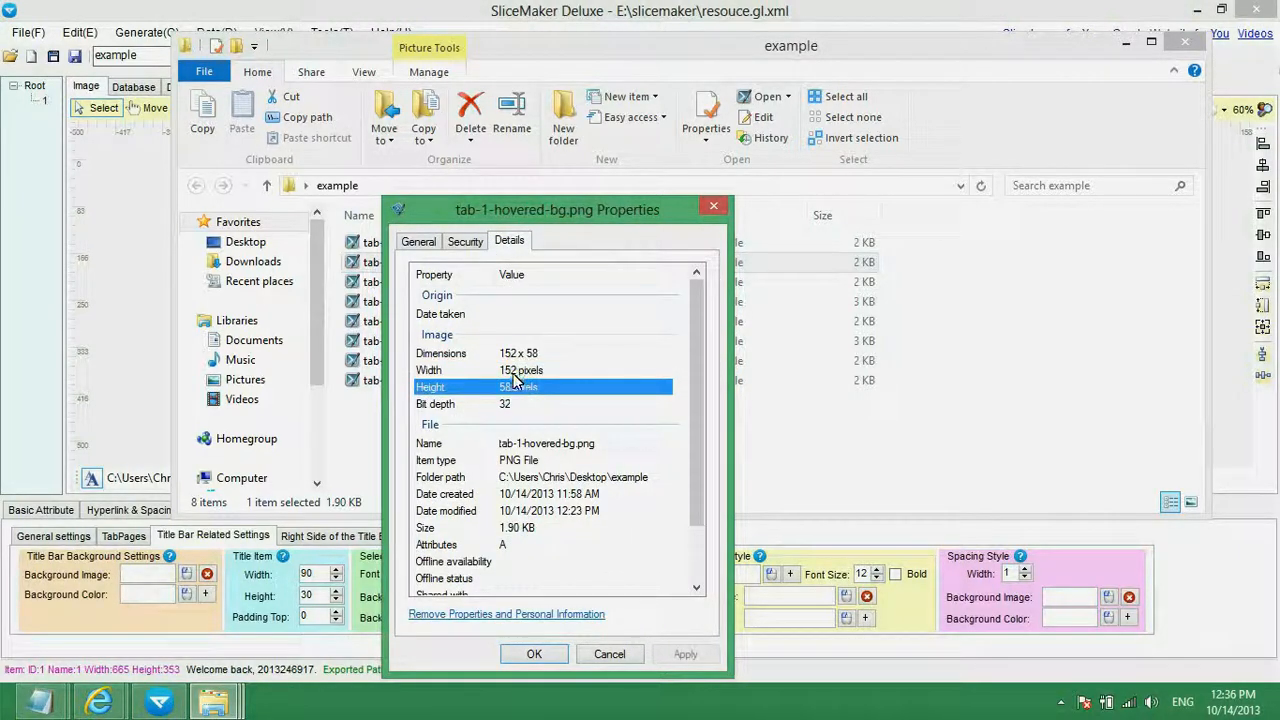
left_click(514, 372)
left_click(514, 389)
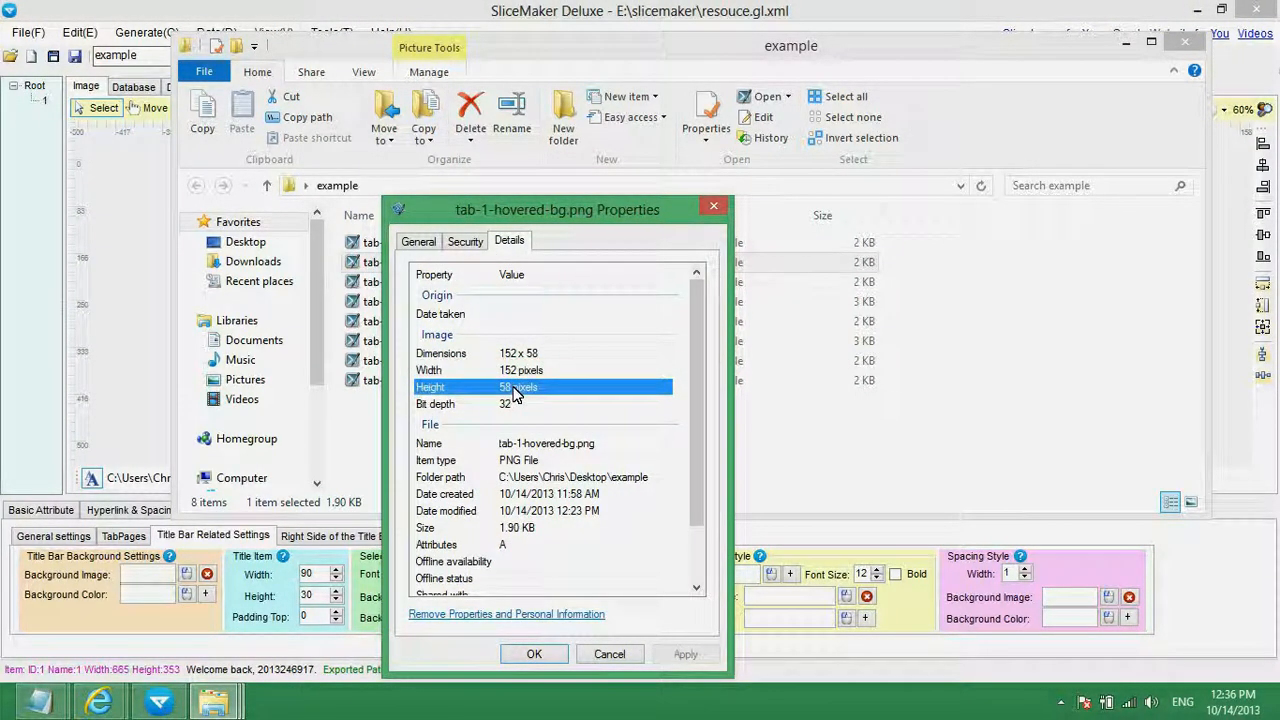
Switch back to SliceMaker Deluxe and set the title item's width to 152, height to 58 and top padding to 22.
left_click(160, 703)
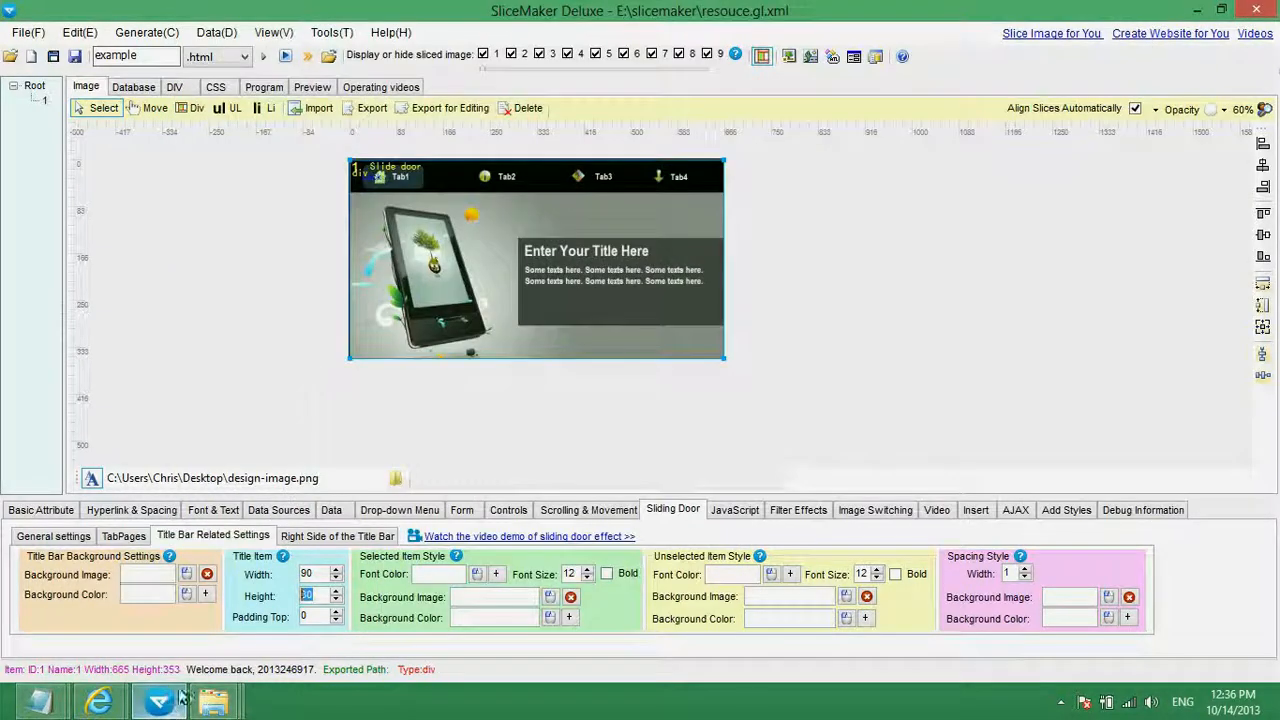
double_click(307, 573)
type("15")
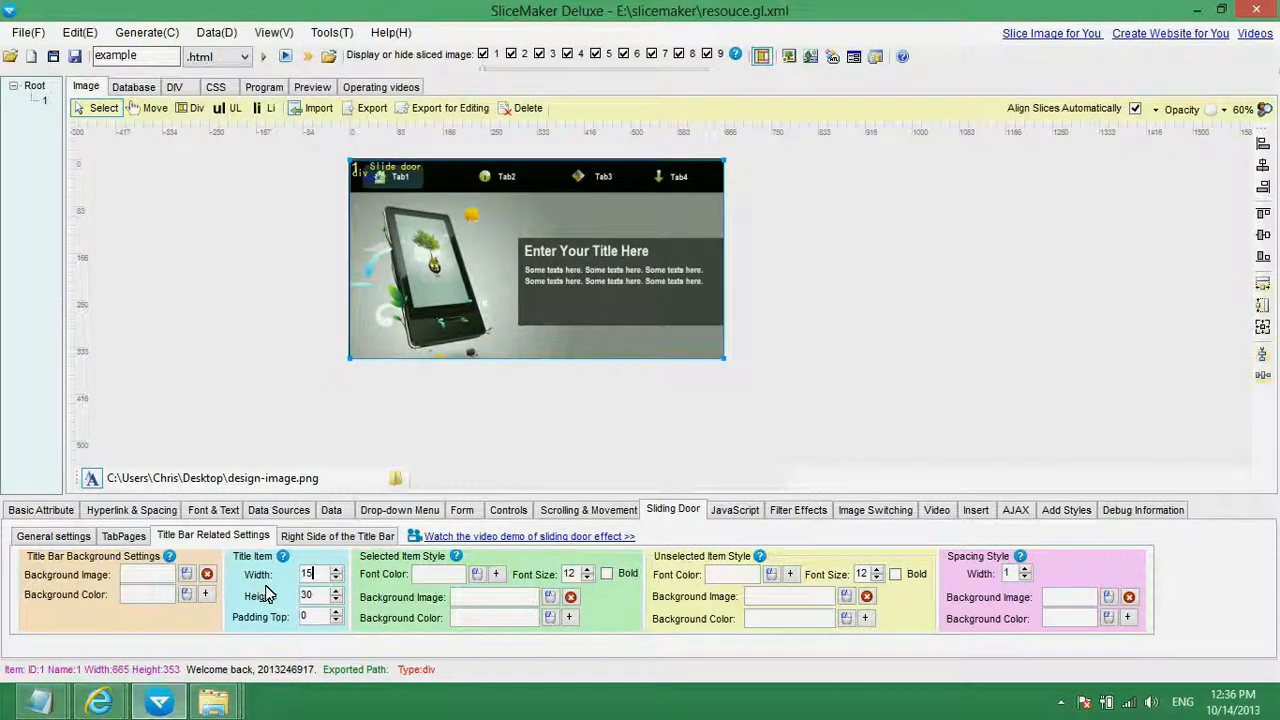
type("2")
key("Tab")
type("58")
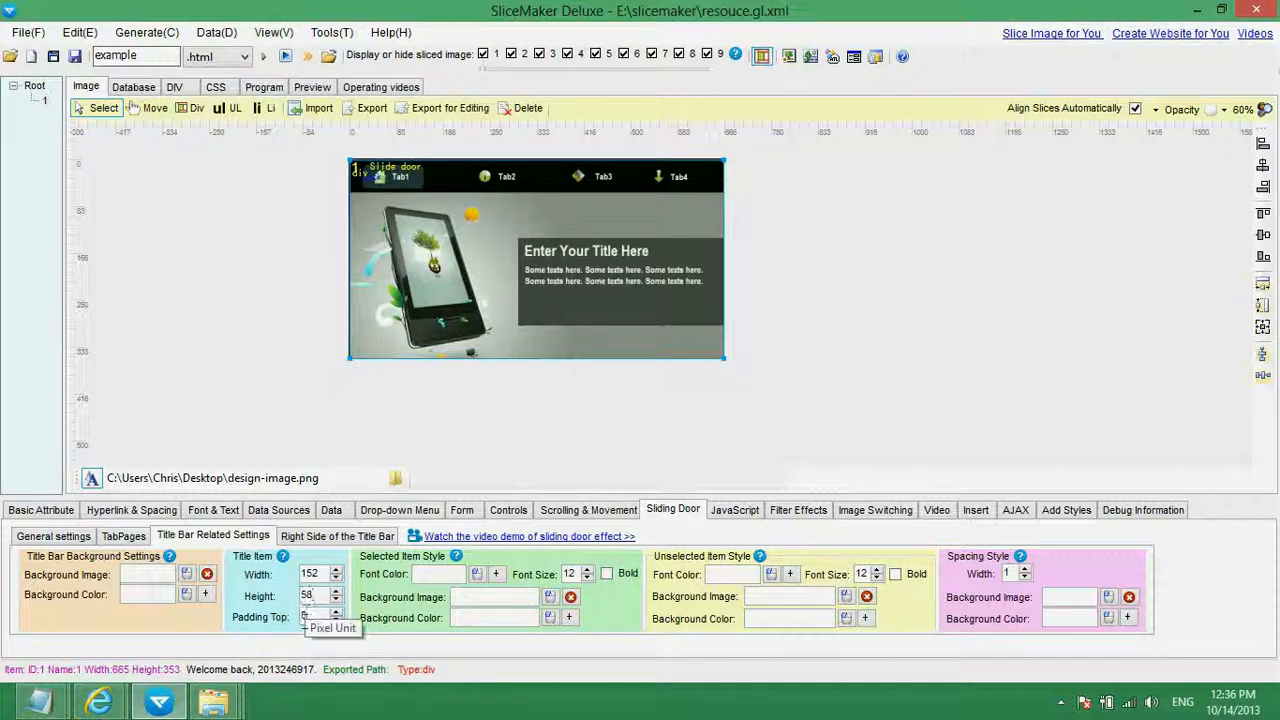
key("Tab")
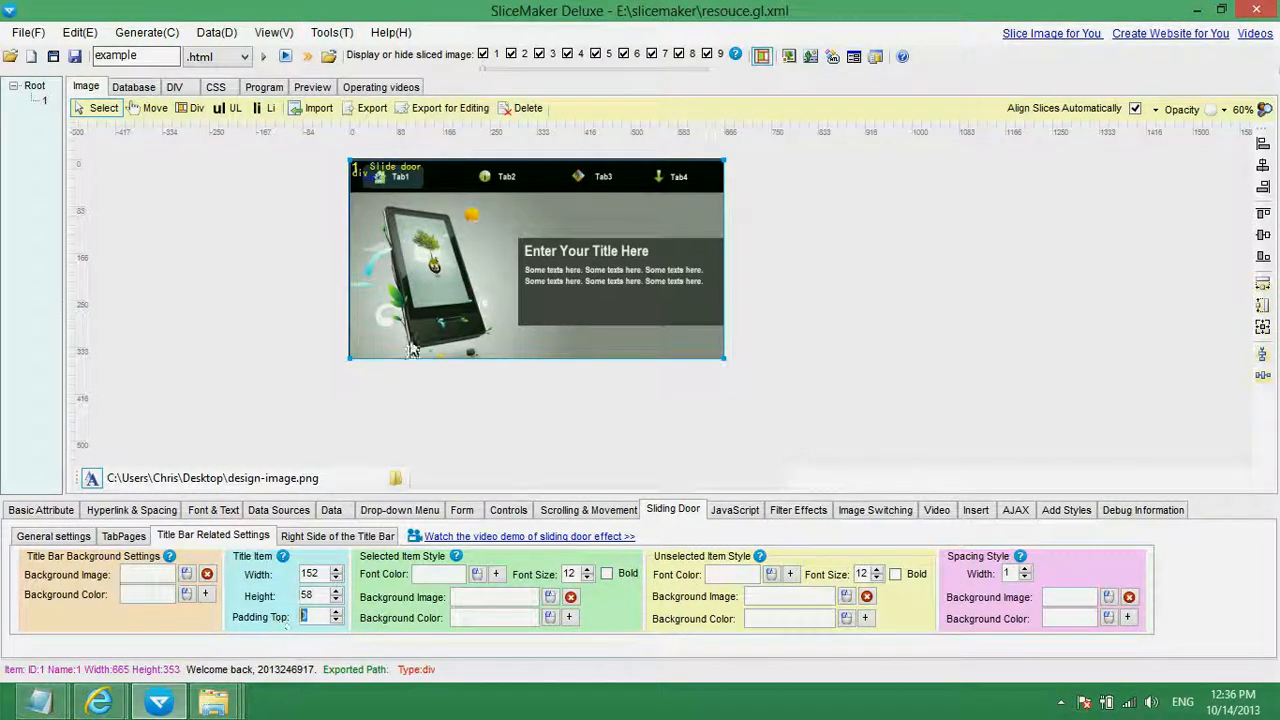
left_click(465, 160)
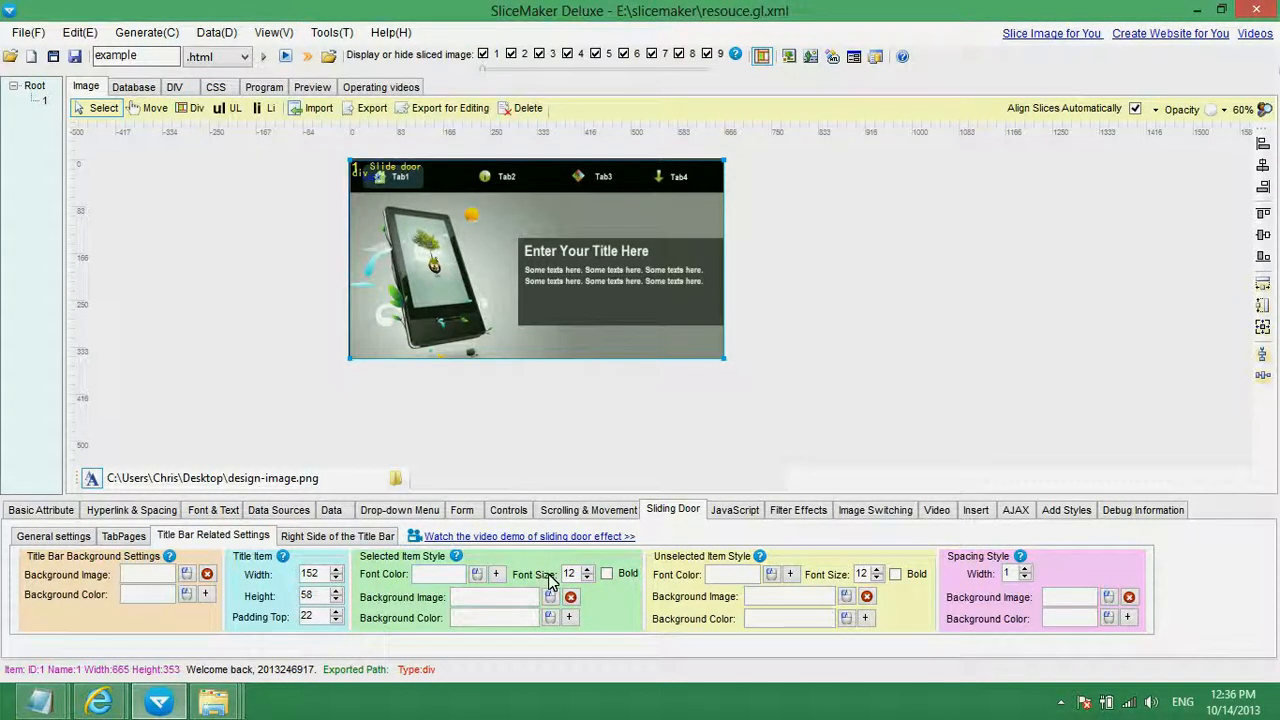
Set the selected item style's font color to white (#ffffff) and its font size to 13.
left_click(450, 575)
left_click(478, 577)
left_click(553, 337)
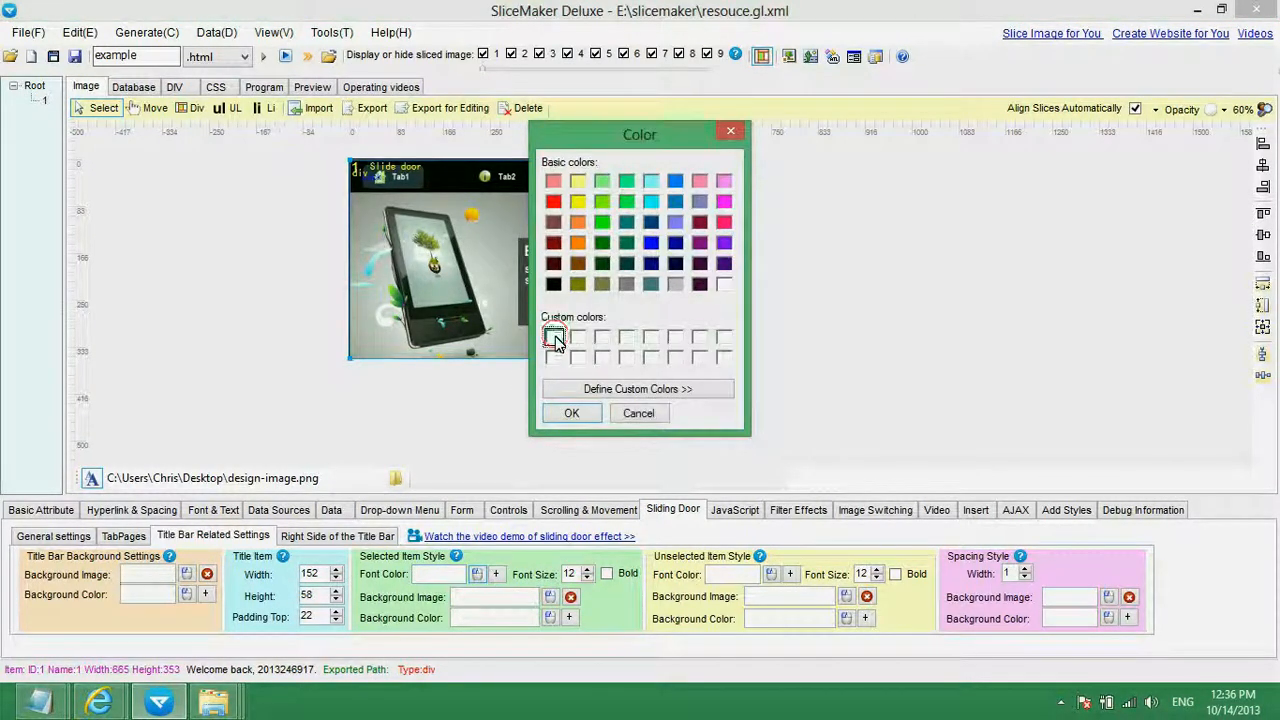
left_click(576, 413)
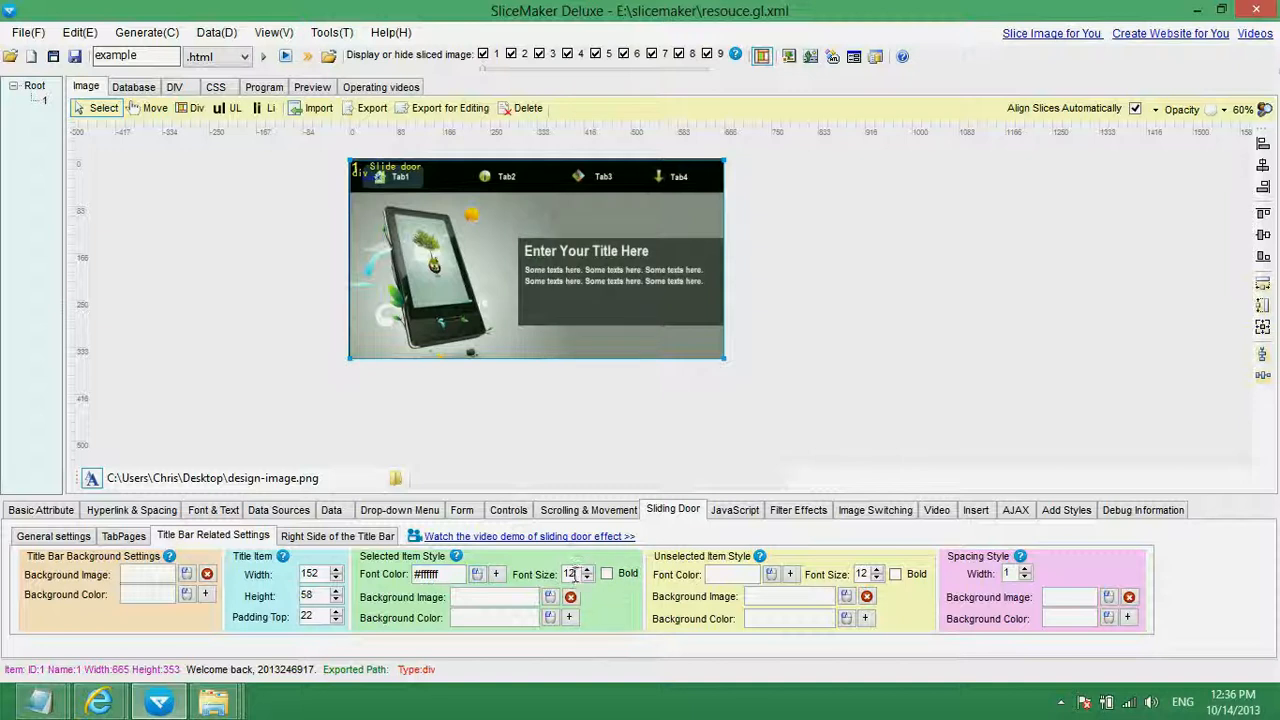
type("13")
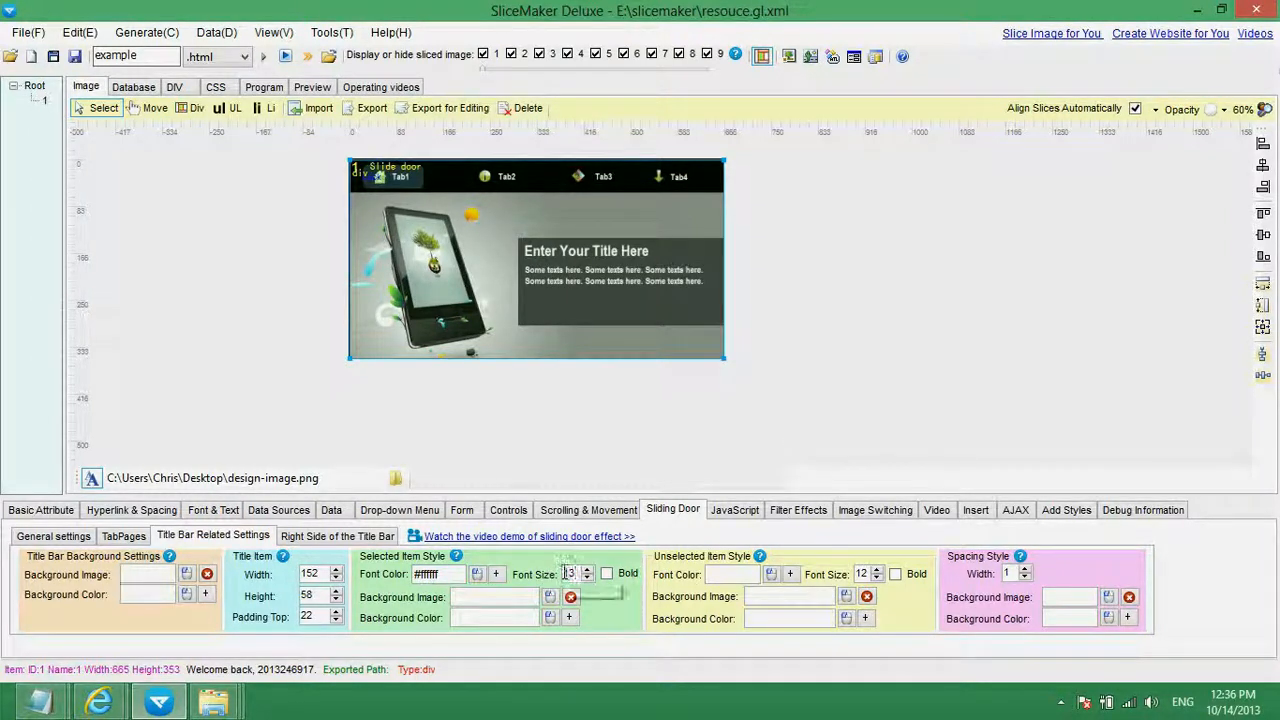
Set the unselected item style's font color to white (#ffffff) and its font size to 13.
left_click(740, 575)
left_click(770, 575)
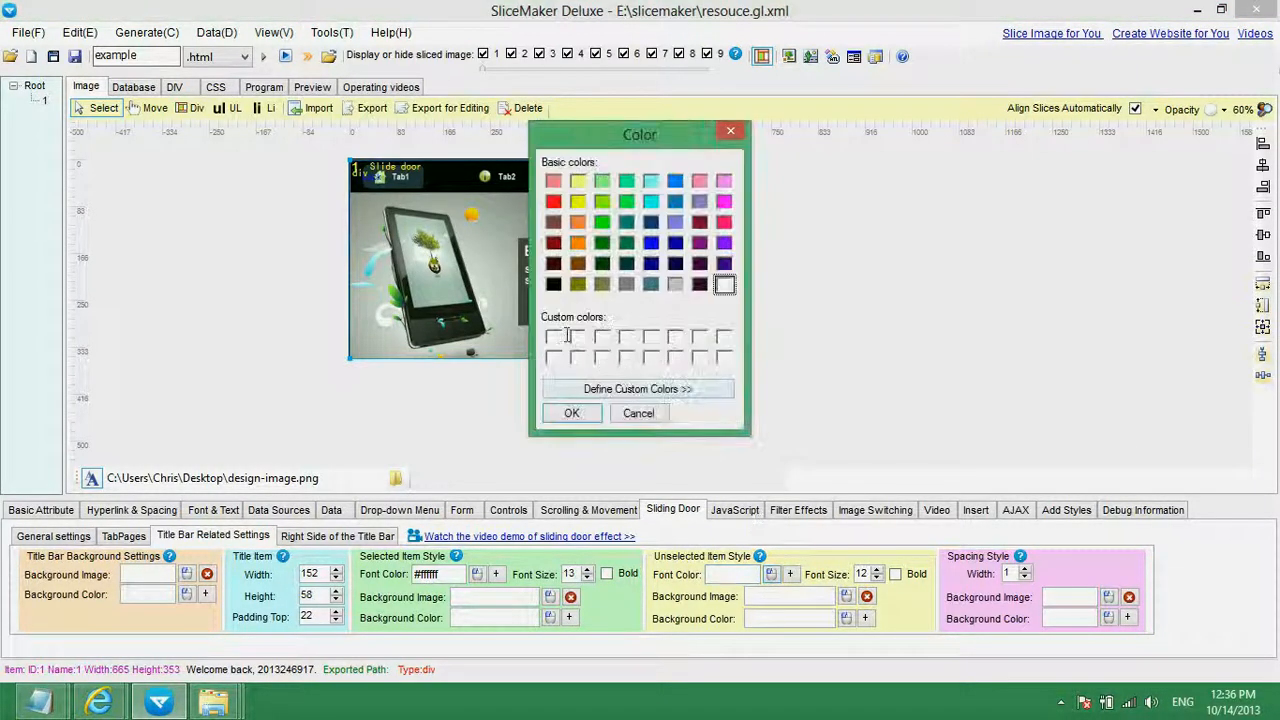
left_click(572, 414)
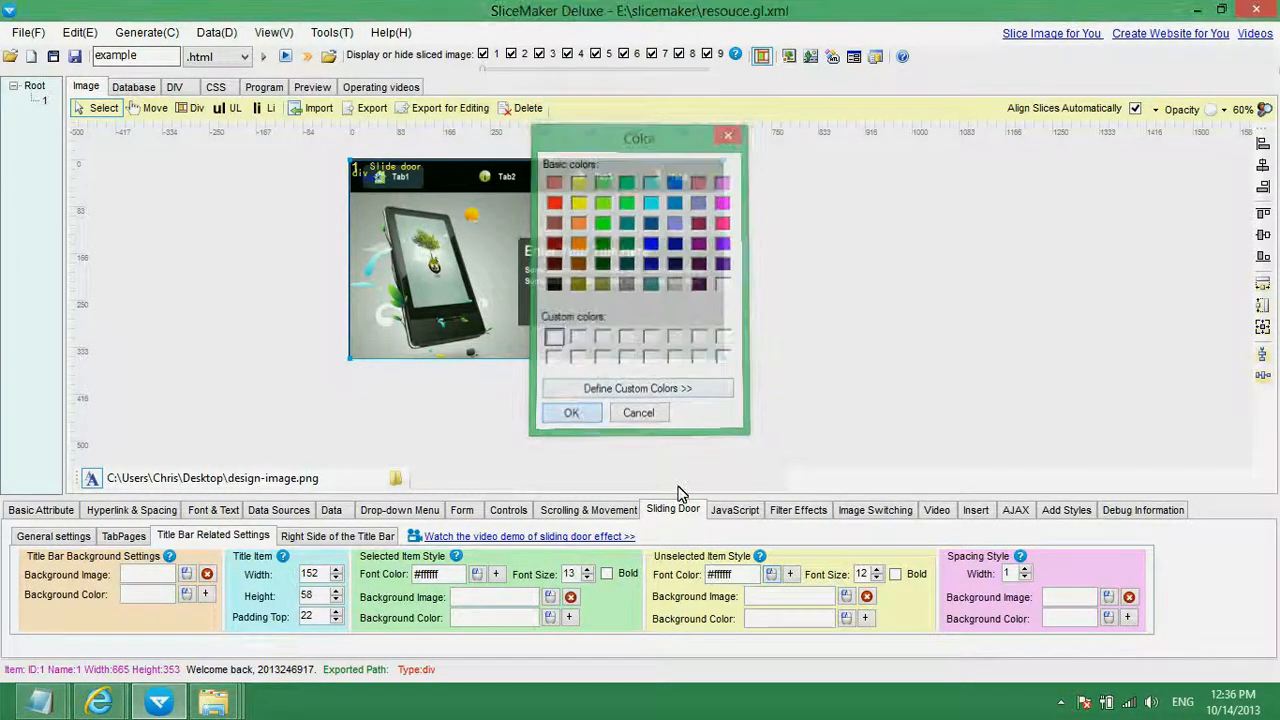
left_click(864, 574)
type("1")
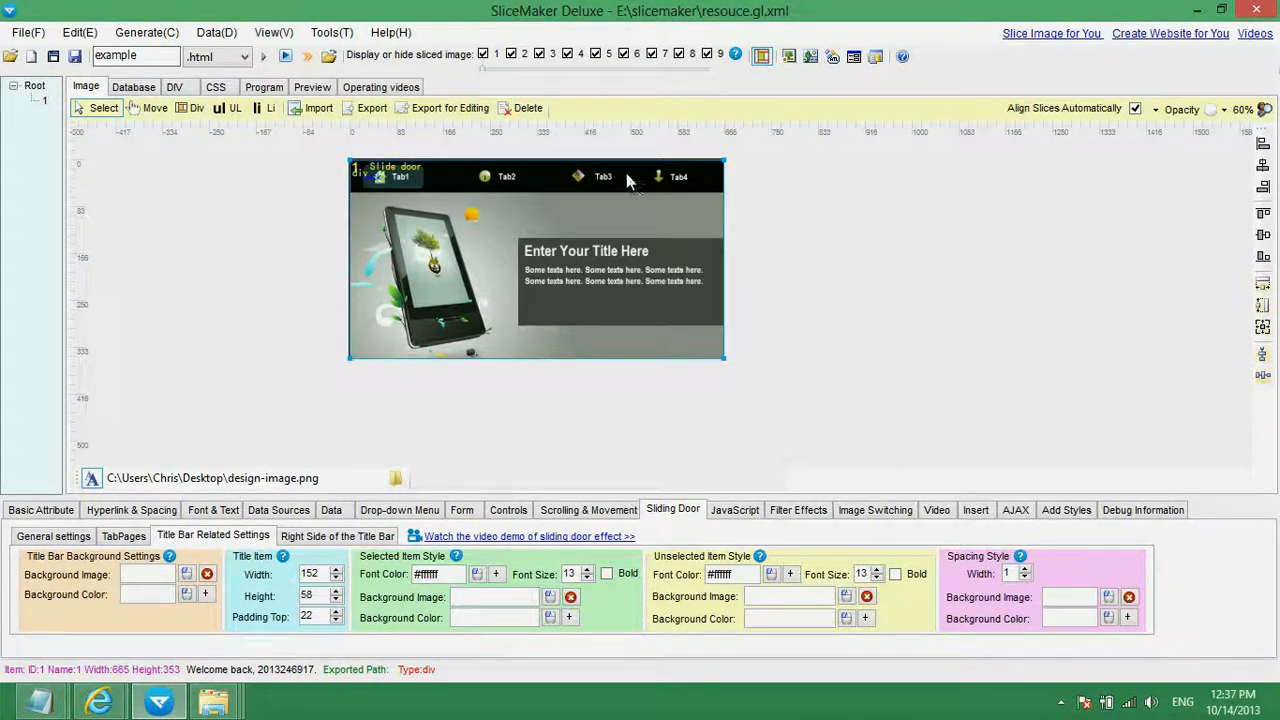
Set the title spacing width to 19 and the spacing background color to black (#000000).
left_click_drag(1013, 576, 990, 578)
left_click(1066, 621)
left_click(1108, 618)
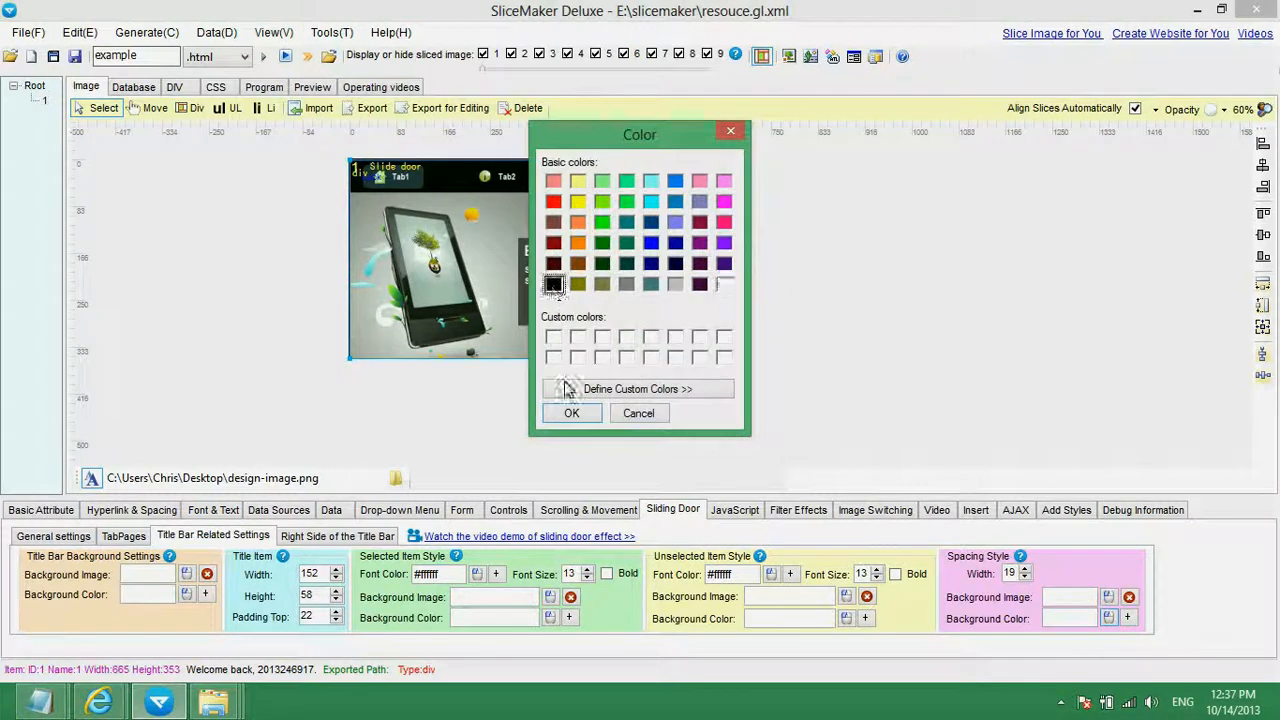
left_click(571, 413)
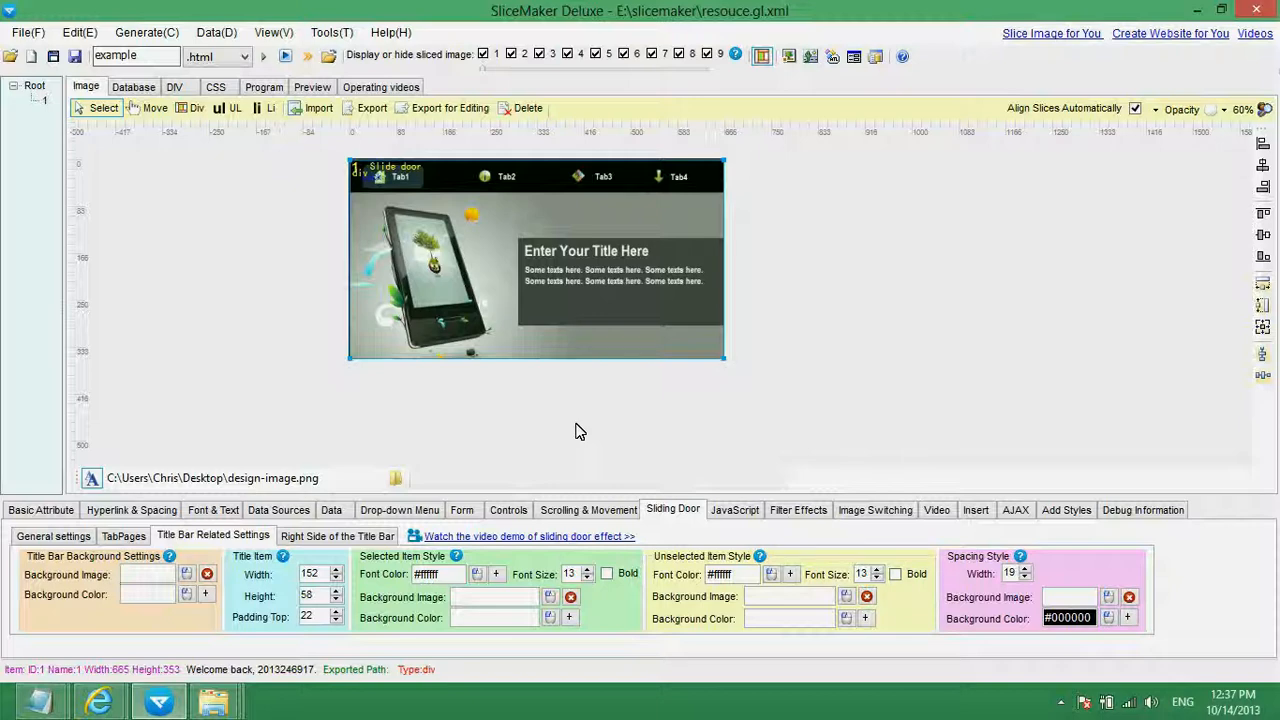
Generate the DIV and CSS code and export the images, CSS, HTML and JavaScript files to the desktop folder example.
left_click(266, 62)
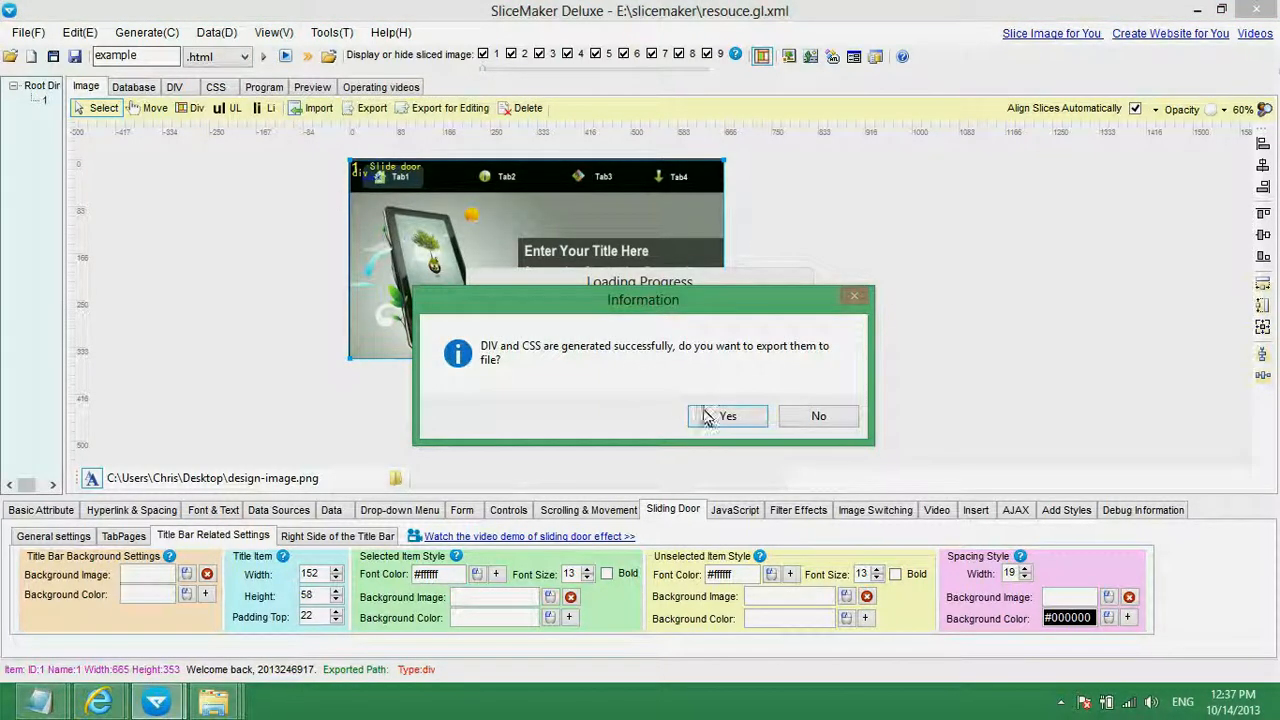
left_click(712, 416)
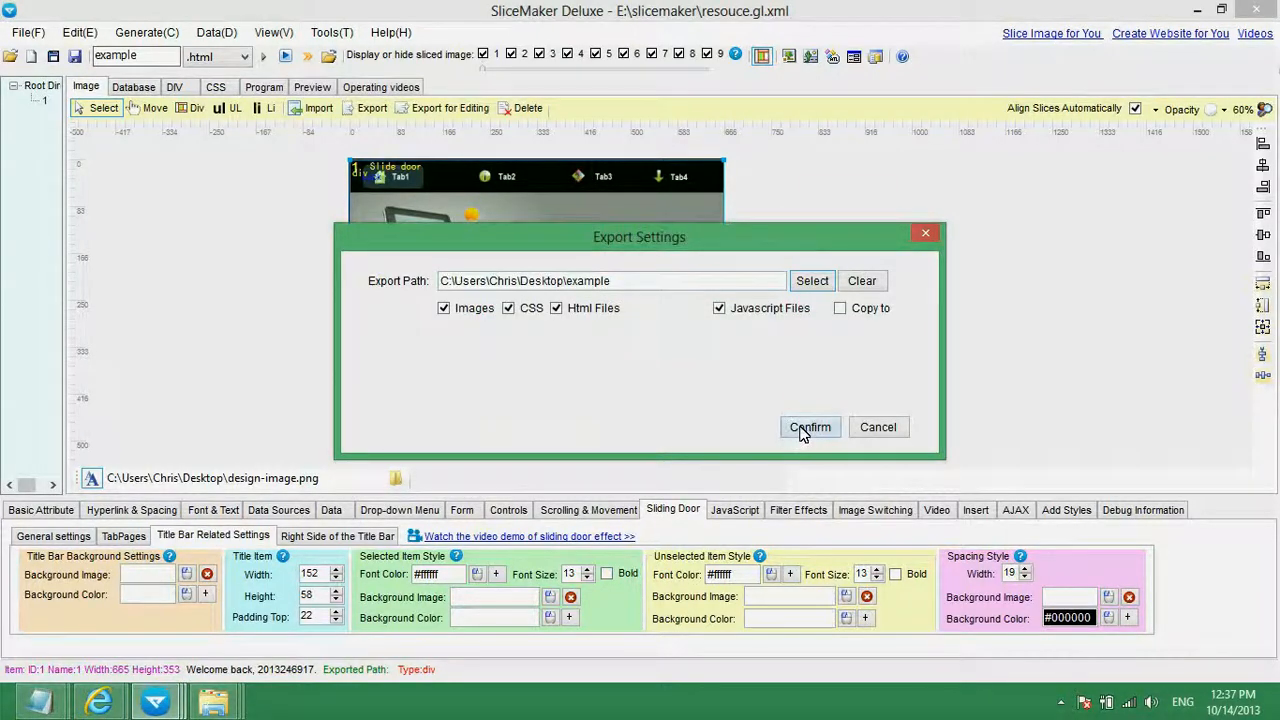
left_click(805, 427)
left_click(737, 397)
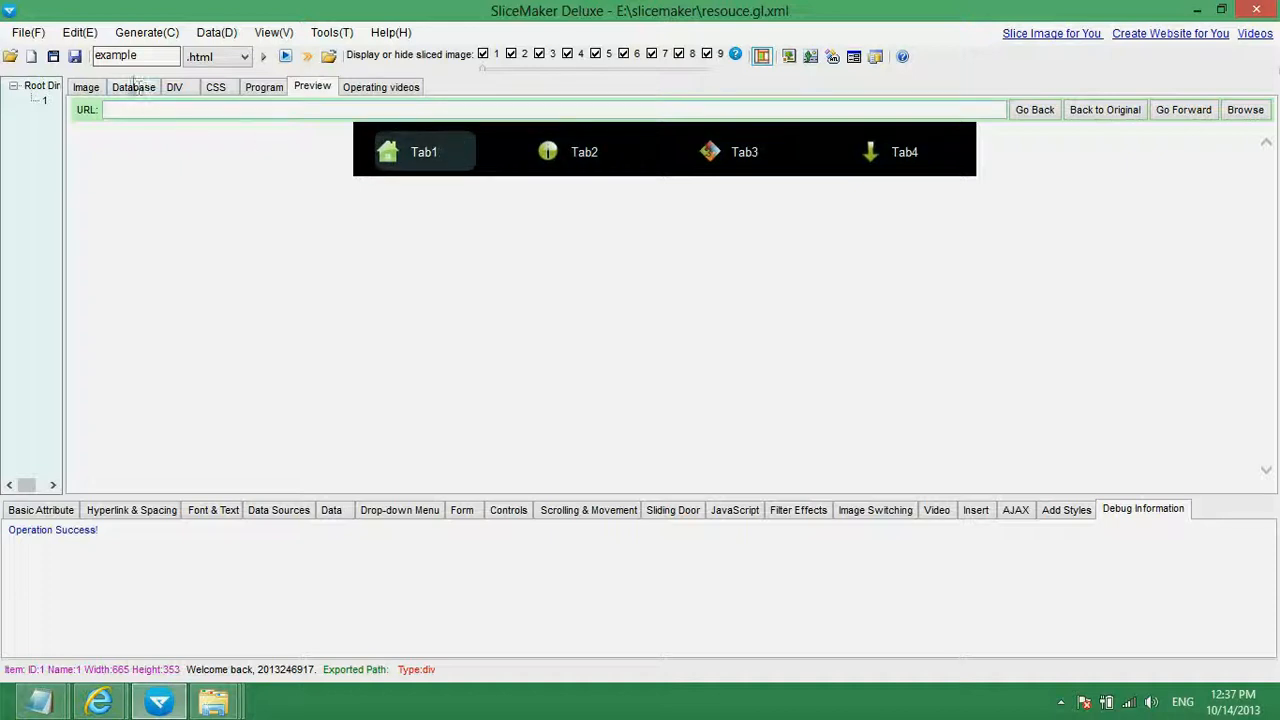
Open the sliding door effect's tab page editor from the image view, maximize it and go through its tabs, ending on Tab1.
left_click(89, 88)
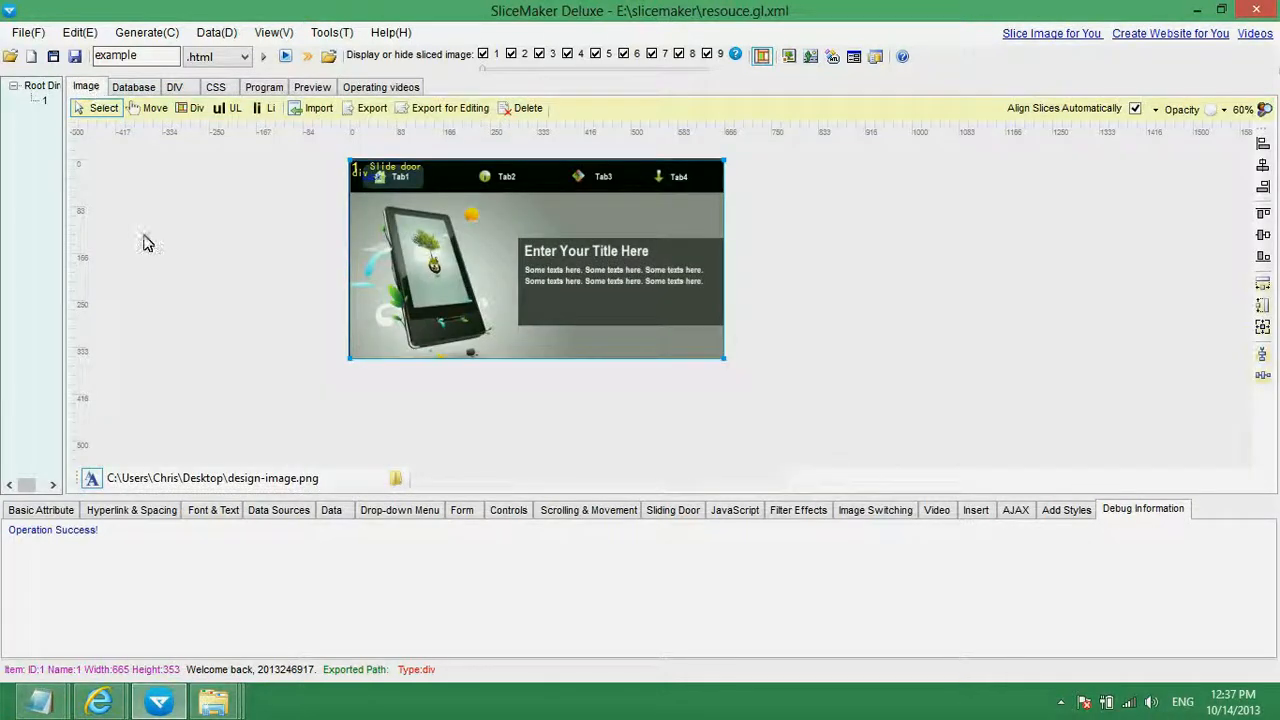
left_click(662, 512)
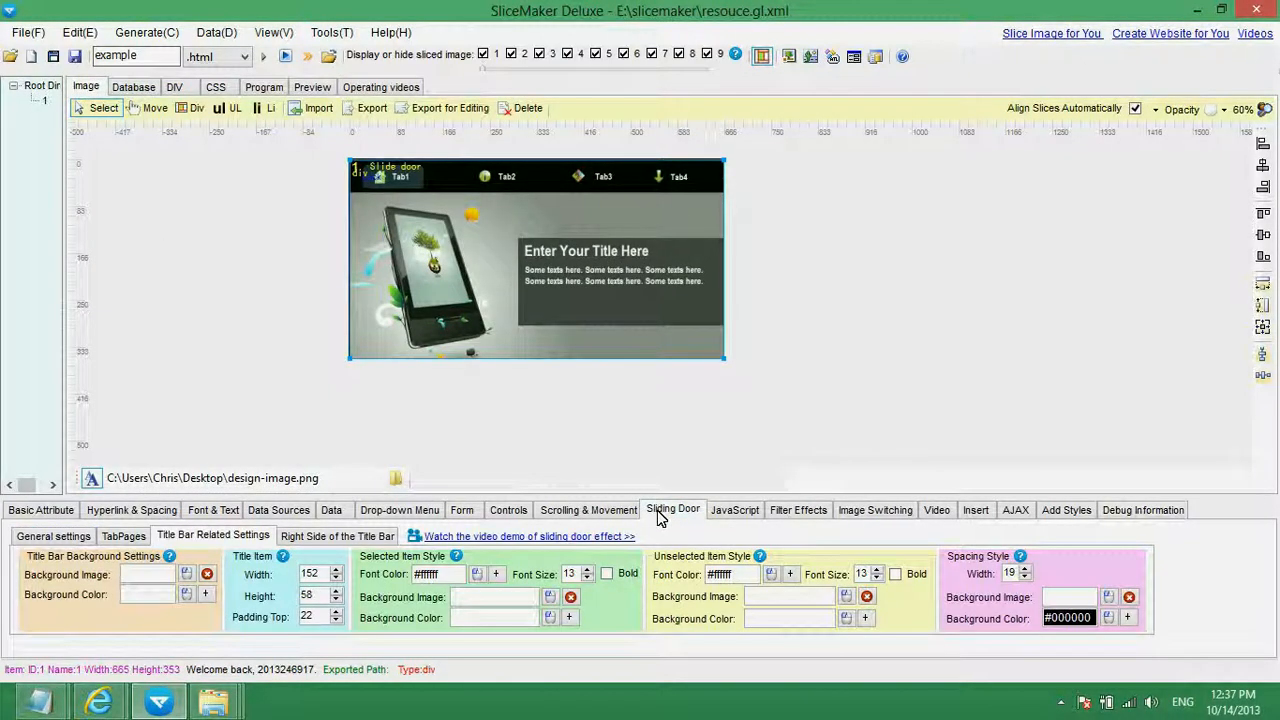
left_click(118, 537)
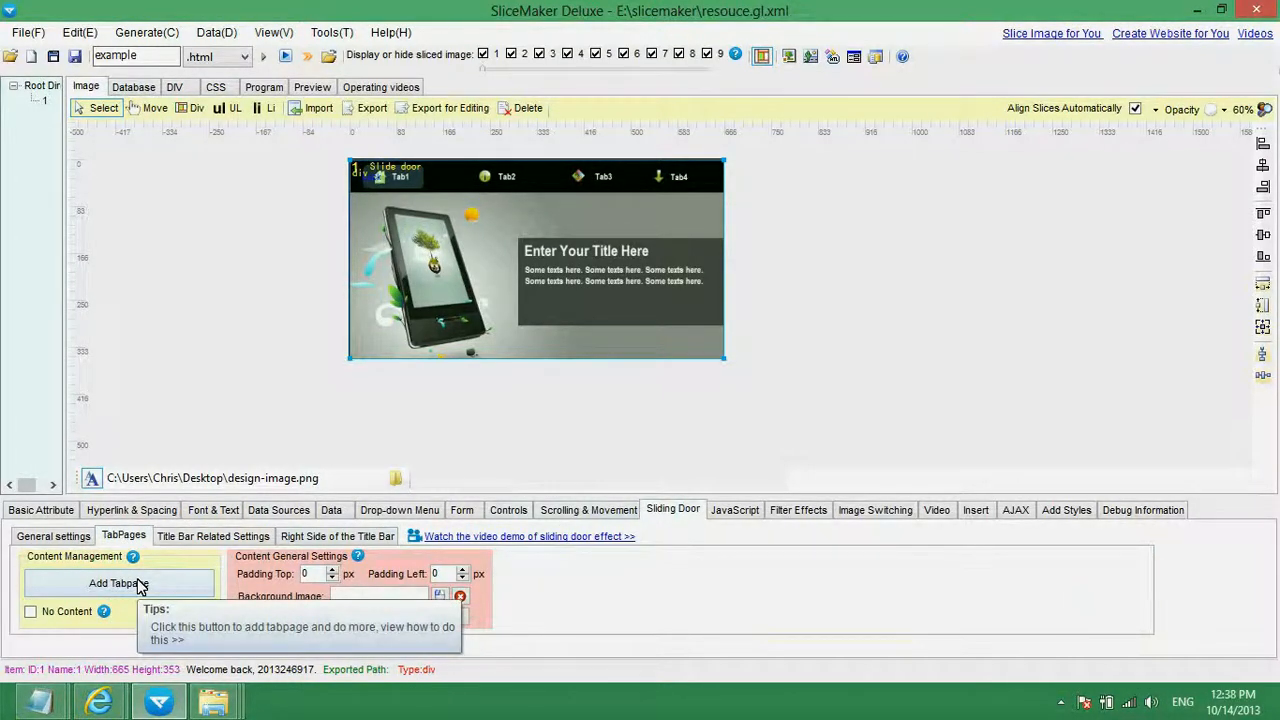
left_click(140, 588)
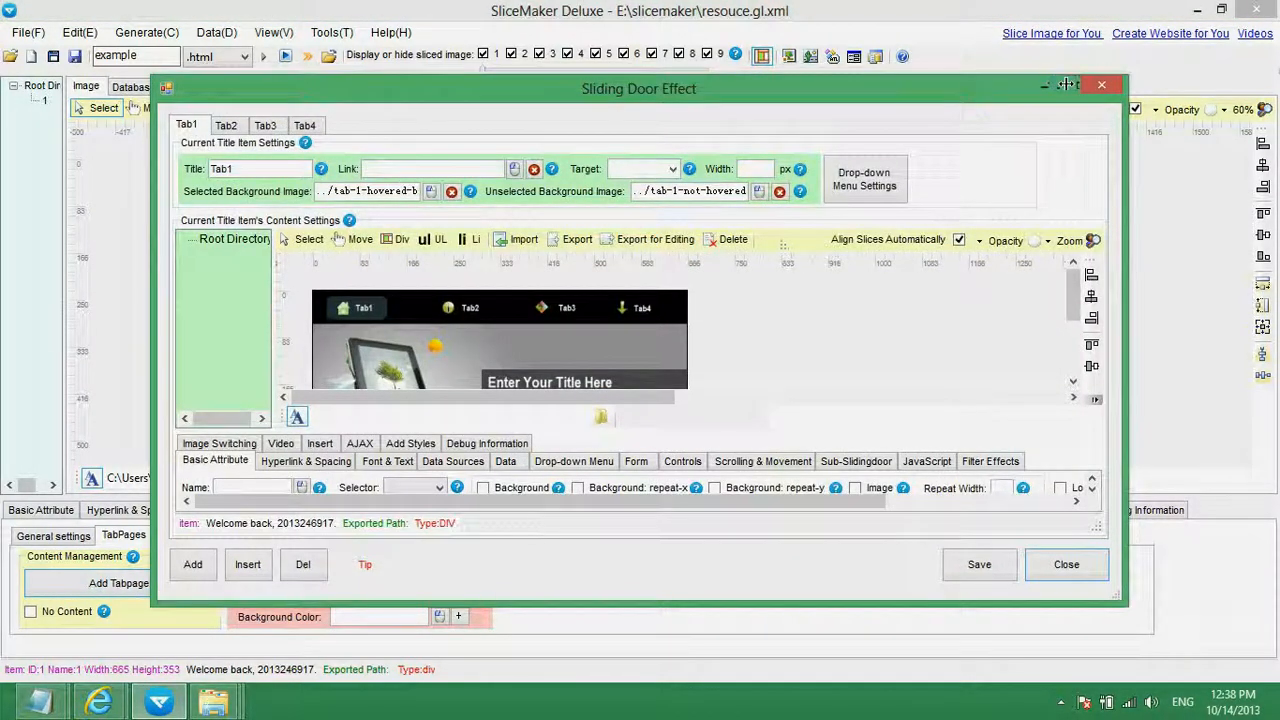
left_click(1070, 85)
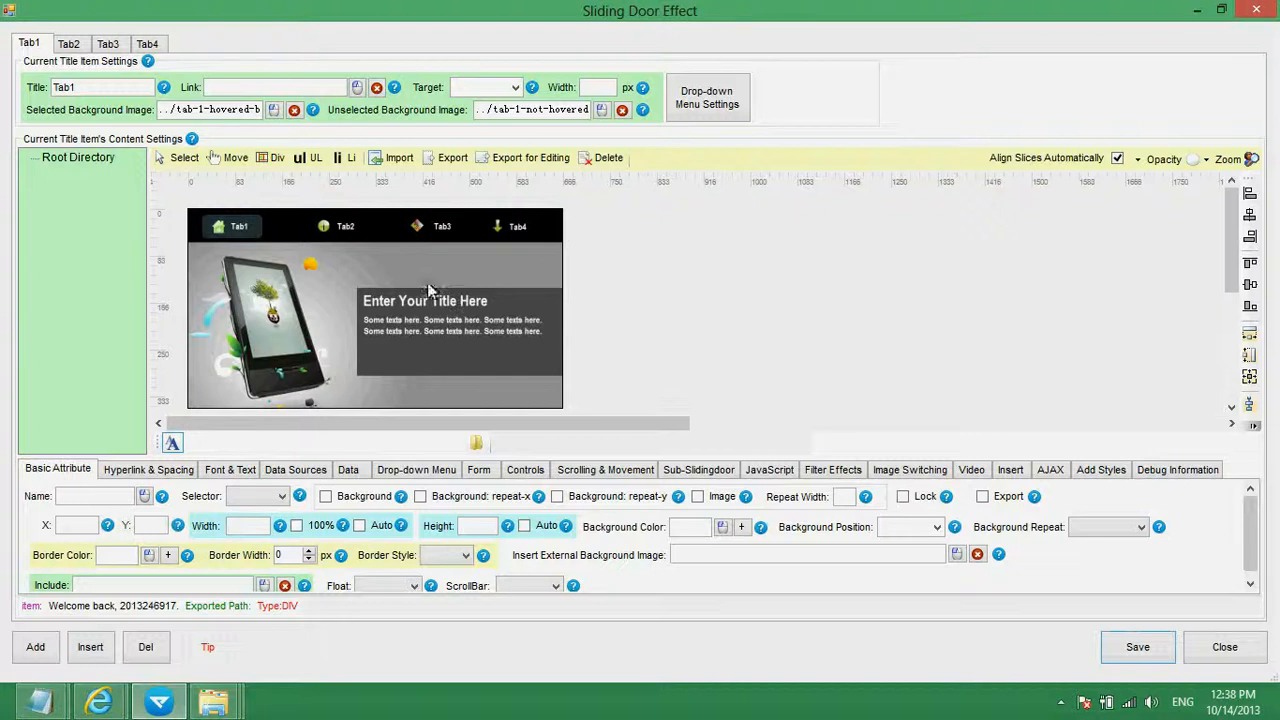
left_click(68, 44)
left_click(108, 44)
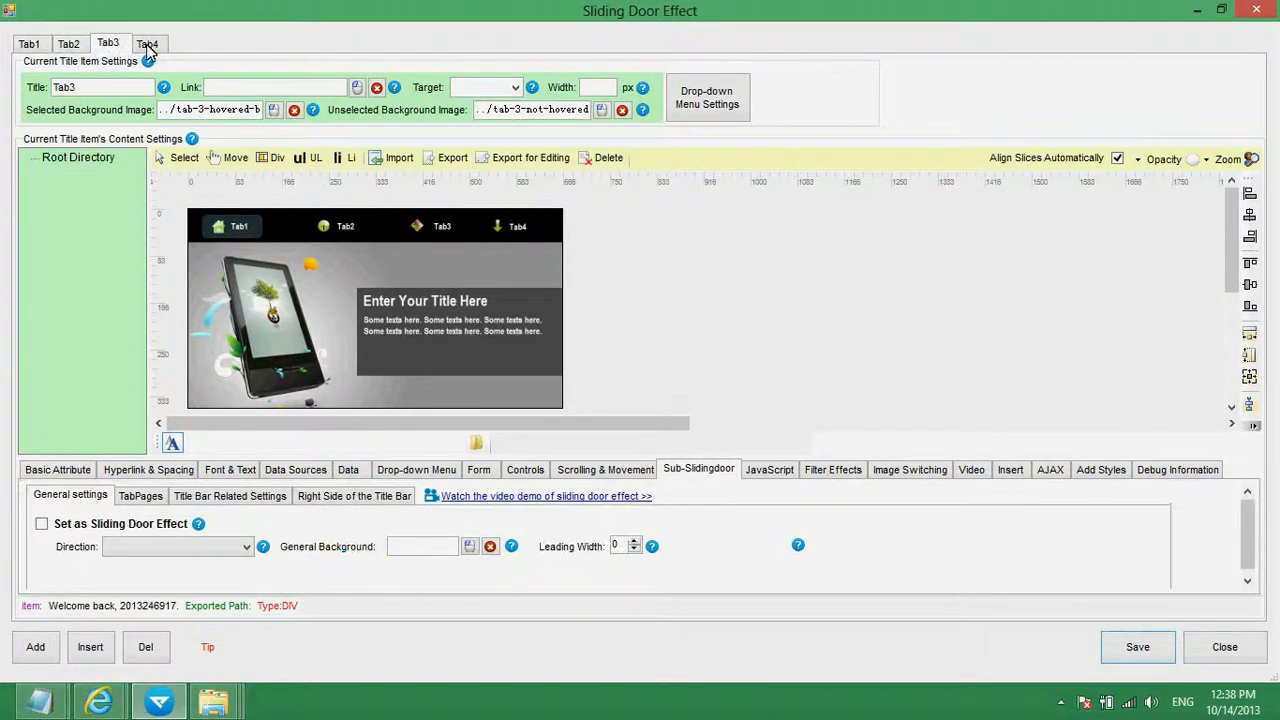
left_click(147, 44)
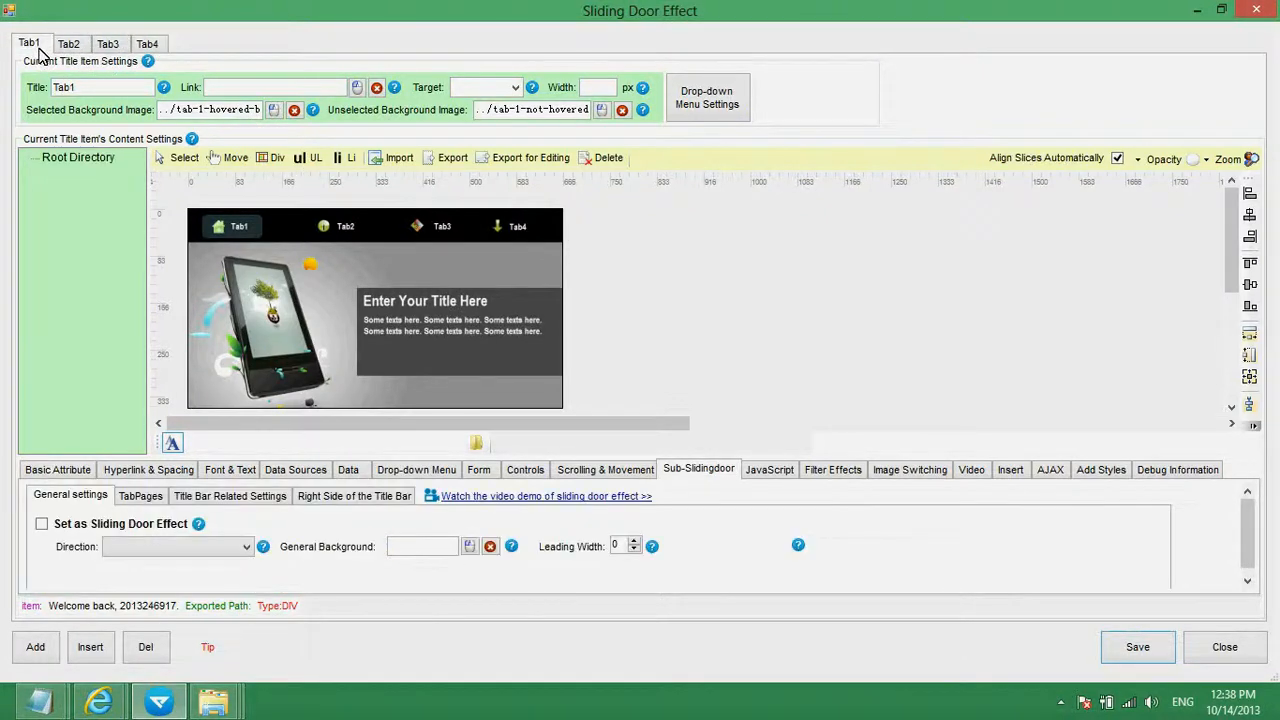
double_click(97, 89)
Slice a DIV of about 665 × 295 px over Tab1's content area below the title bar and select it.
left_click(276, 160)
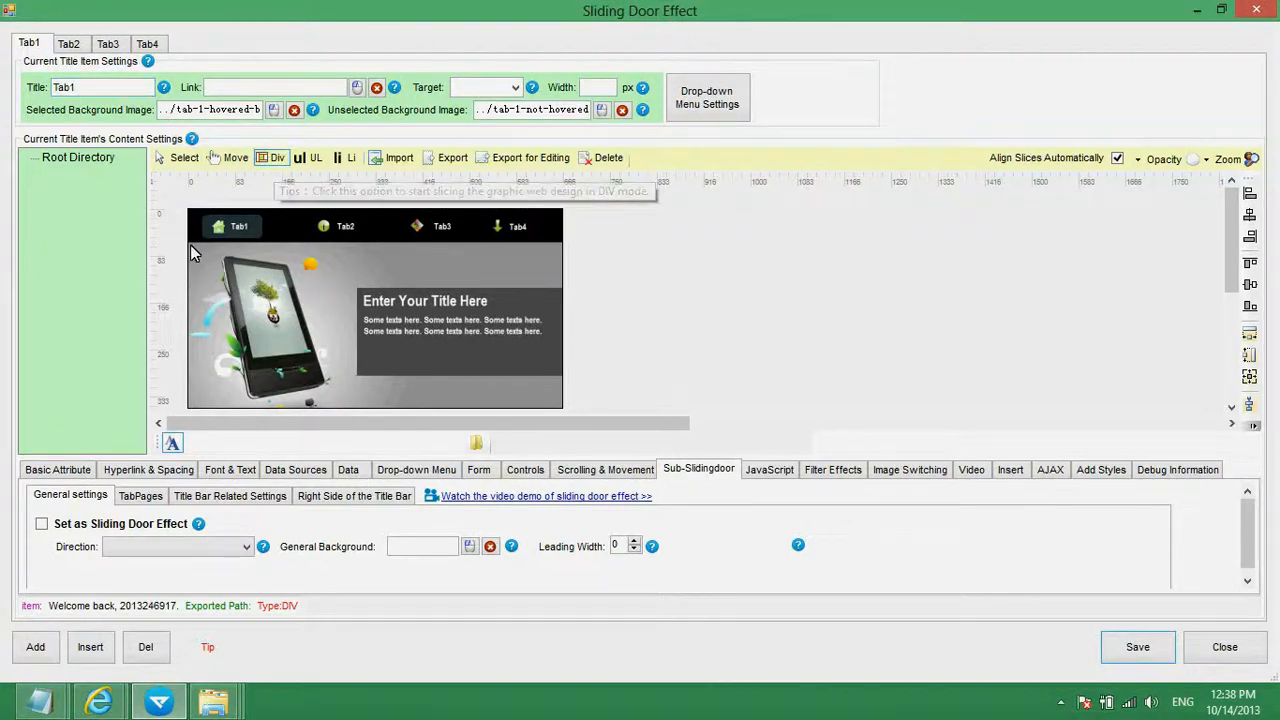
left_click_drag(188, 245, 571, 417)
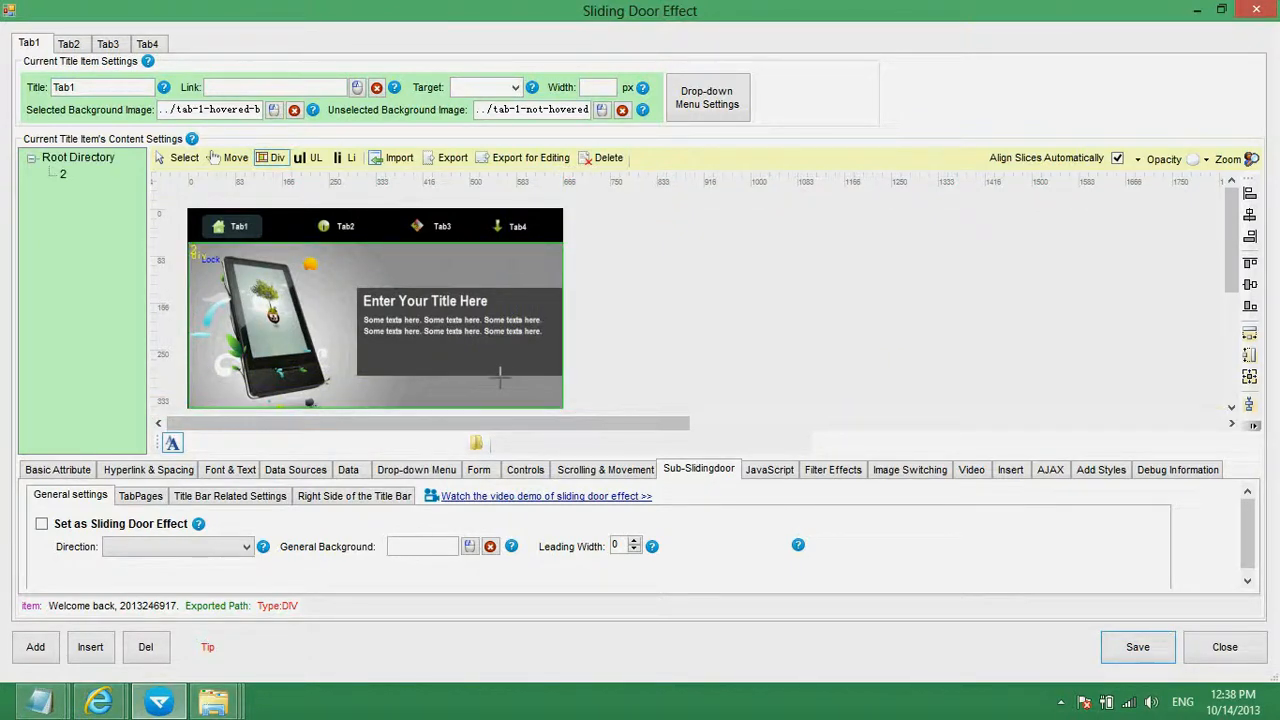
left_click(171, 157)
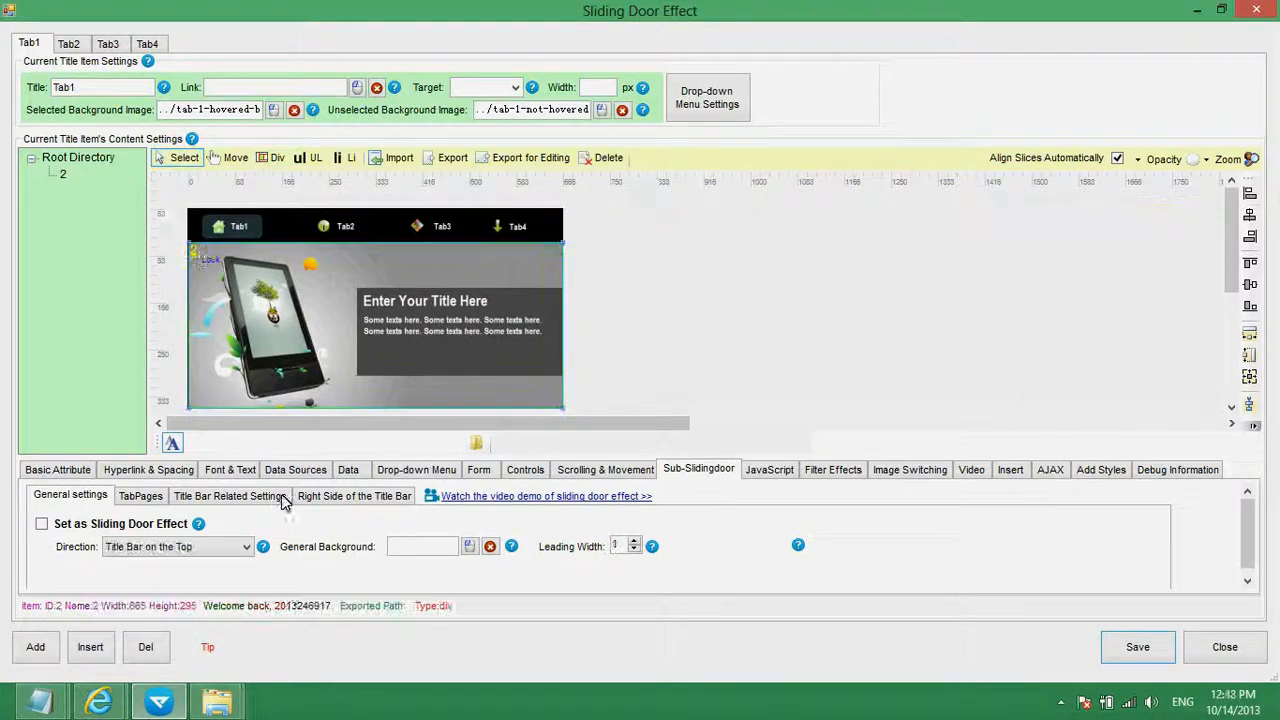
Switch to File Explorer and move content-box-1-background.png from the prepared background images folder into the desktop folder example.
left_click(217, 702)
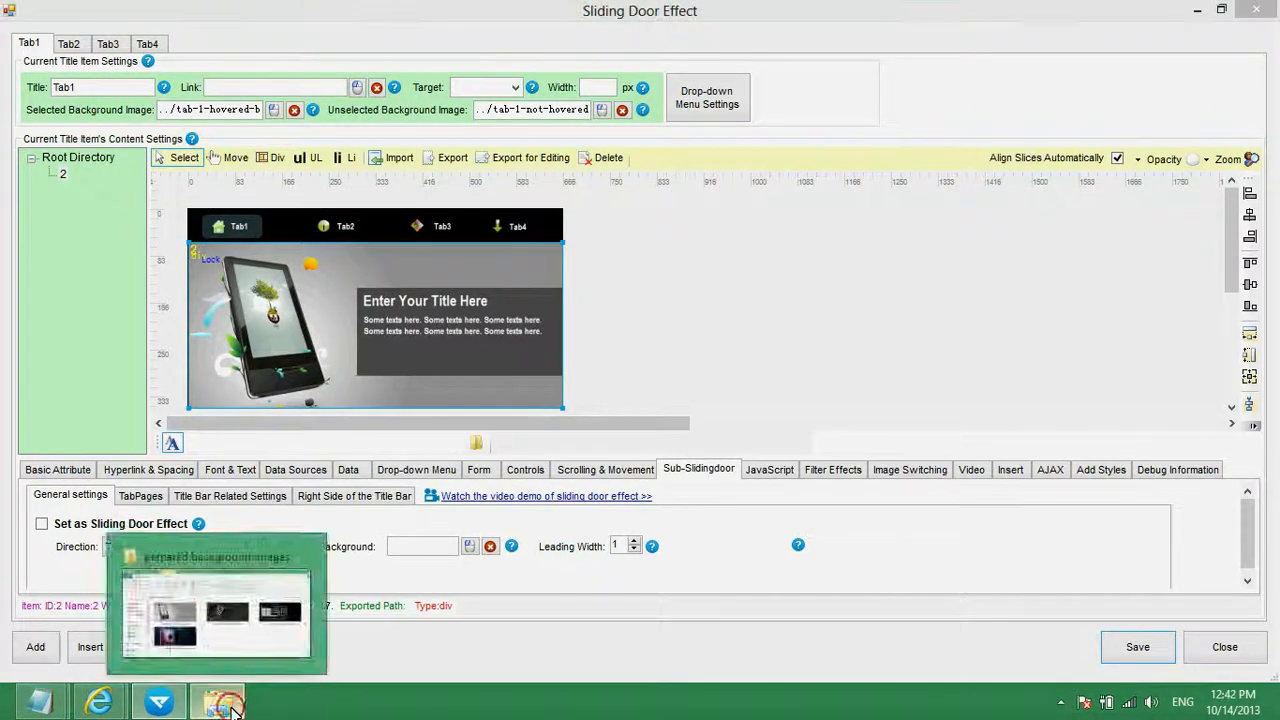
left_click(215, 600)
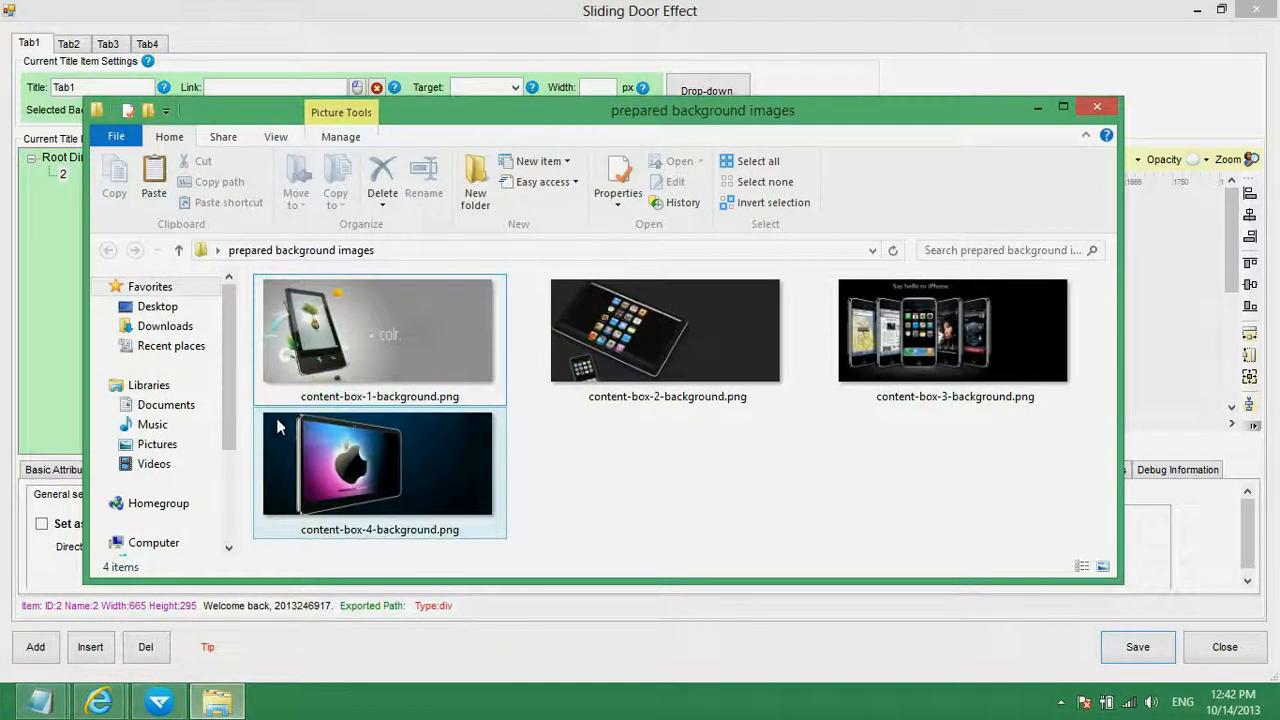
left_click(287, 380)
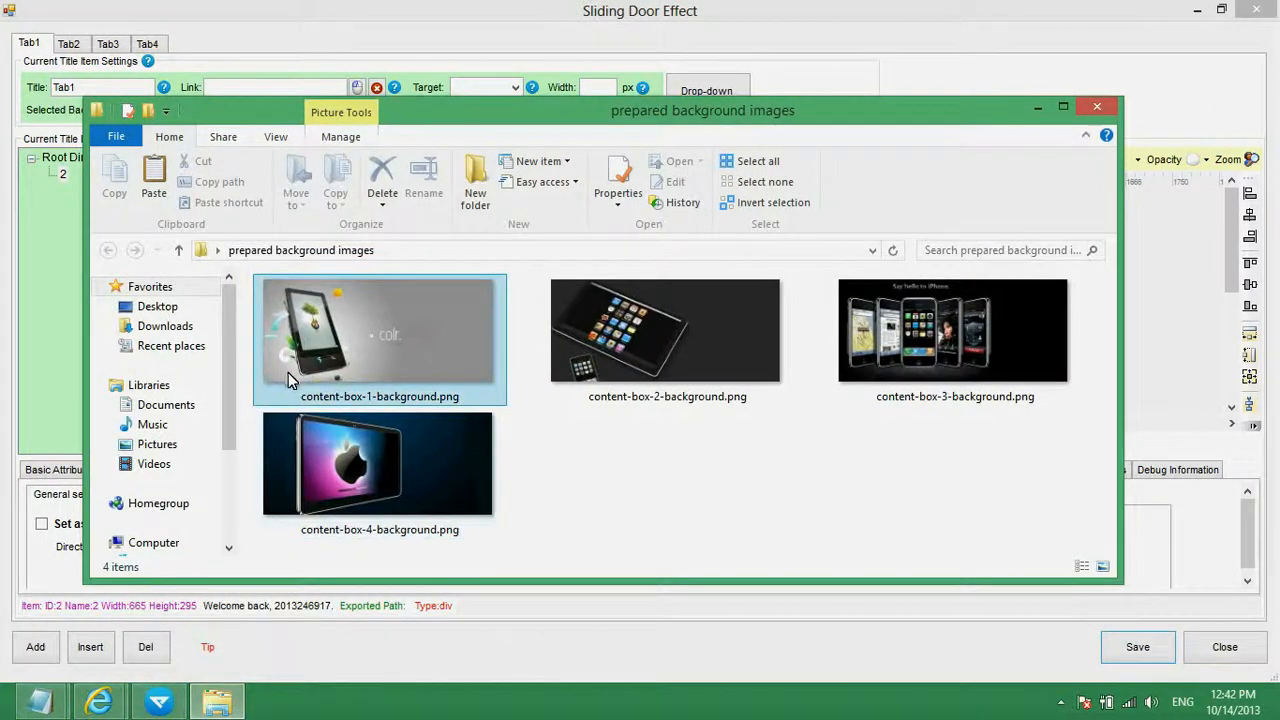
key("ctrl+x")
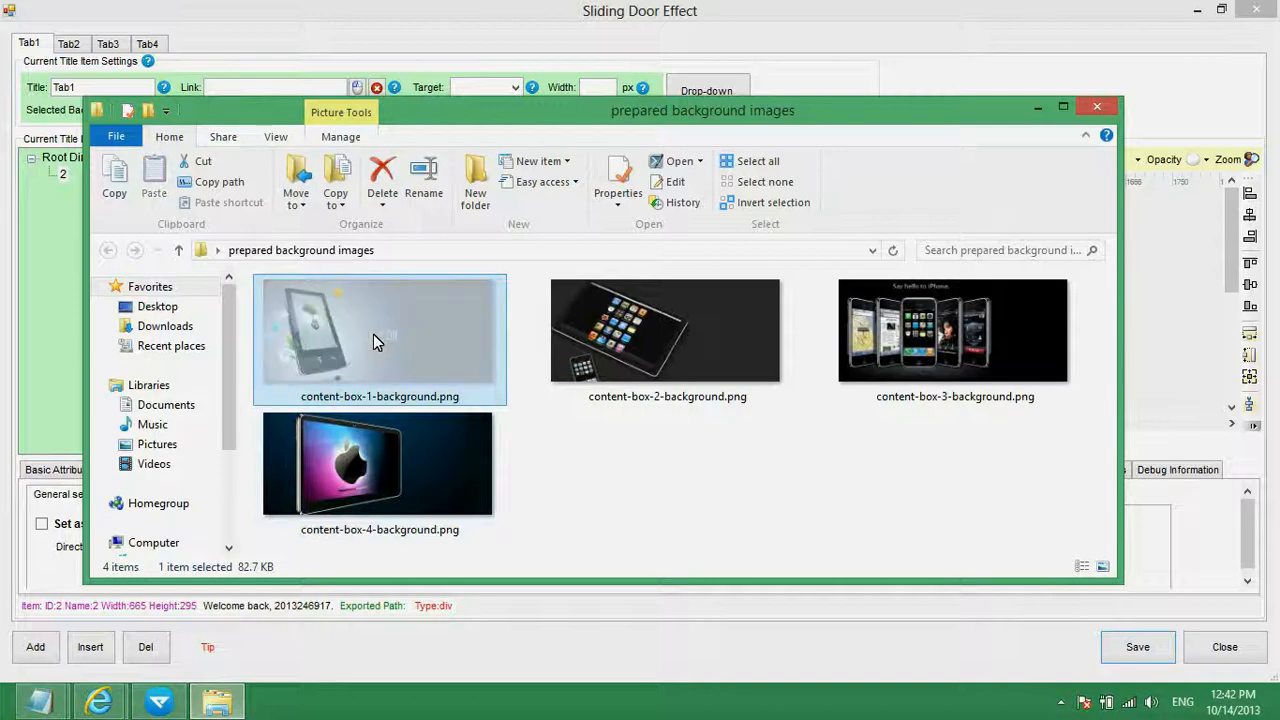
right_click(336, 706)
left_click(410, 614)
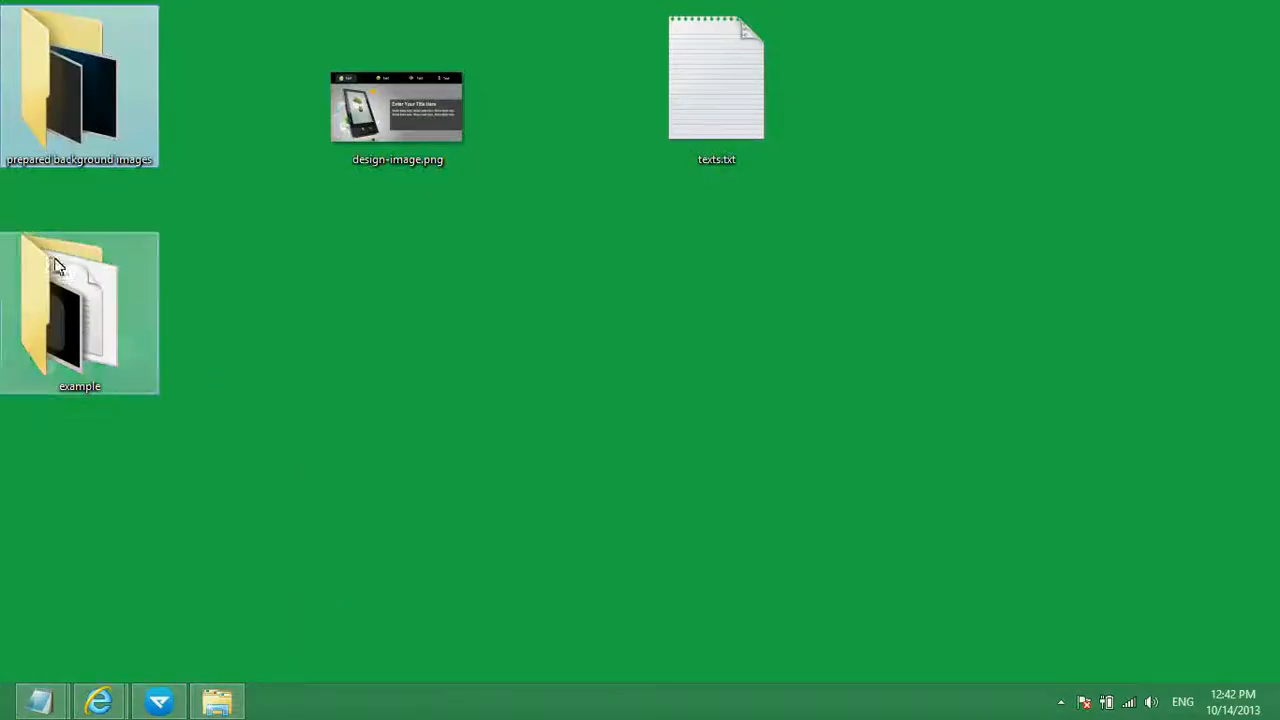
double_click(81, 312)
key("ctrl+v")
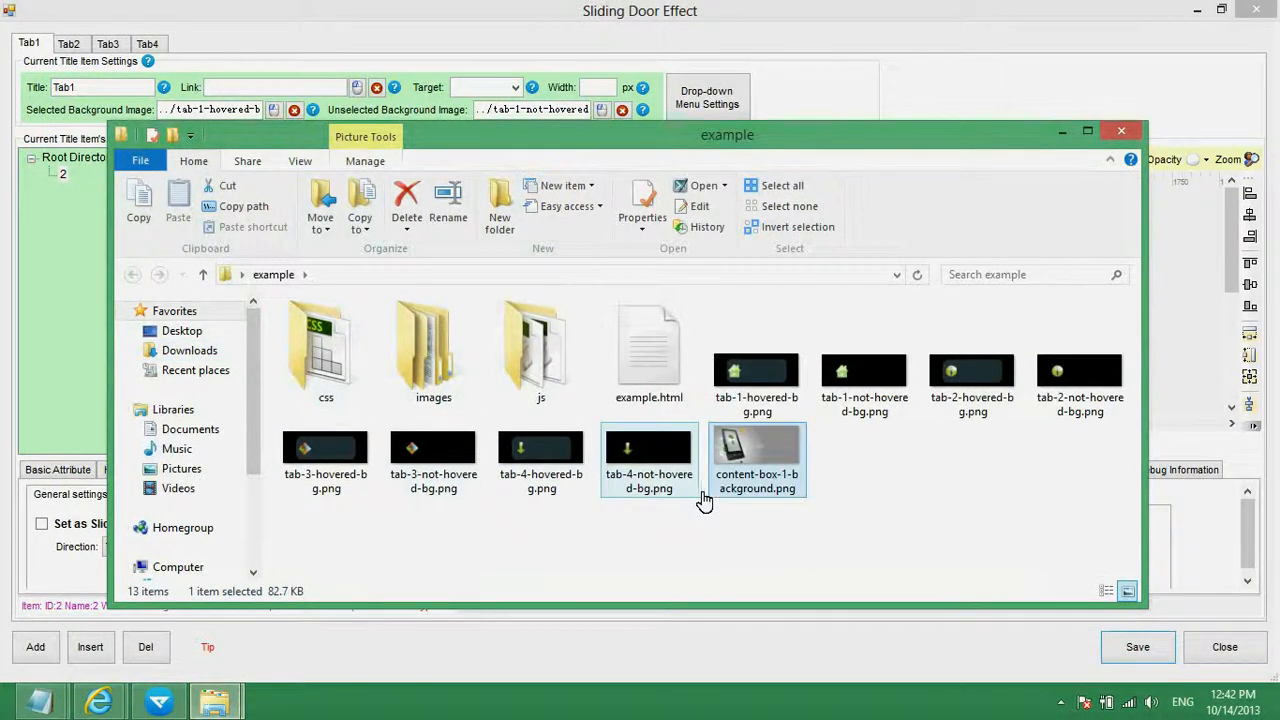
Switch back to SliceMaker Deluxe and insert content-box-1-background.png as the content slice's external background image.
left_click(160, 705)
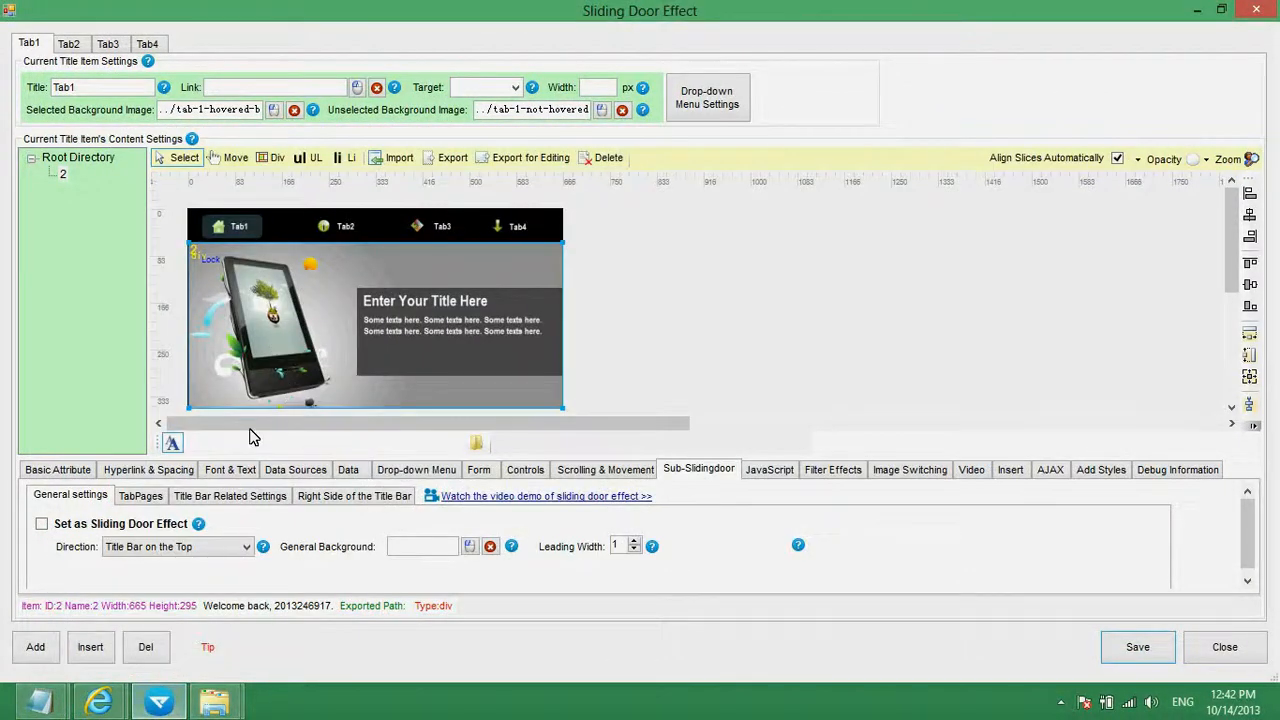
left_click(45, 469)
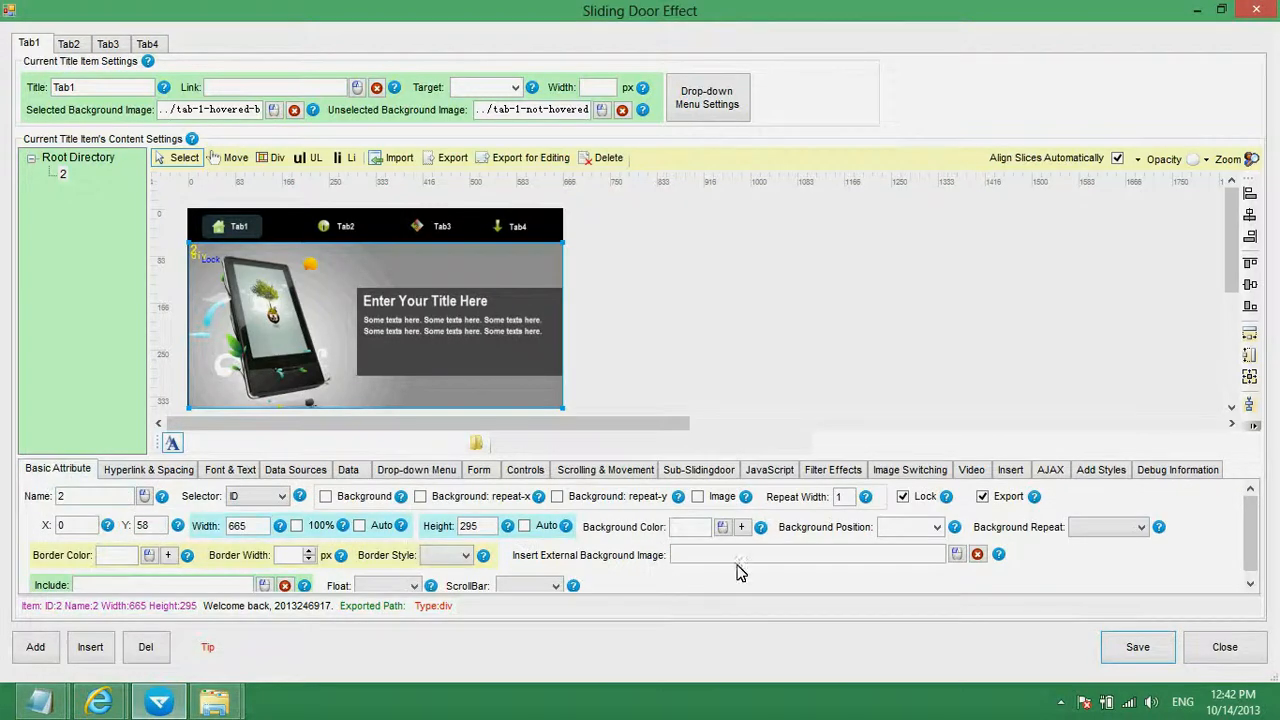
left_click(956, 554)
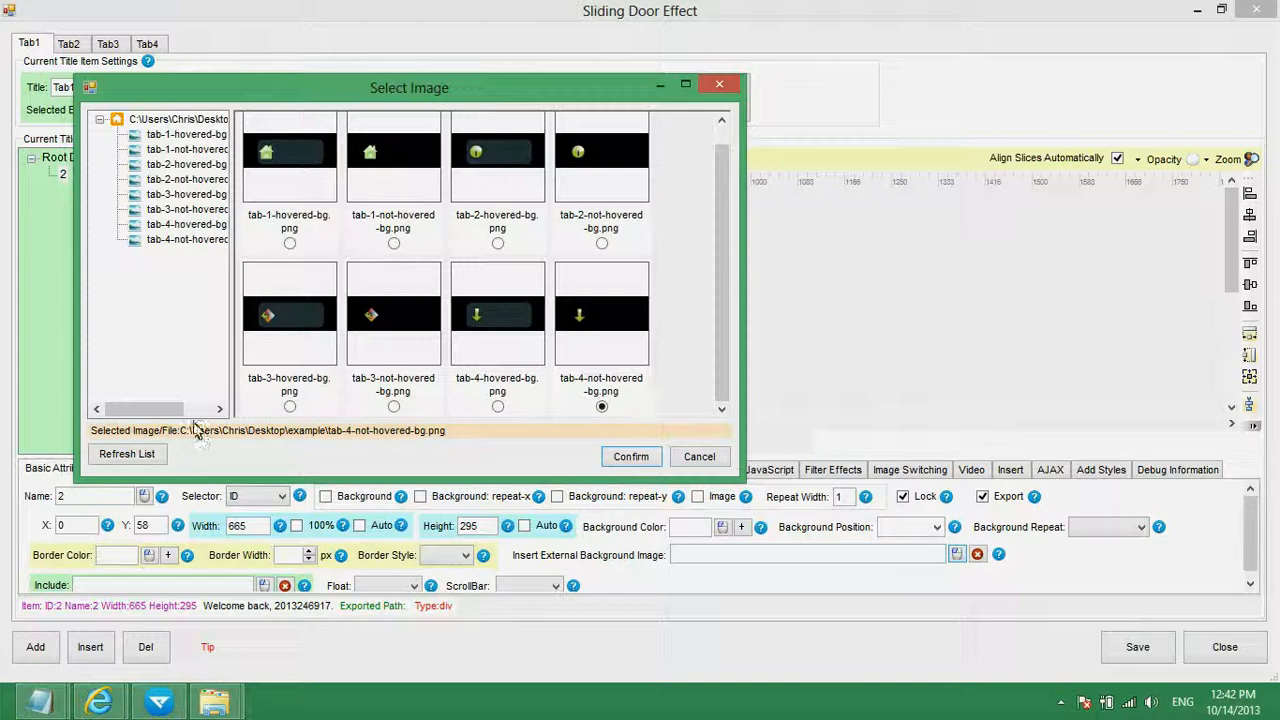
left_click(128, 453)
left_click(284, 214)
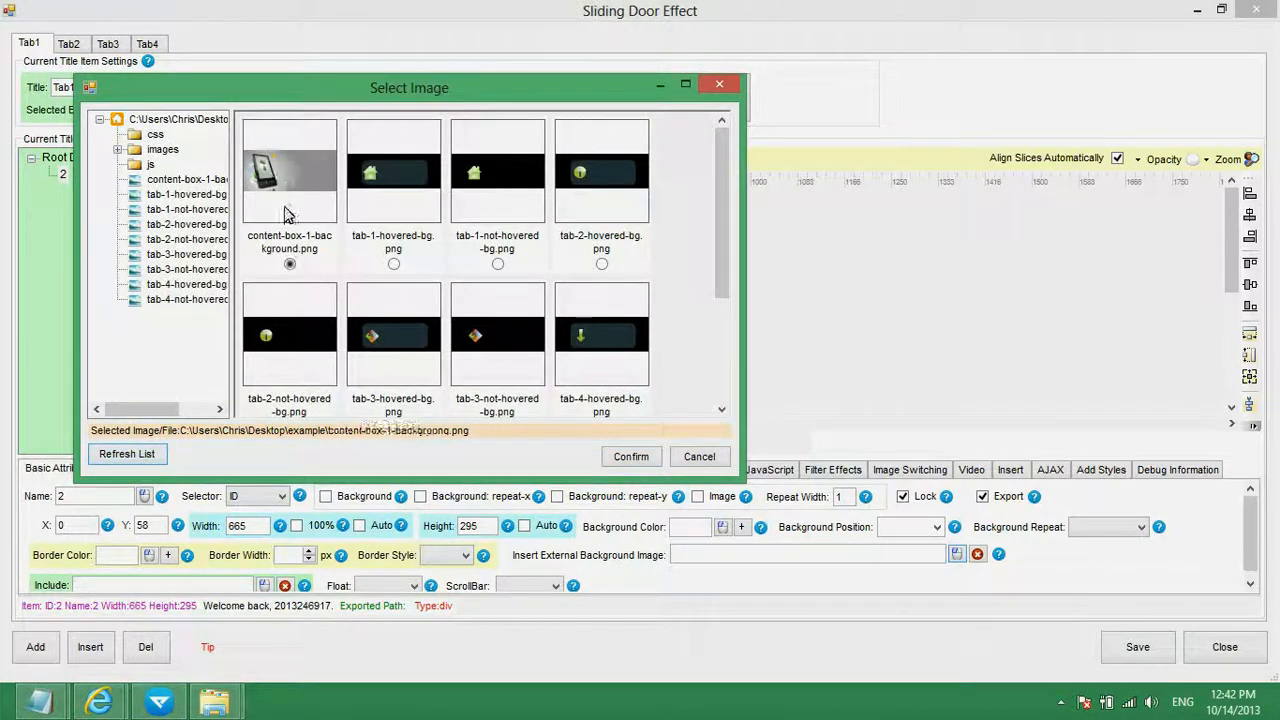
left_click(631, 456)
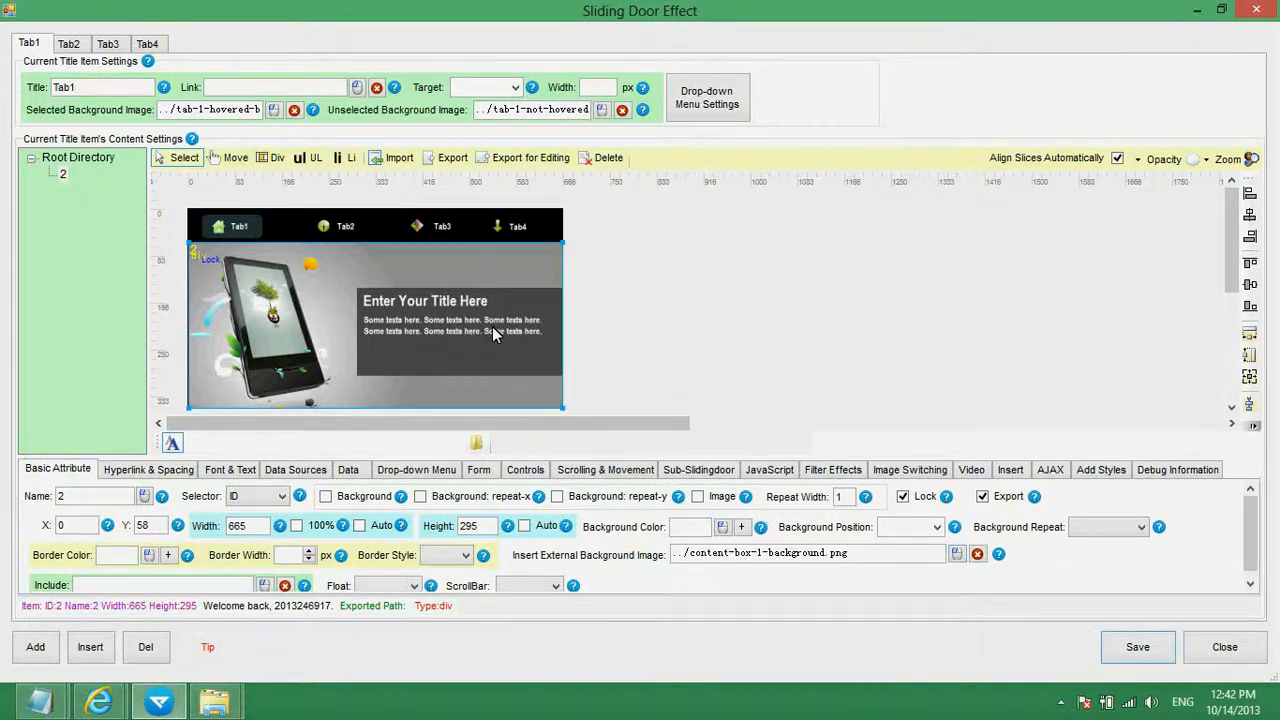
Slice a DIV of about 367 × 155 px around the dark text box inside the content area.
left_click(276, 162)
left_click_drag(352, 288, 563, 375)
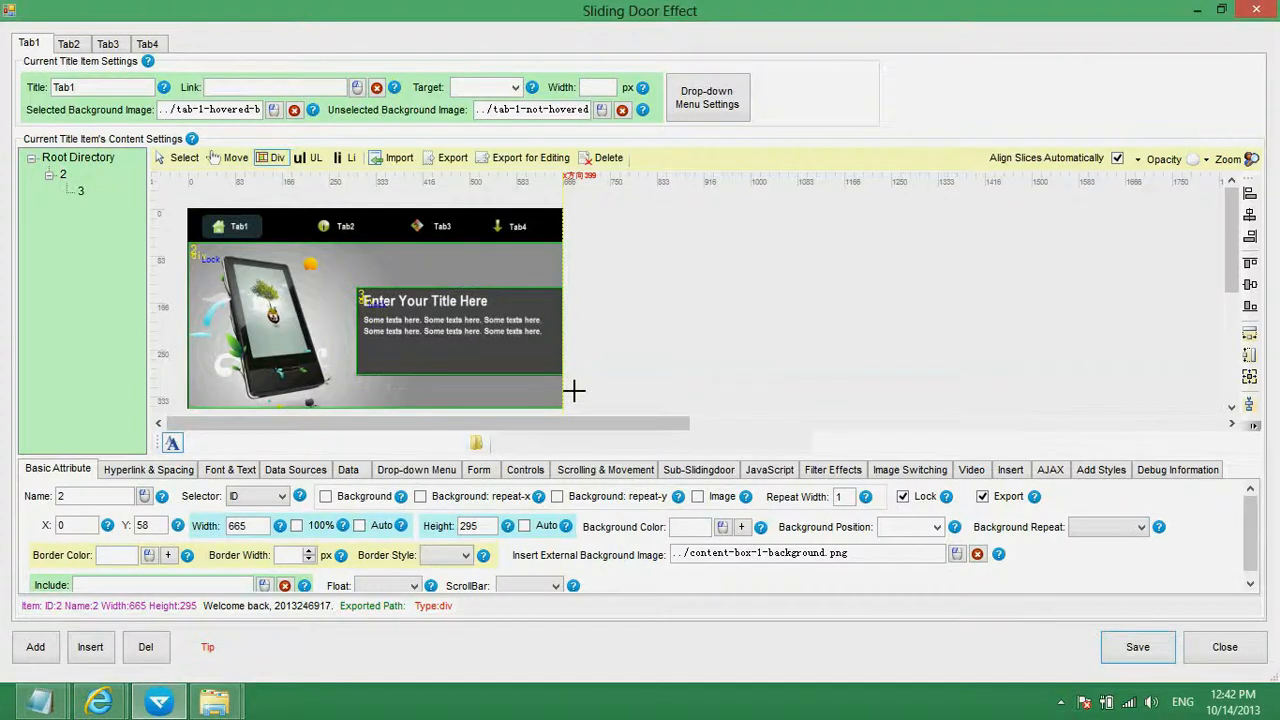
left_click(177, 157)
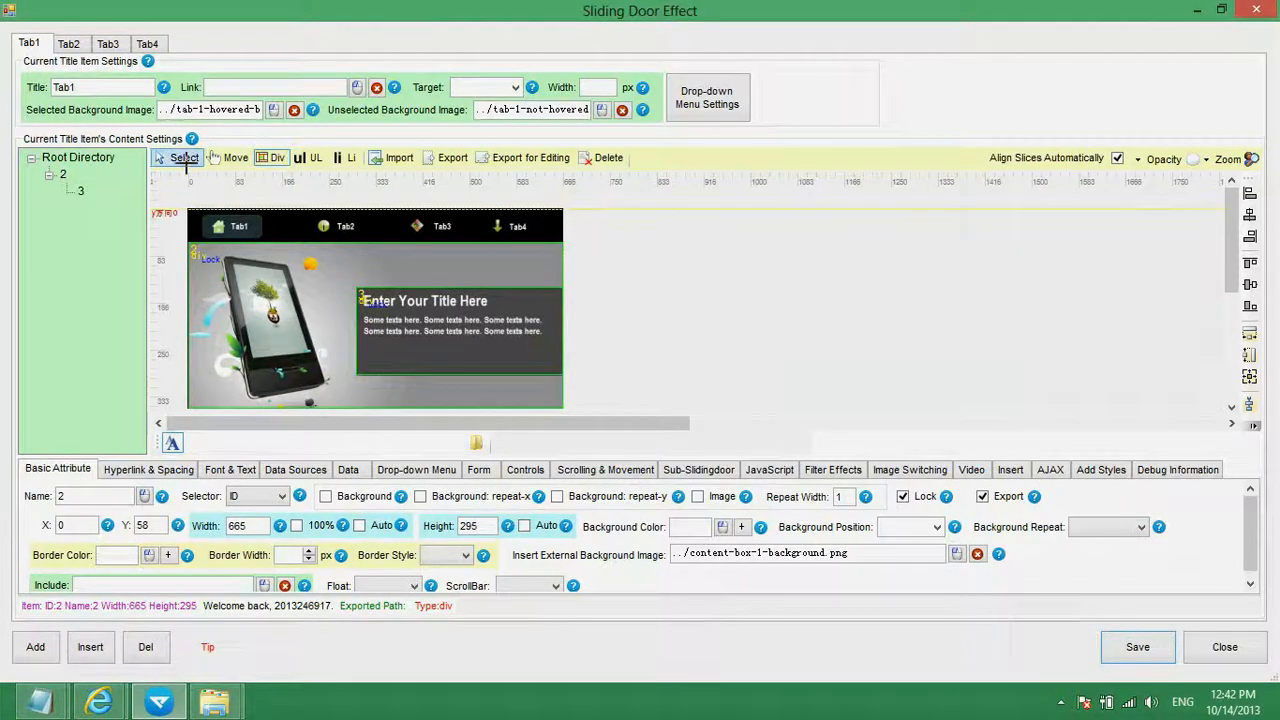
Set the text box slice's background color to #494848, sampled from the dark box in the design image.
left_click(386, 312)
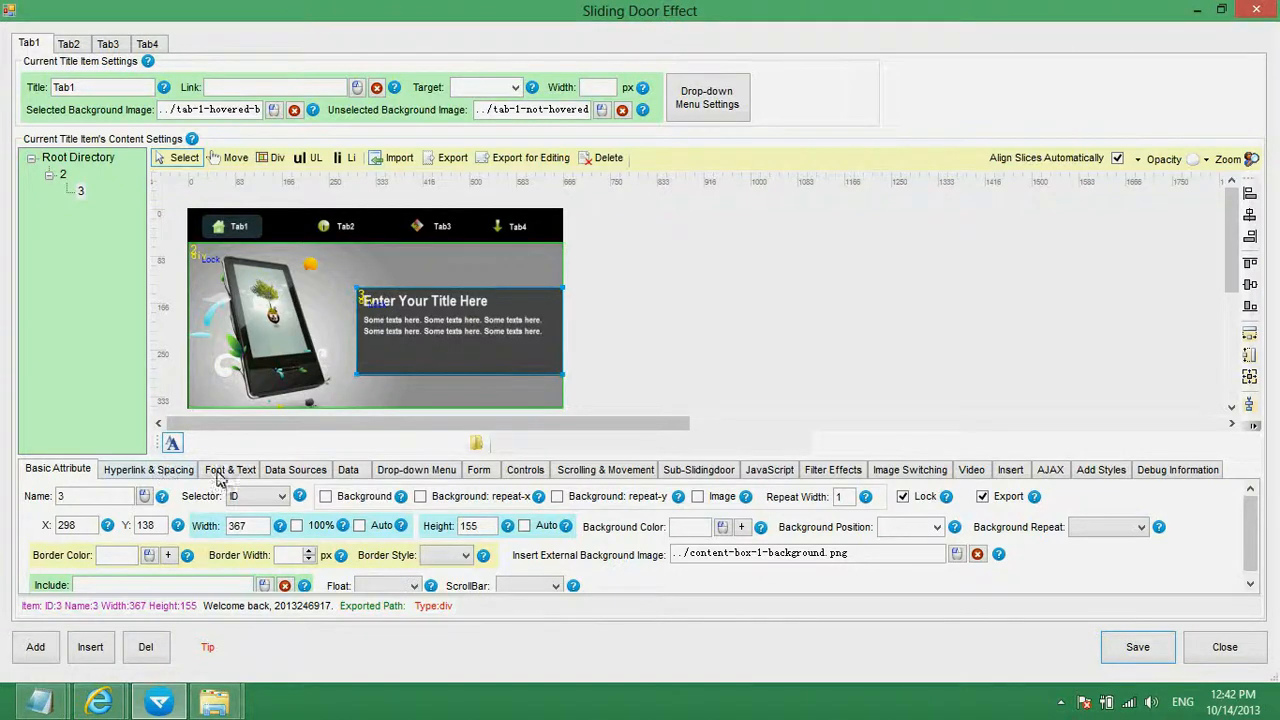
left_click(682, 529)
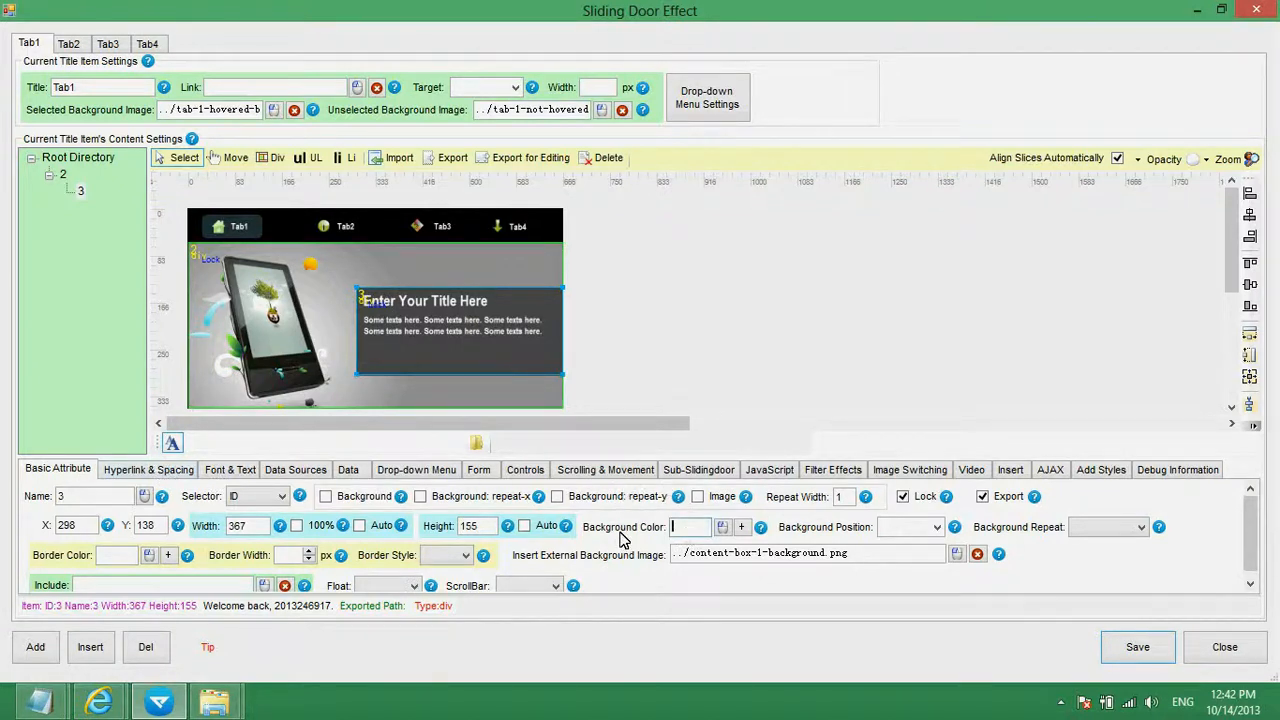
left_click(740, 528)
left_click(472, 356)
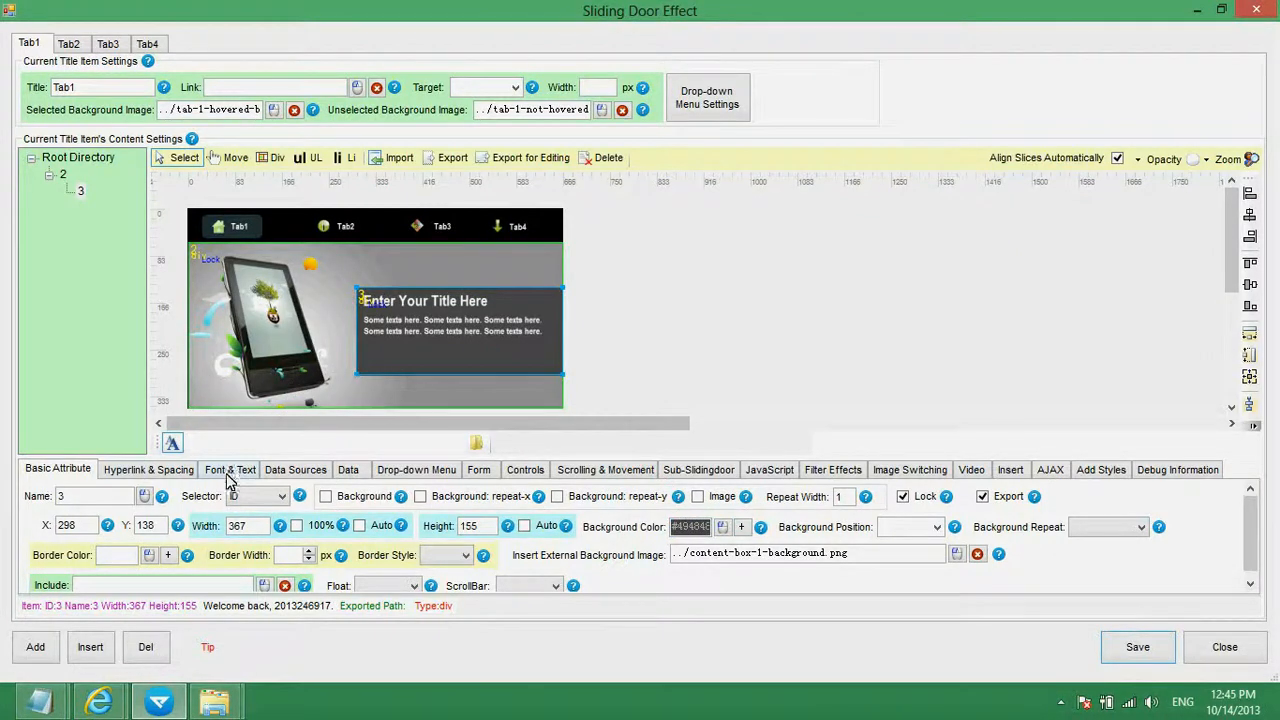
Paste the title and body text from texts.txt in Notepad into the HTML text of the text box slice in SliceMaker Deluxe.
left_click(229, 471)
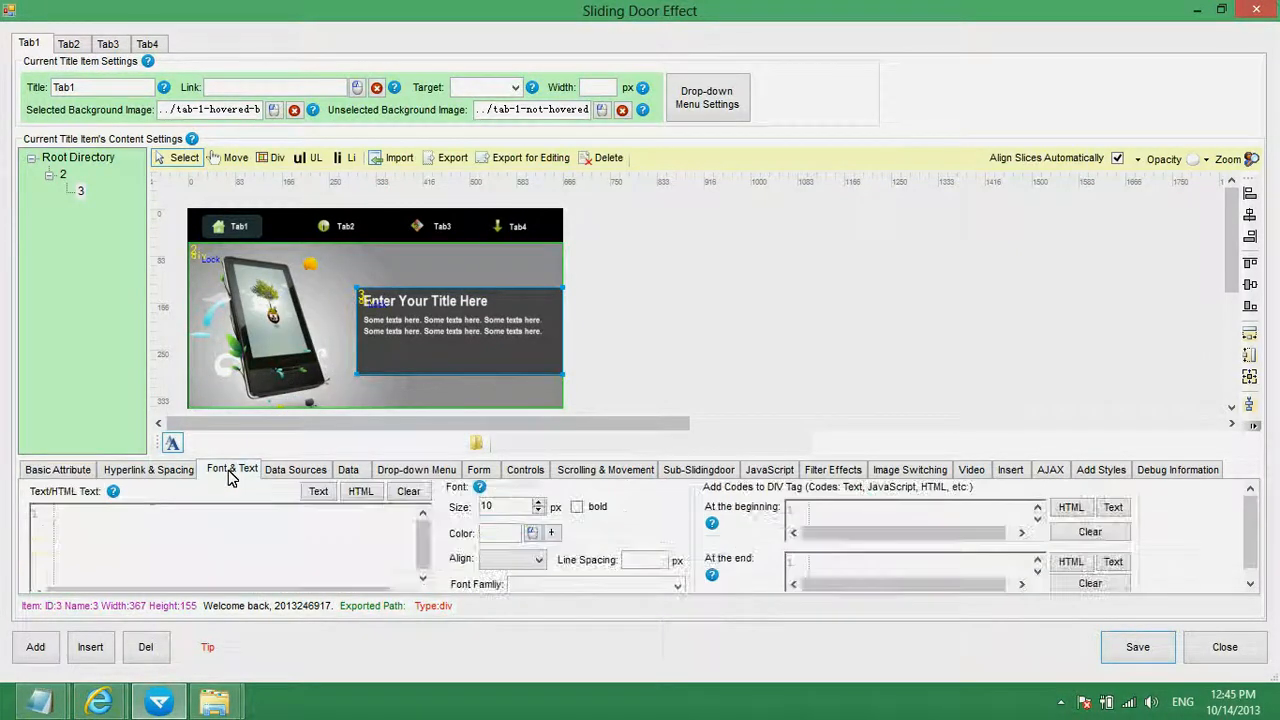
left_click(41, 704)
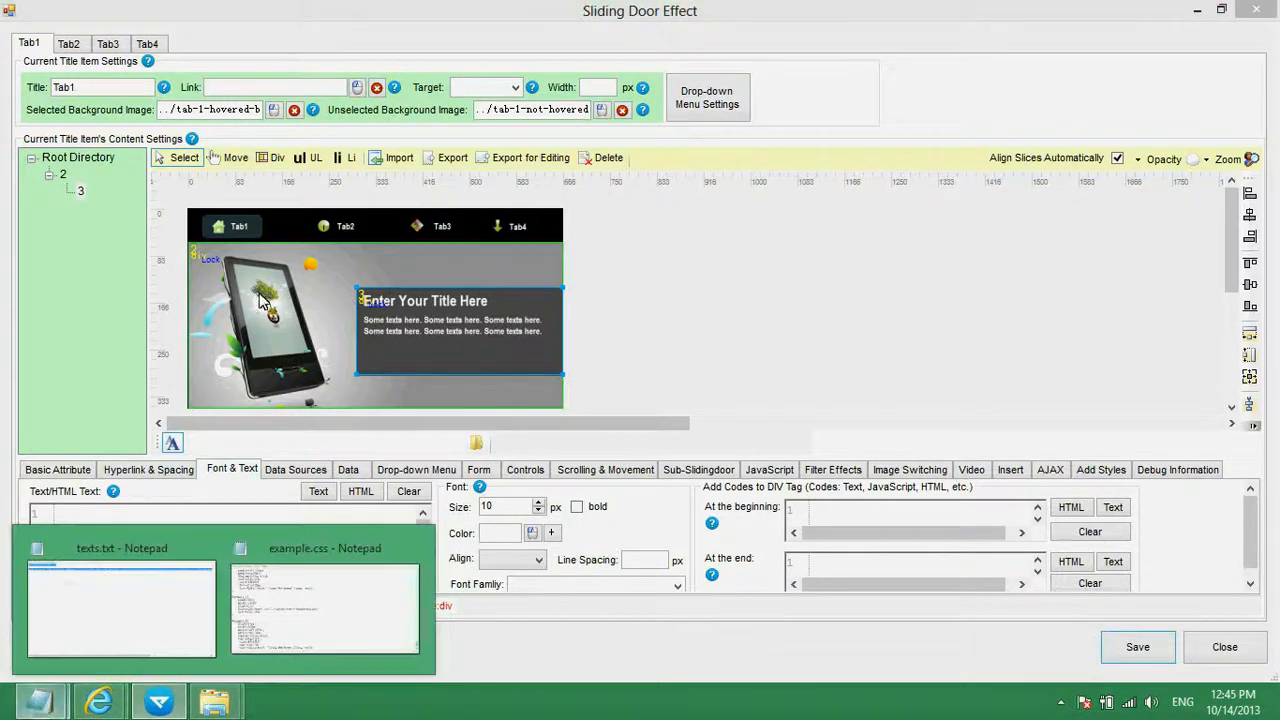
left_click(163, 600)
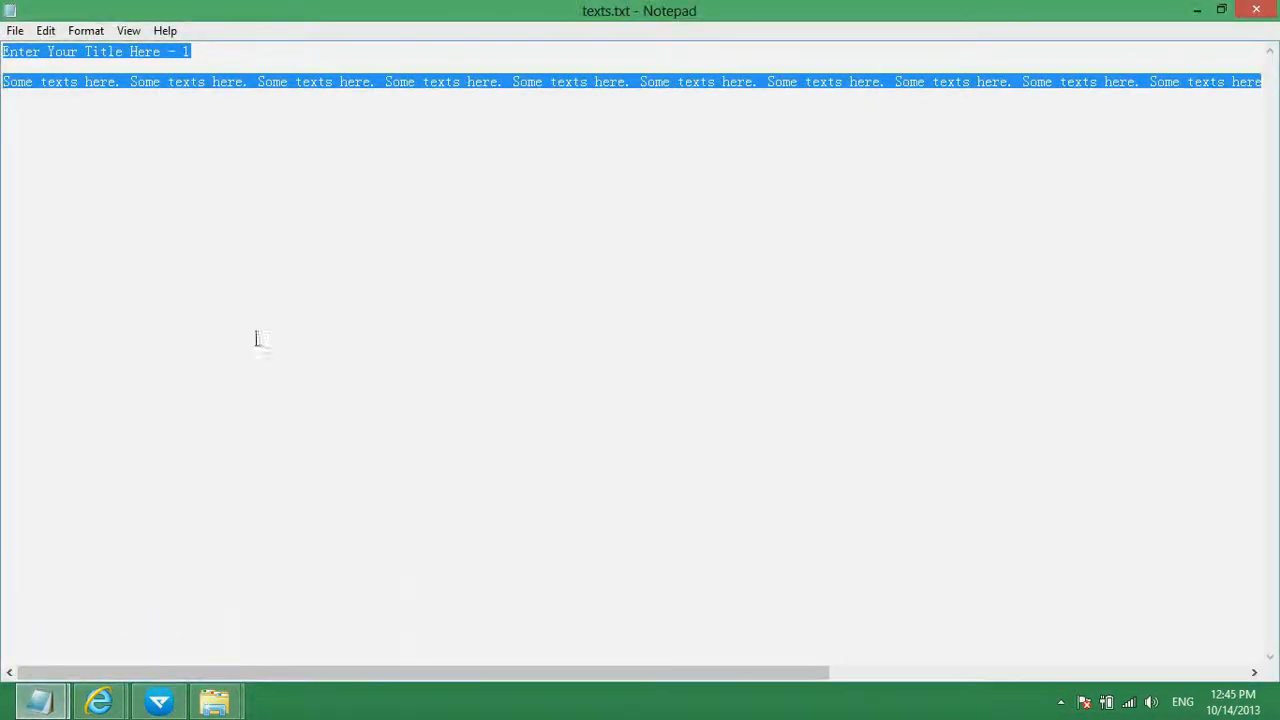
left_click(159, 704)
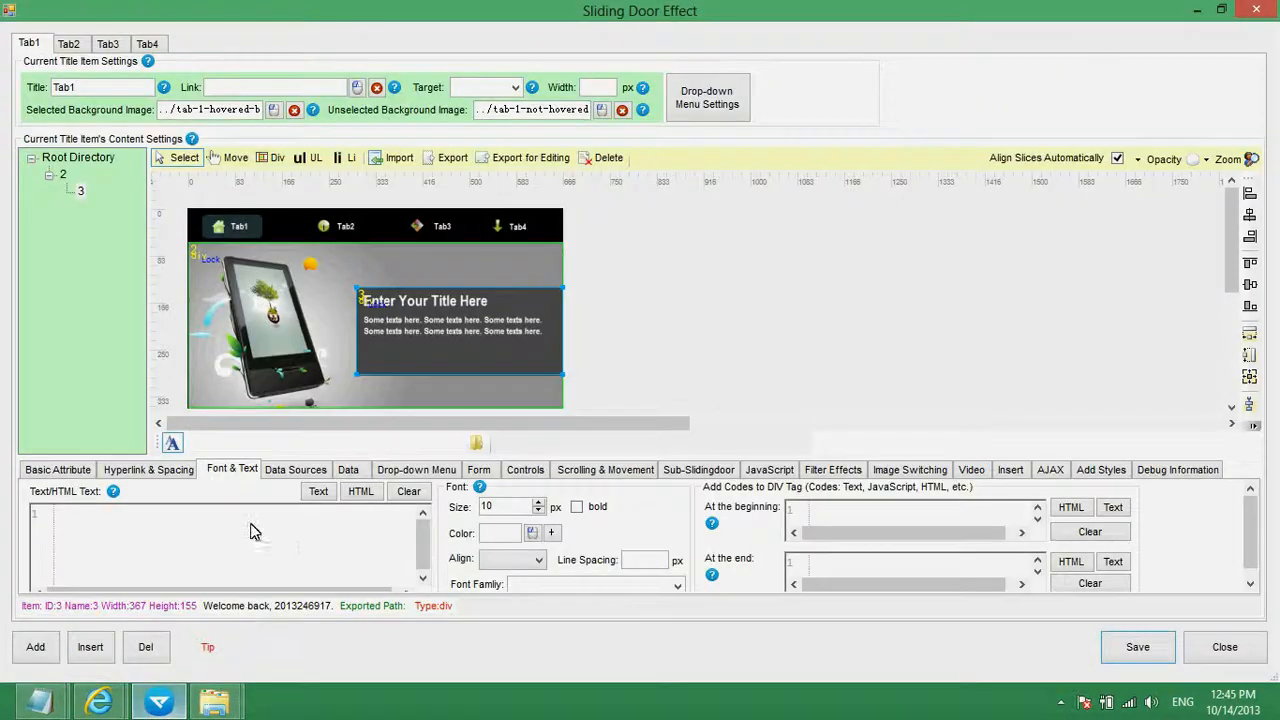
left_click(360, 491)
key("ctrl+v")
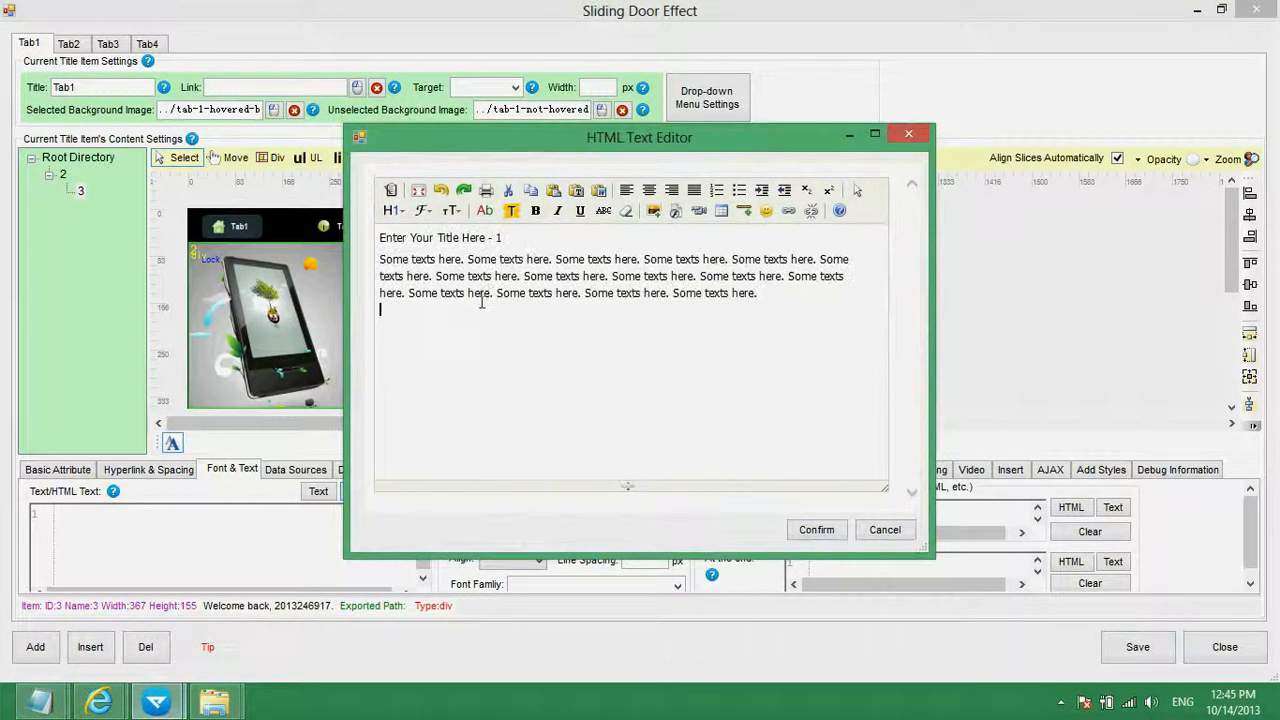
Format the line "Enter Your Title Here - 1" as Heading 3 and apply the HTML text to the text box slice.
left_click_drag(510, 232, 390, 244)
left_click(394, 210)
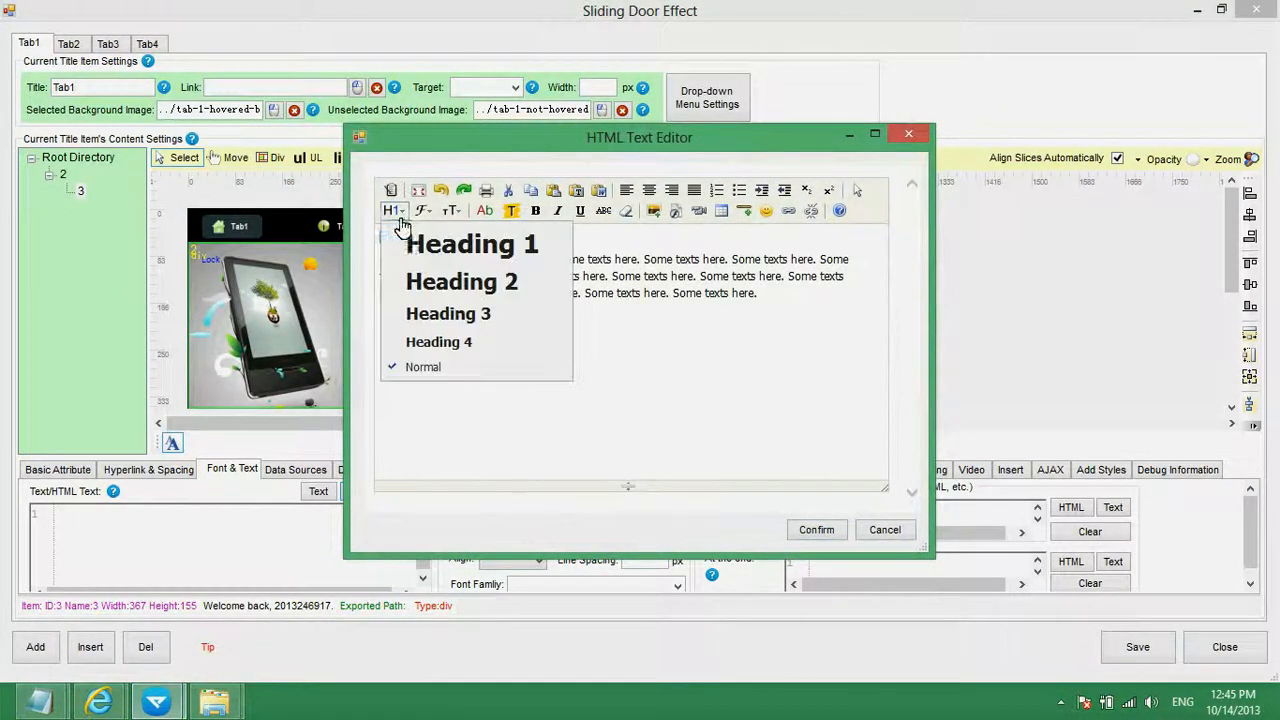
left_click(410, 311)
left_click(813, 530)
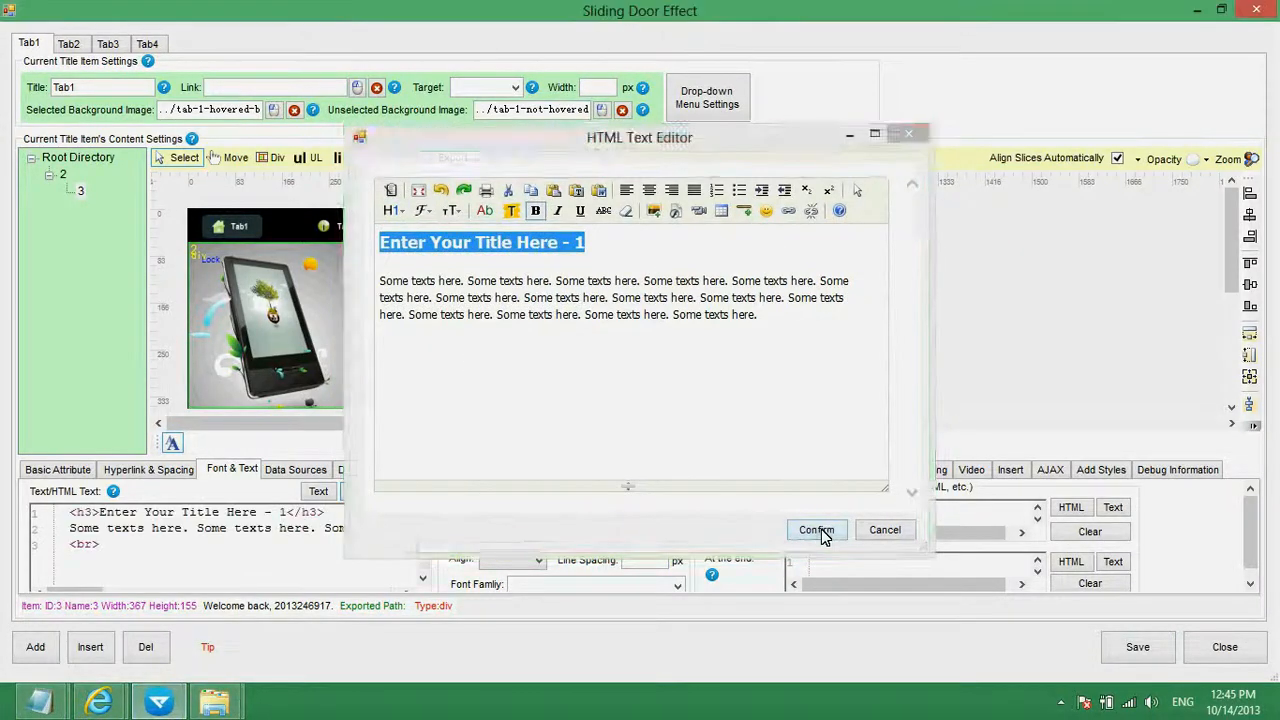
Set the text box slice's font to 13 px, color #ffffff, with the Arial, 'Times New Roman', Times font family.
left_click_drag(516, 509, 399, 519)
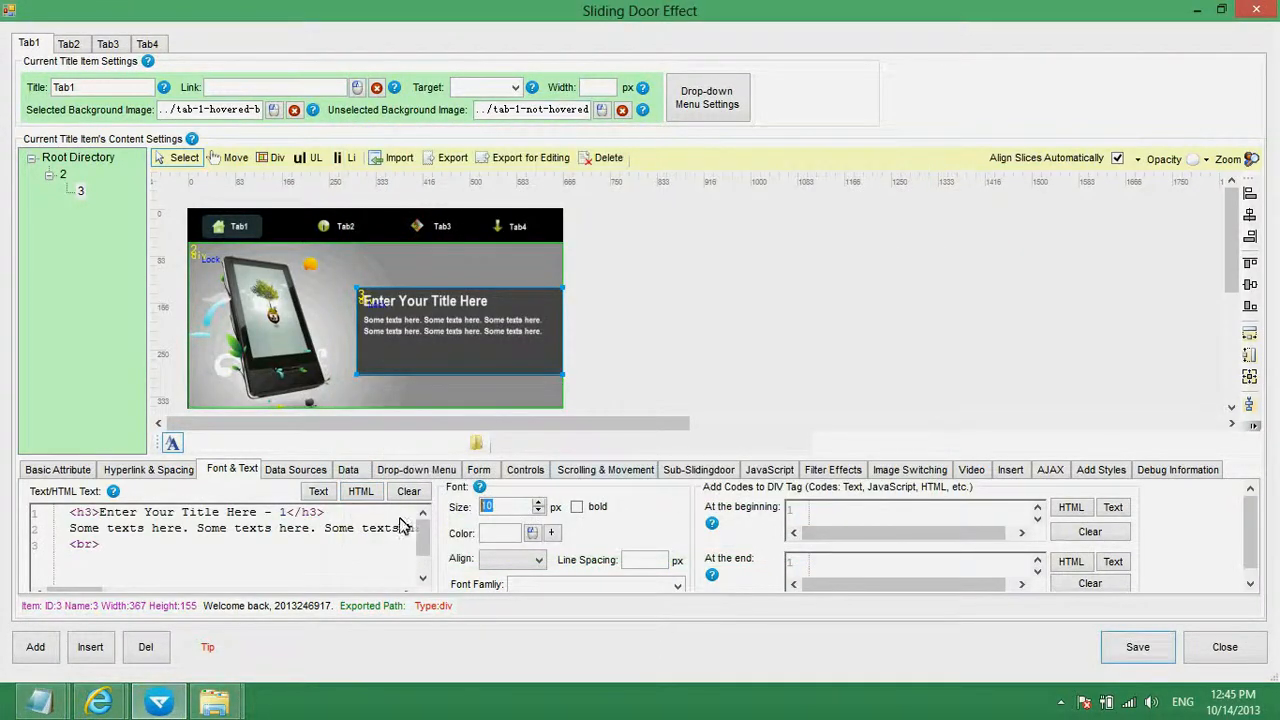
type("13")
left_click(530, 532)
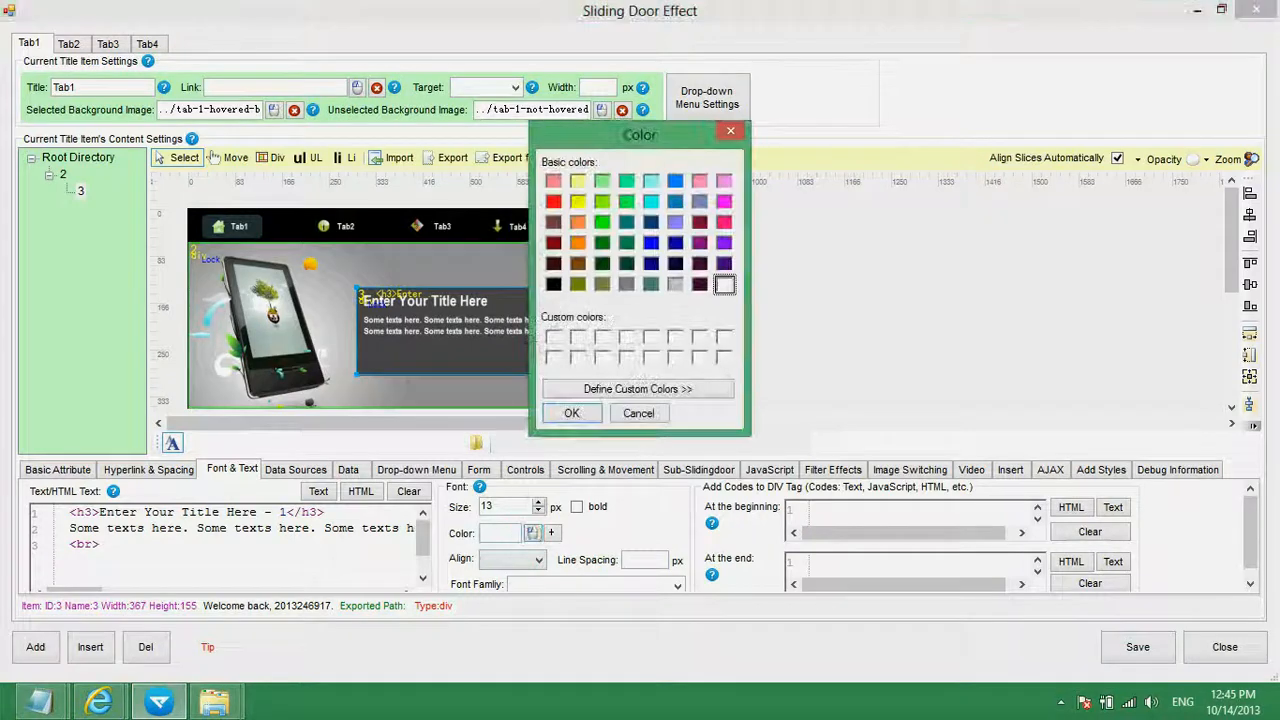
left_click(553, 337)
left_click(569, 413)
left_click(677, 584)
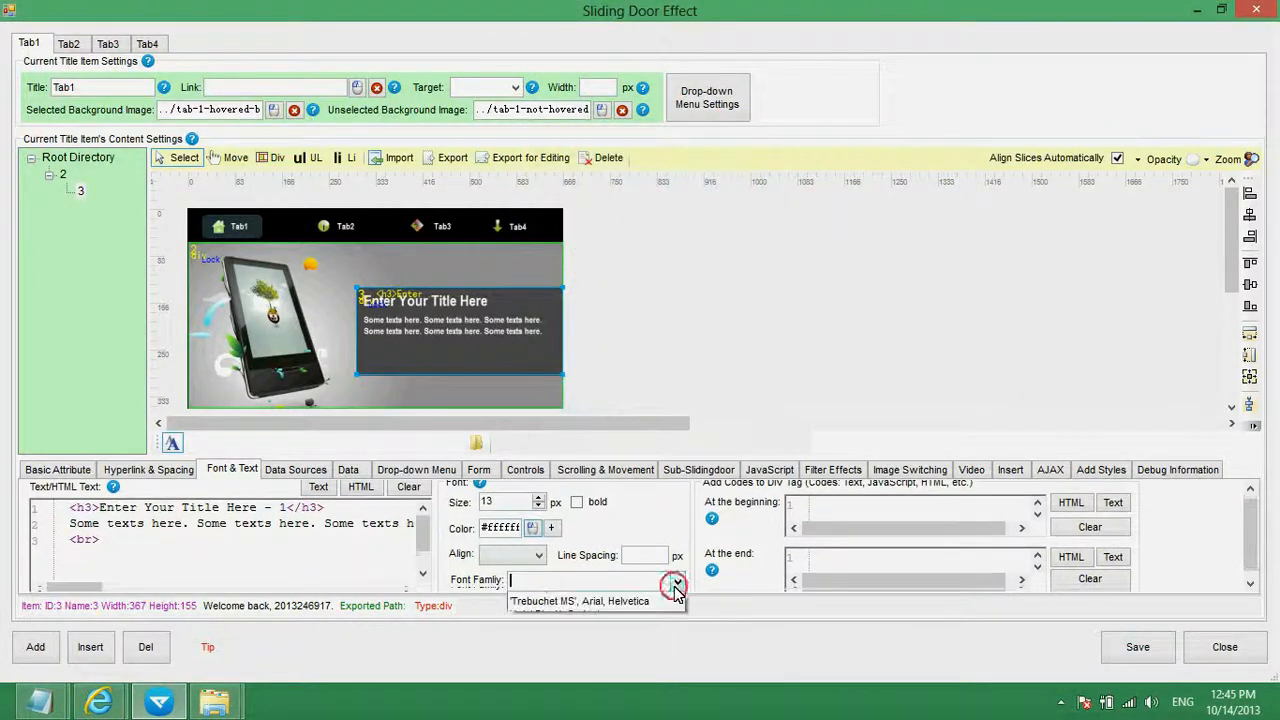
left_click(604, 639)
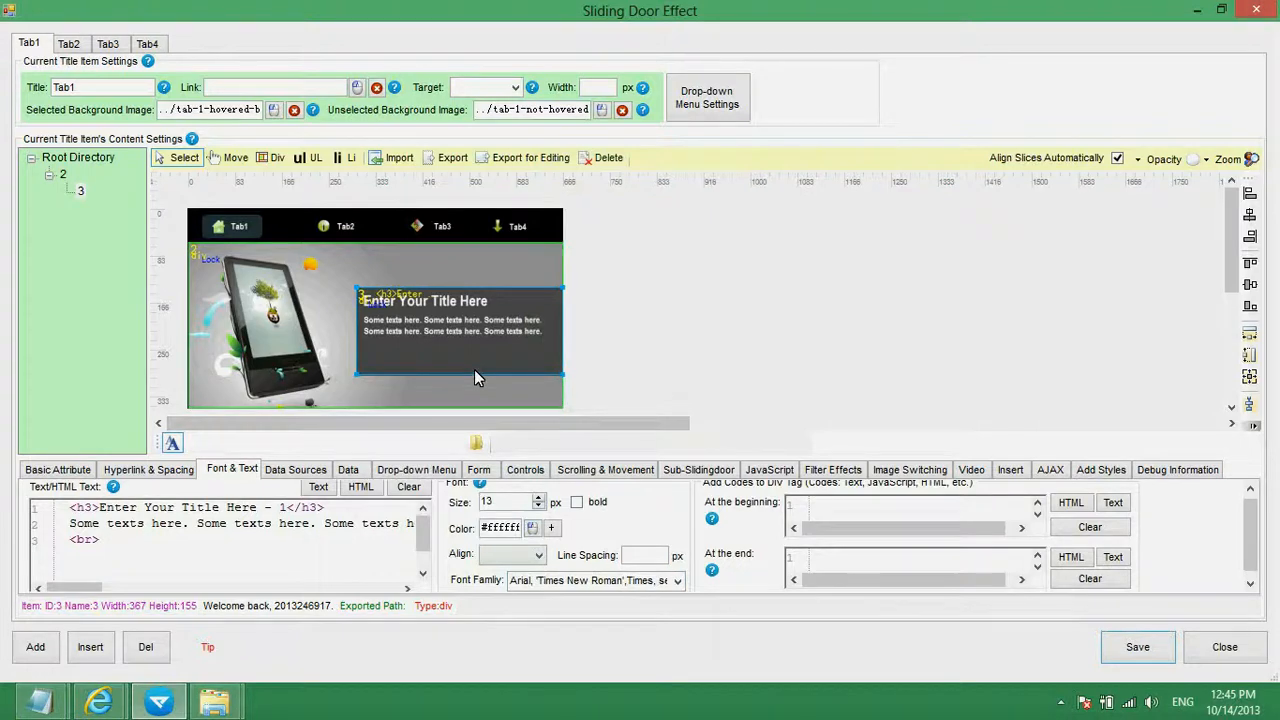
Set the text box slice's left and top padding to 4 px each.
left_click(122, 469)
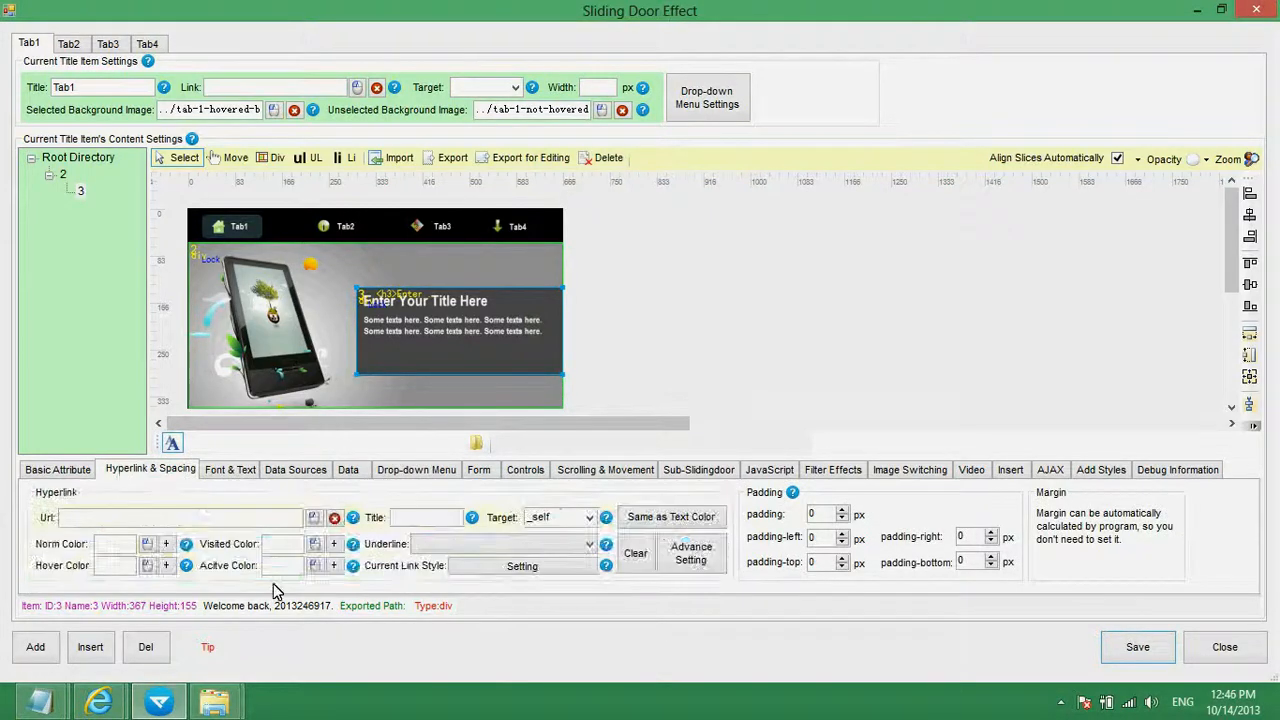
double_click(816, 540)
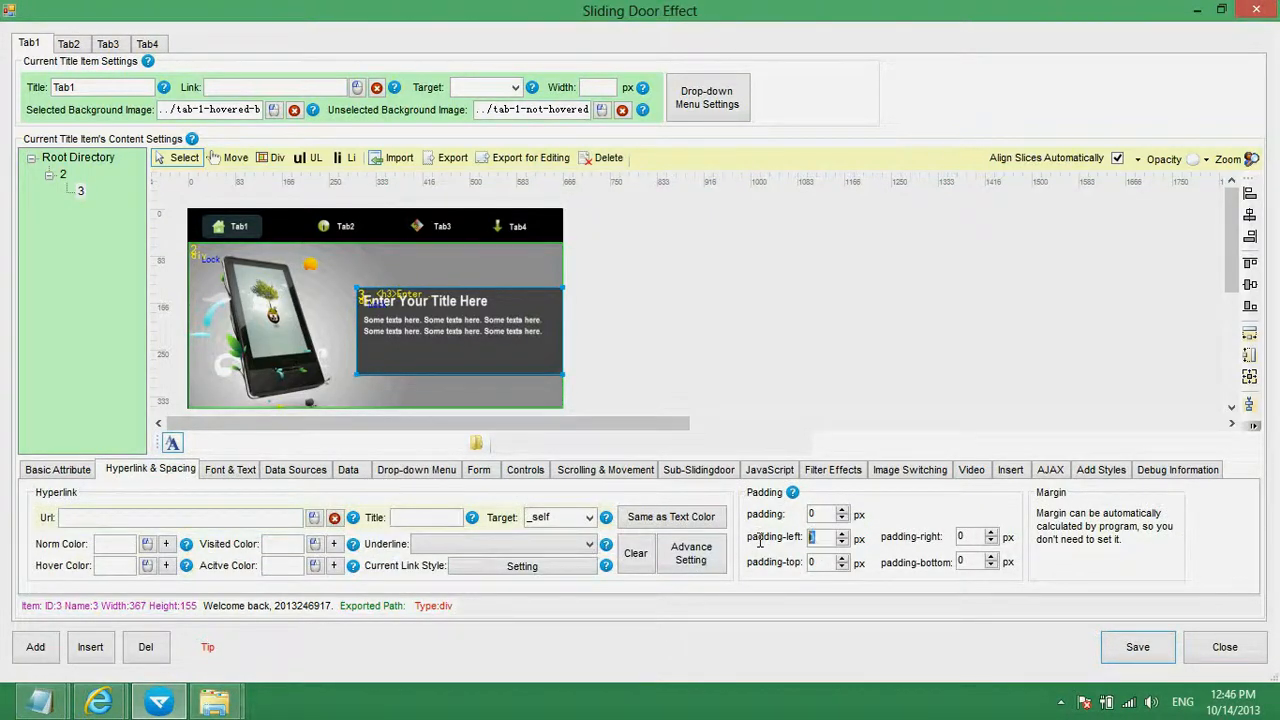
double_click(814, 562)
Select both the content slice and the text box slice in Tab1 and copy them together.
left_click(68, 44)
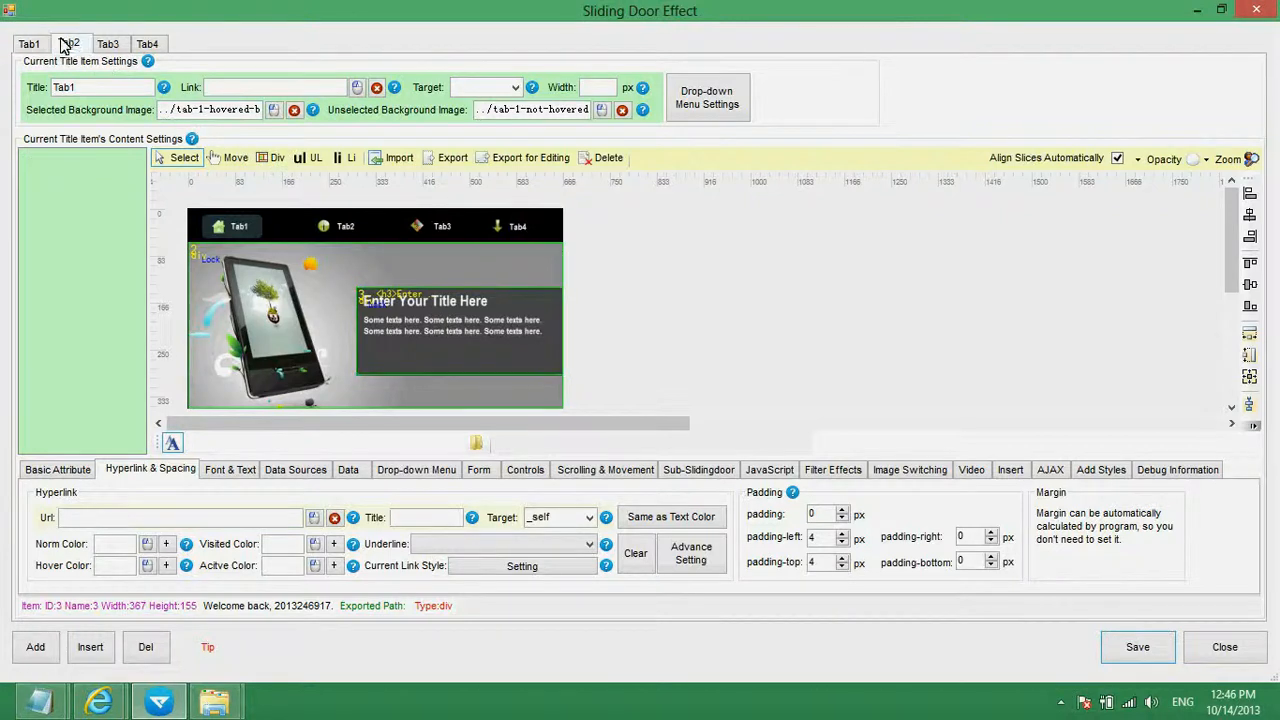
left_click(149, 44)
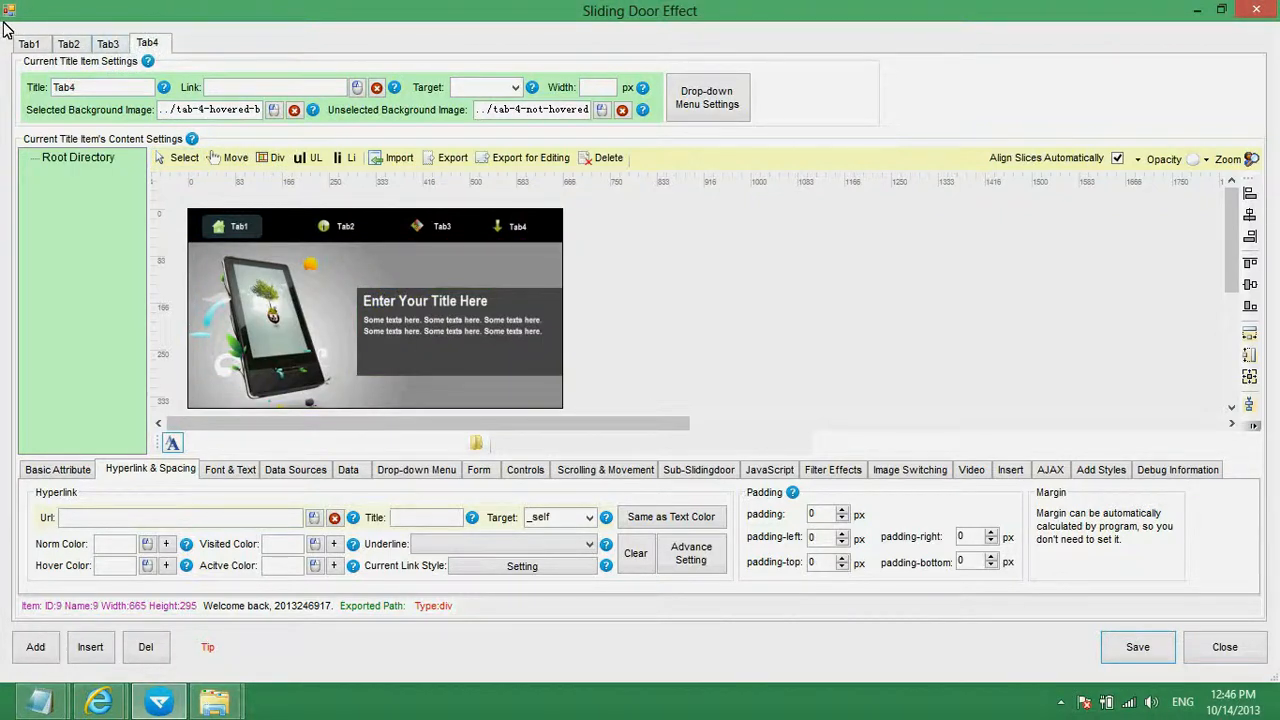
left_click(24, 46)
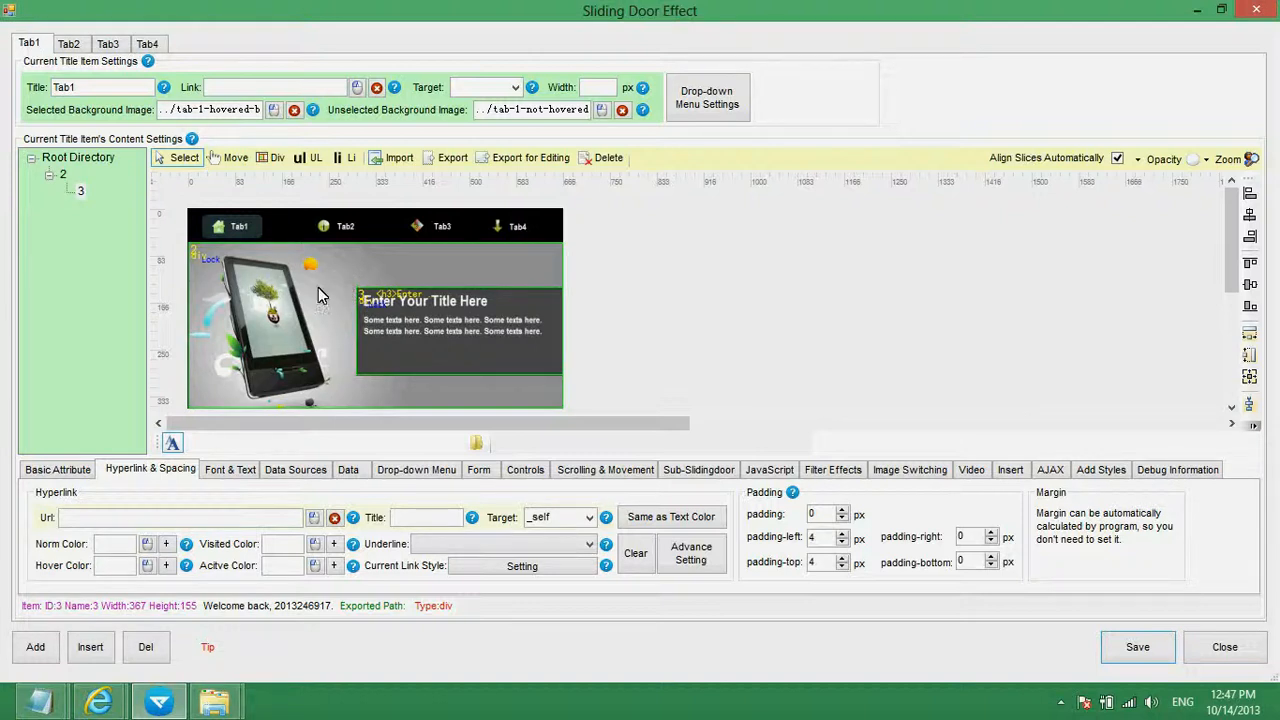
left_click(238, 278, "shift")
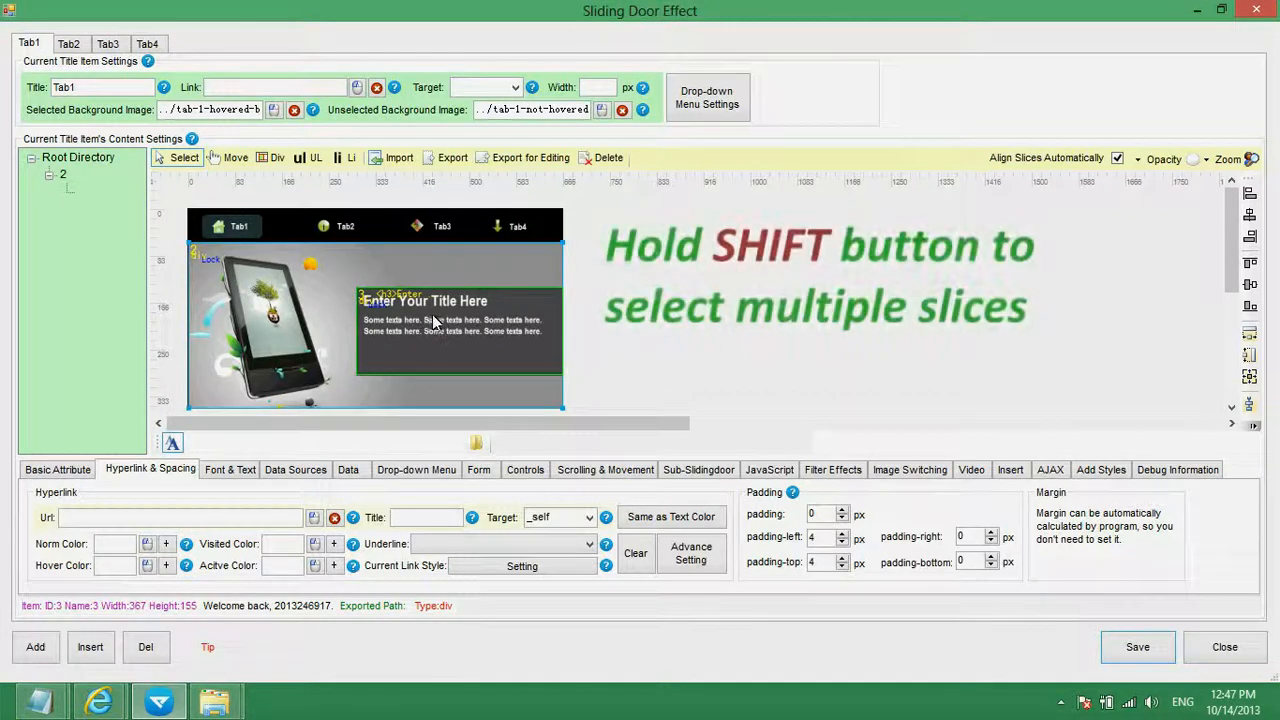
right_click(263, 272)
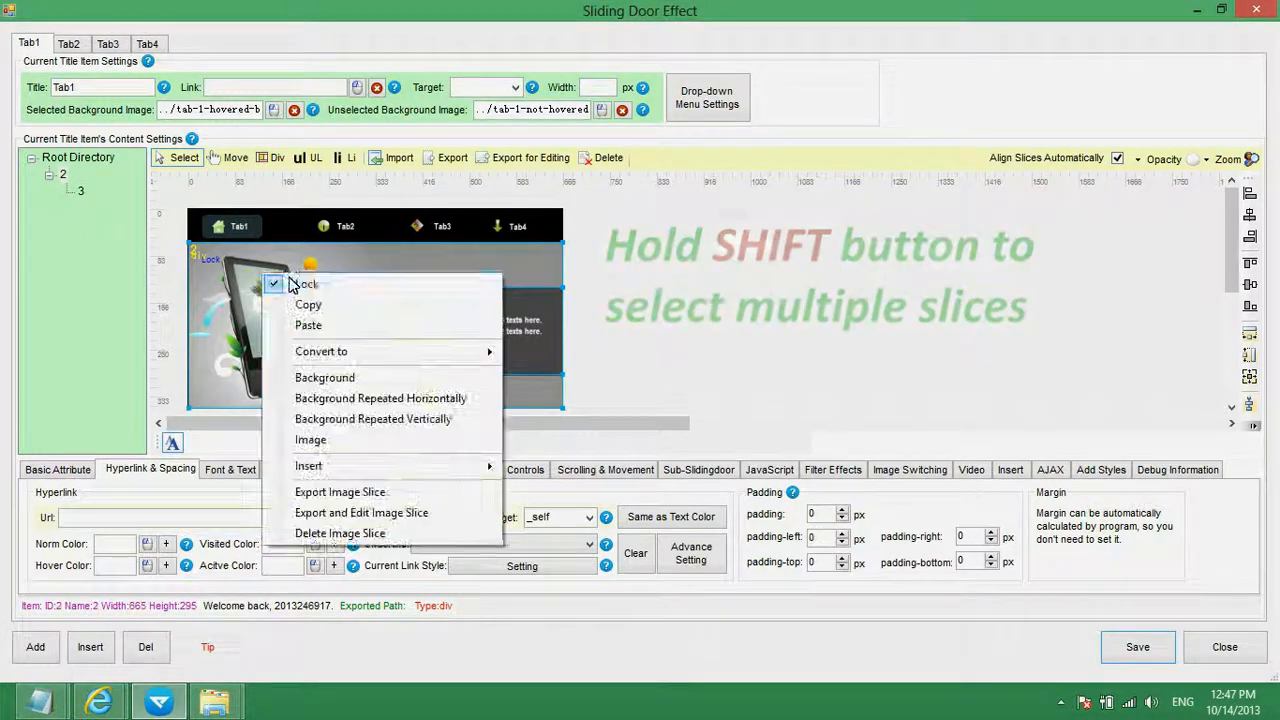
left_click(323, 306)
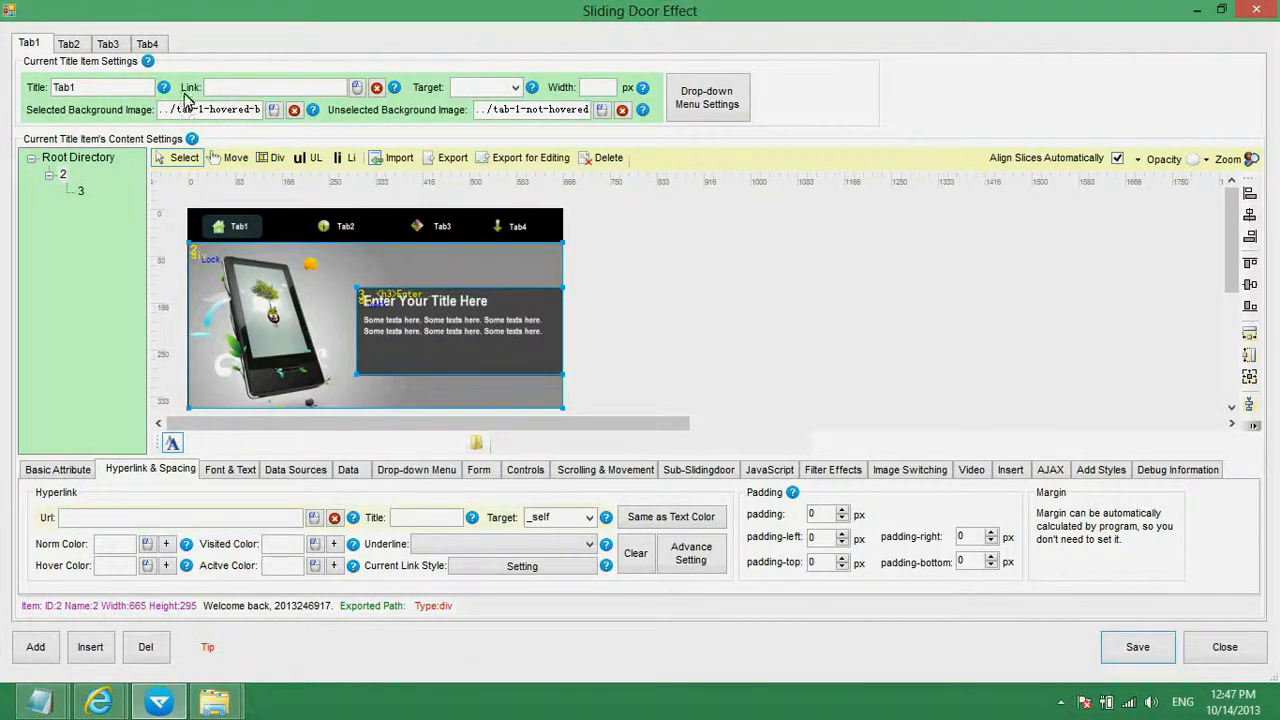
Paste the copied slices into Tab2 with auto-generated names and the same position as the originals.
left_click(70, 44)
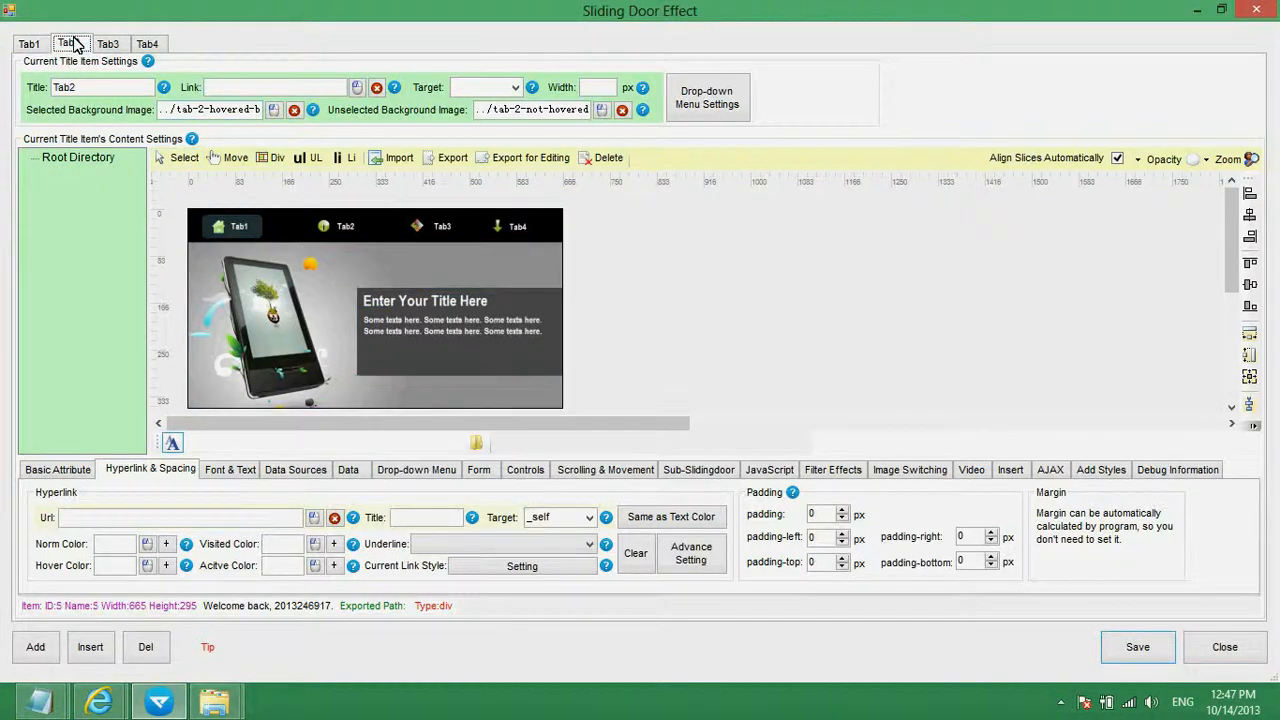
right_click(227, 247)
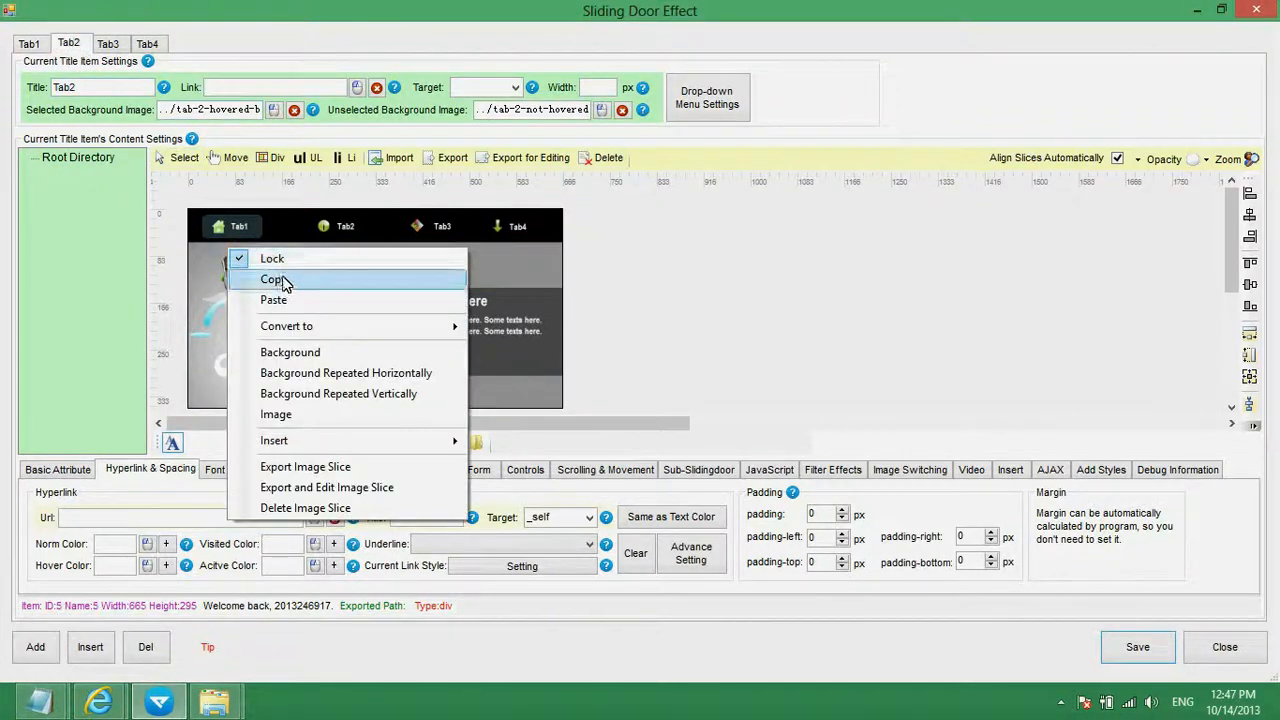
left_click(285, 297)
left_click(494, 298)
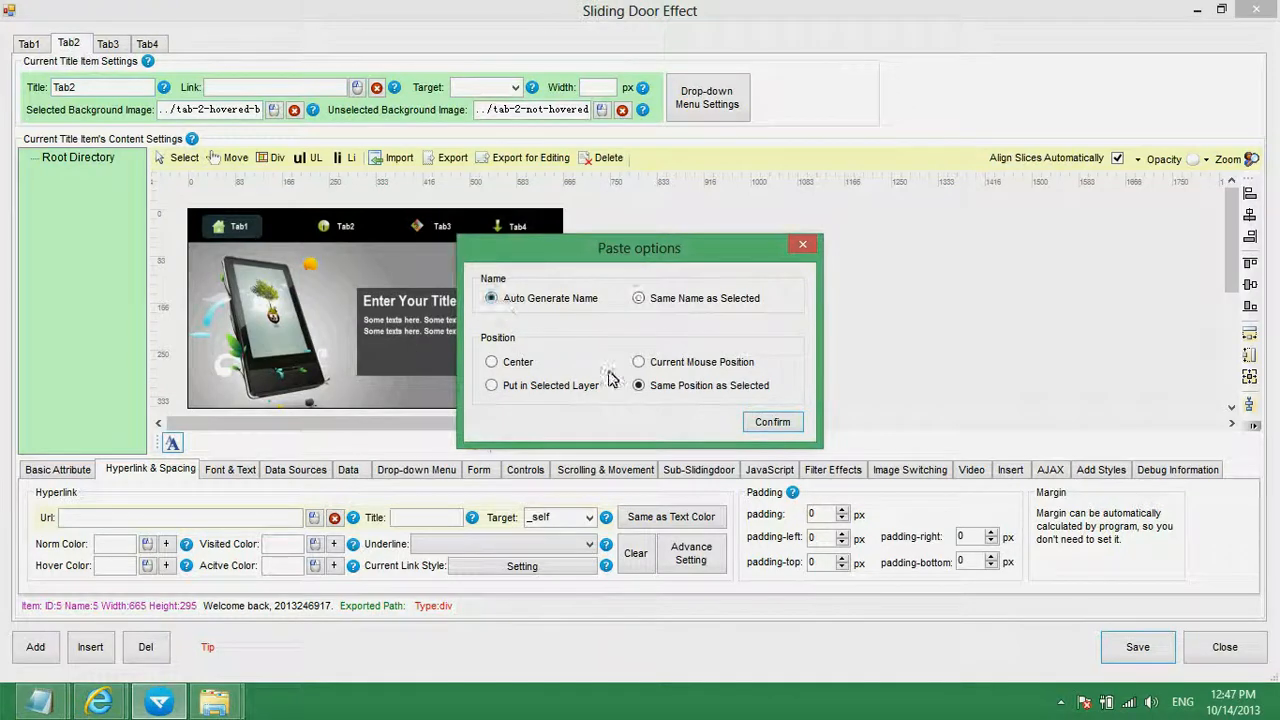
left_click(771, 422)
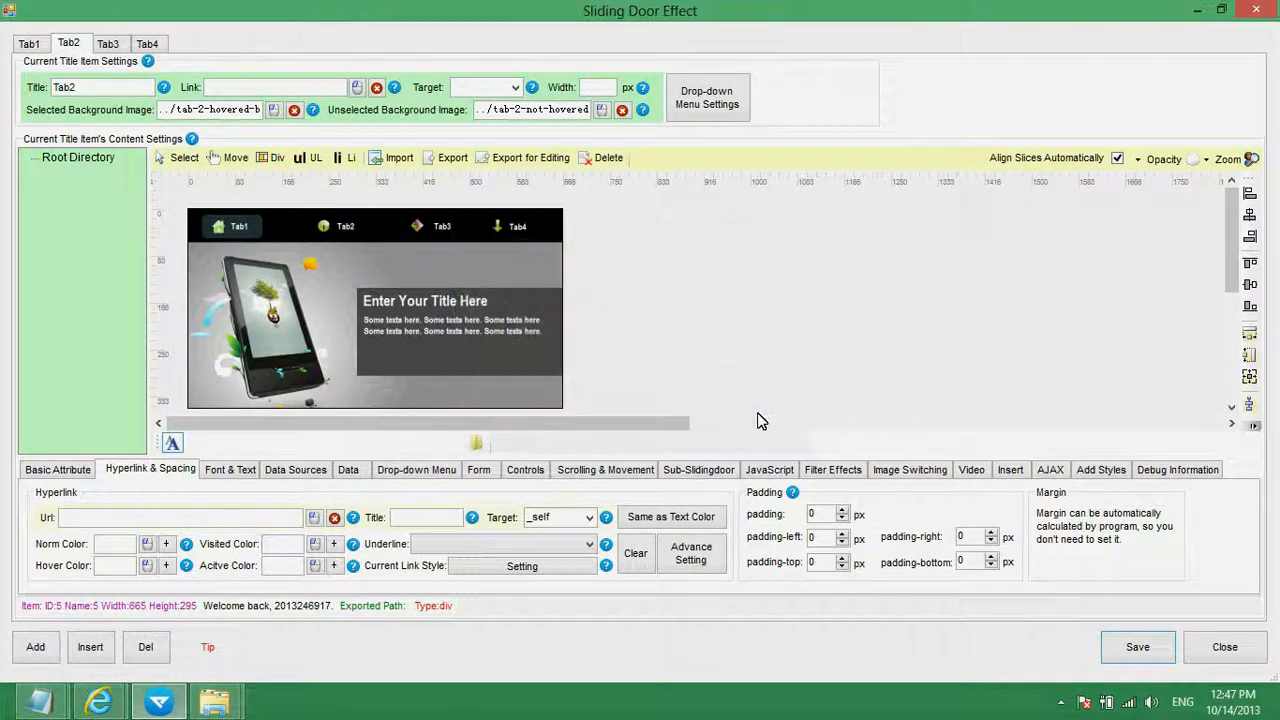
Paste the copied slices into Tab3 with auto-generated names and the same position as the originals.
left_click(117, 45)
right_click(235, 253)
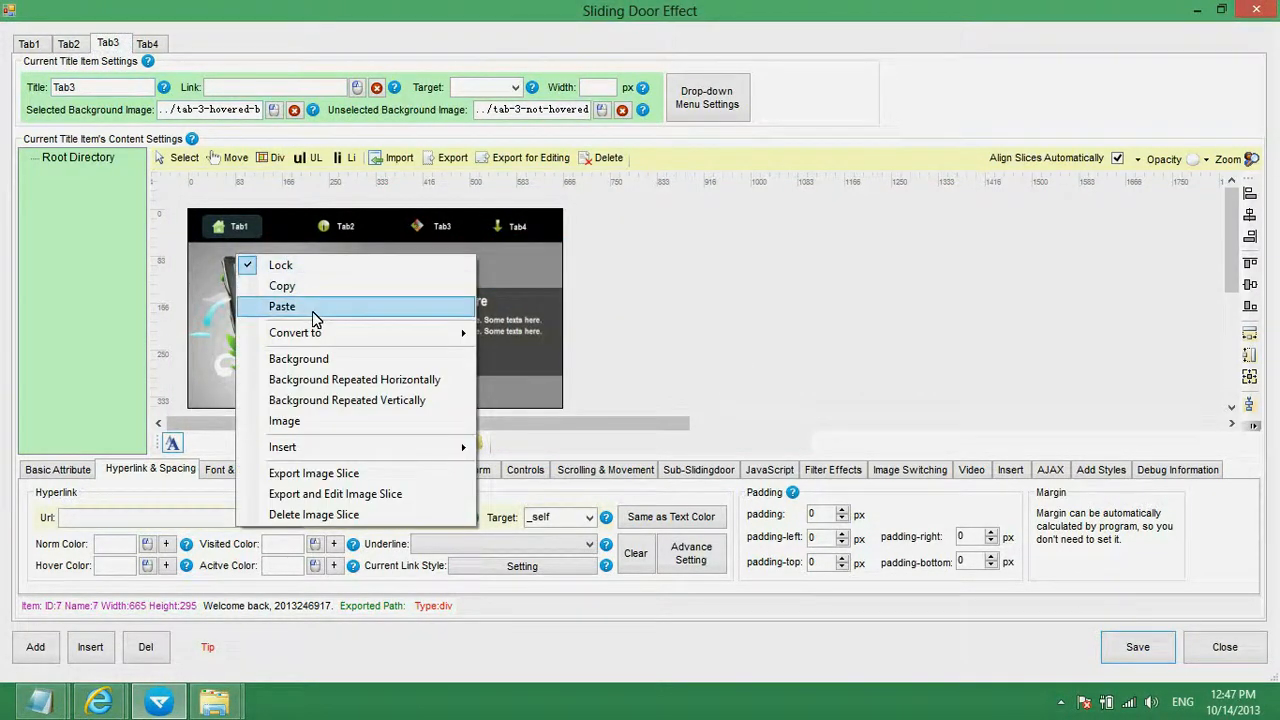
left_click(312, 311)
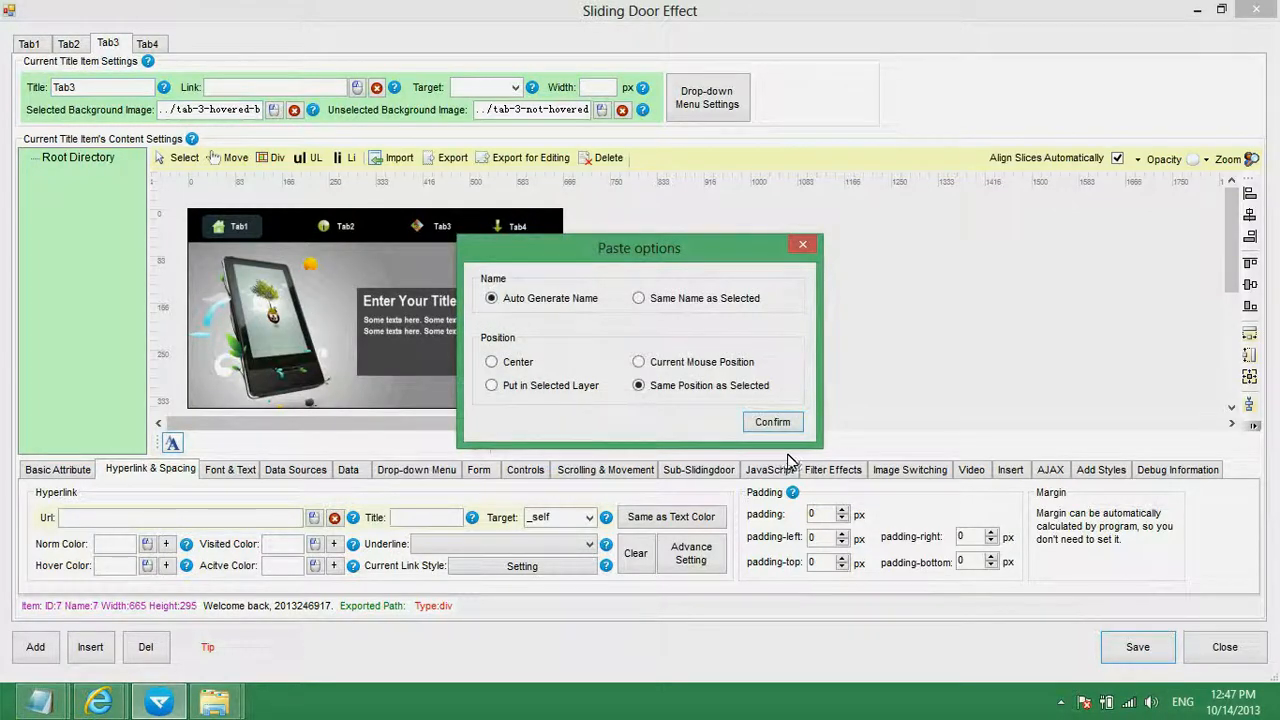
left_click(772, 422)
Paste the copied slices into Tab4 with auto-generated names and the same position as the originals.
left_click(148, 44)
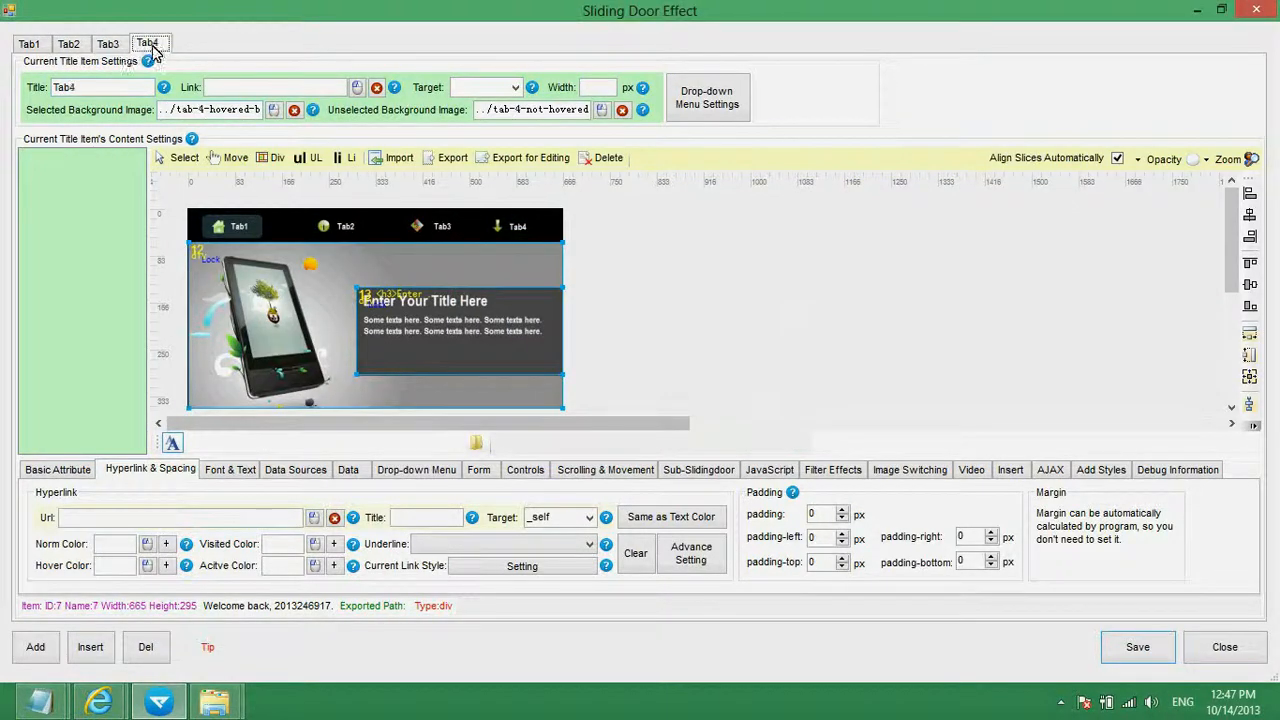
right_click(244, 248)
left_click(314, 303)
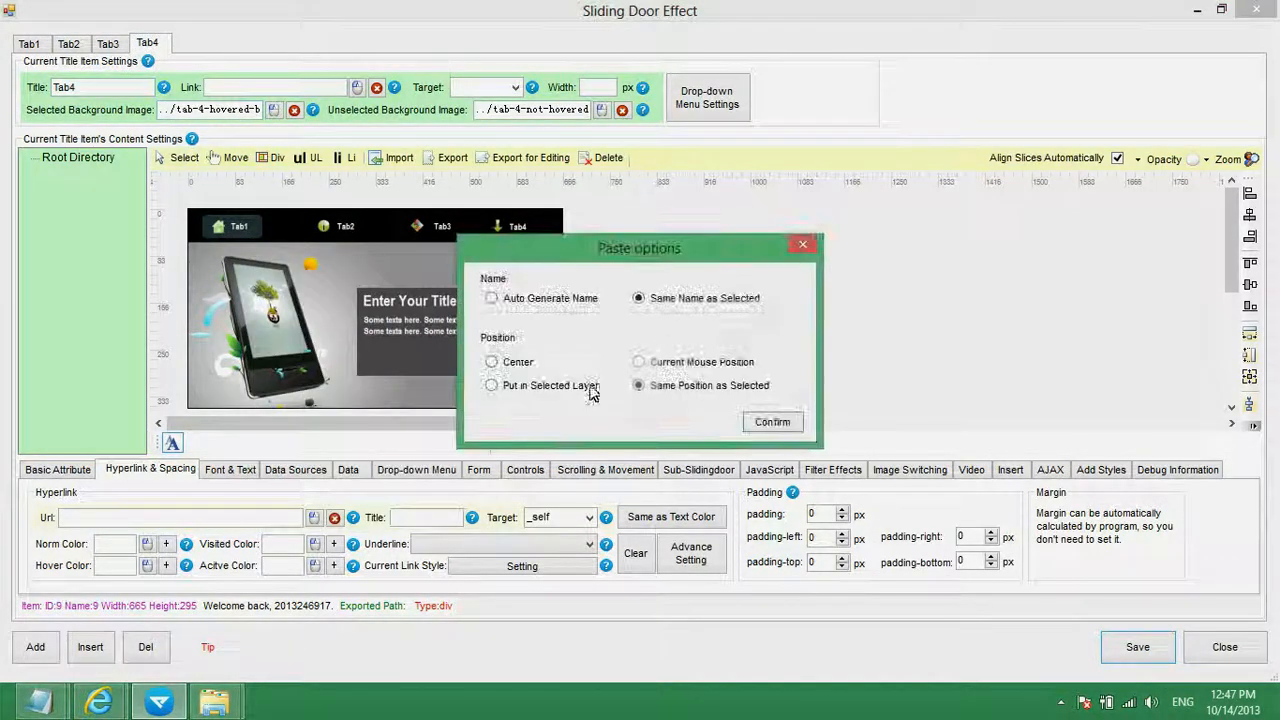
left_click(491, 298)
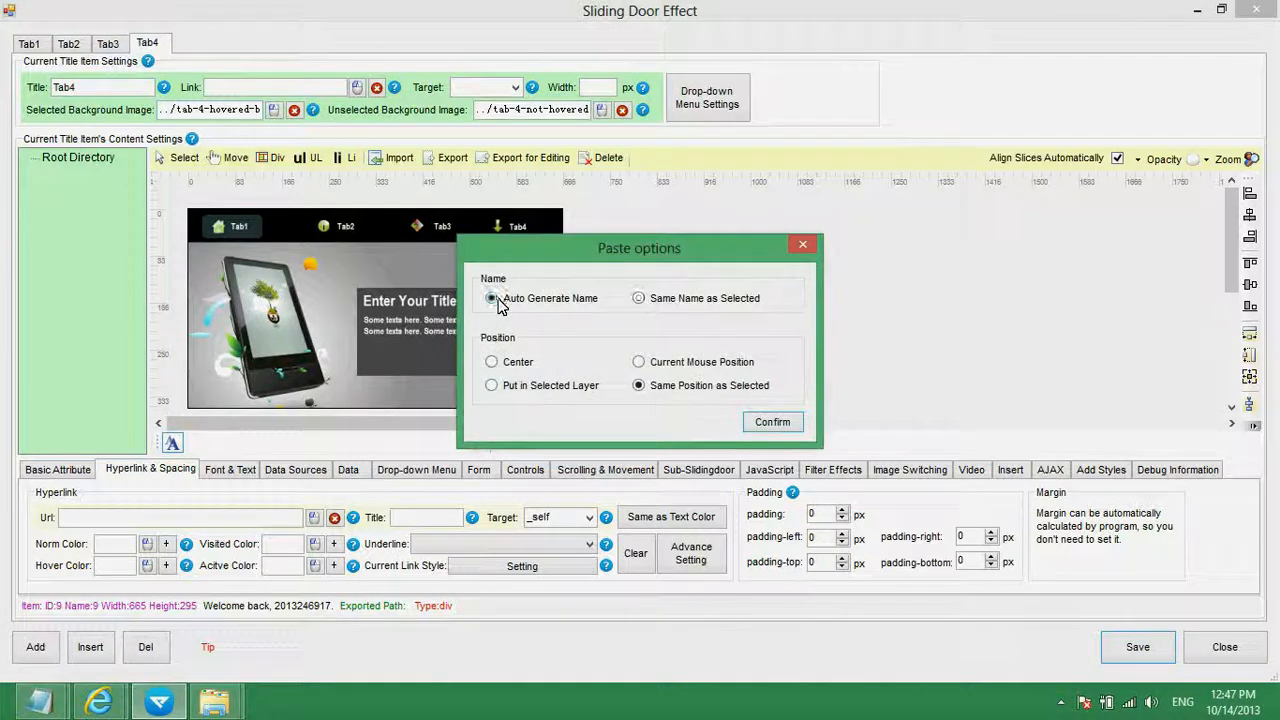
left_click(772, 422)
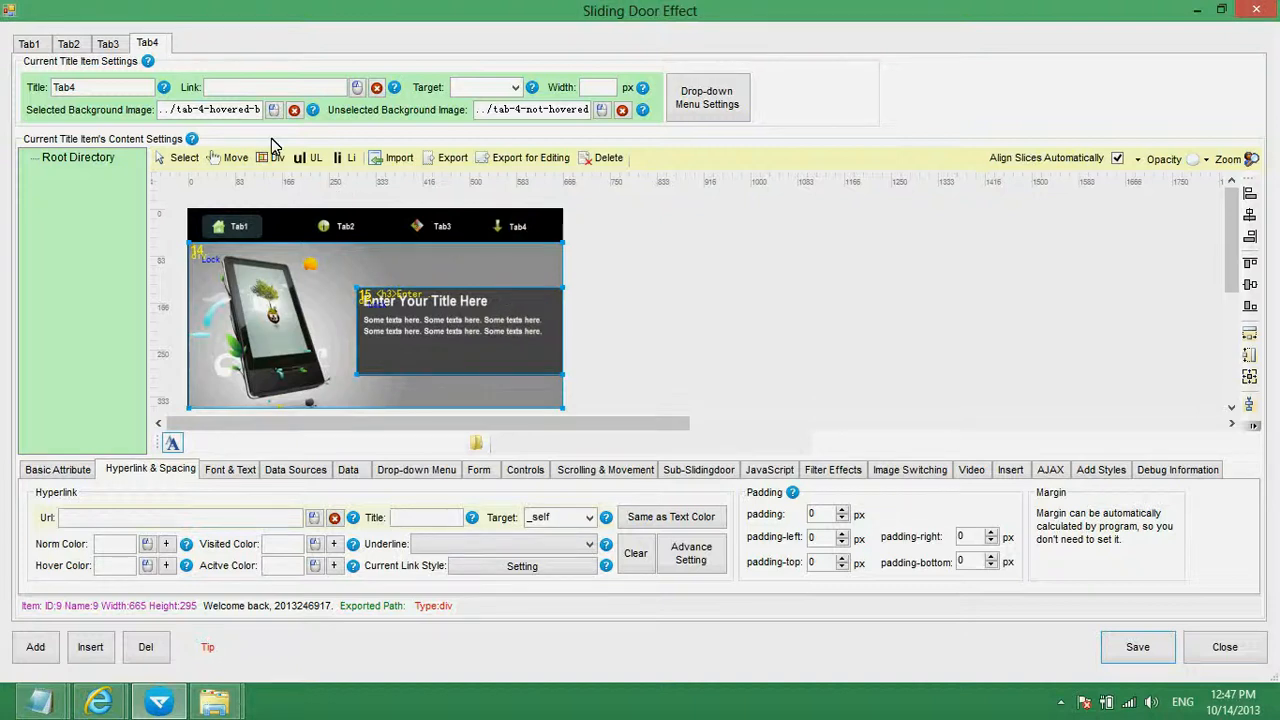
Change the heading in Tab2's text box slice to "Enter Your Title Here - 2".
left_click(88, 45)
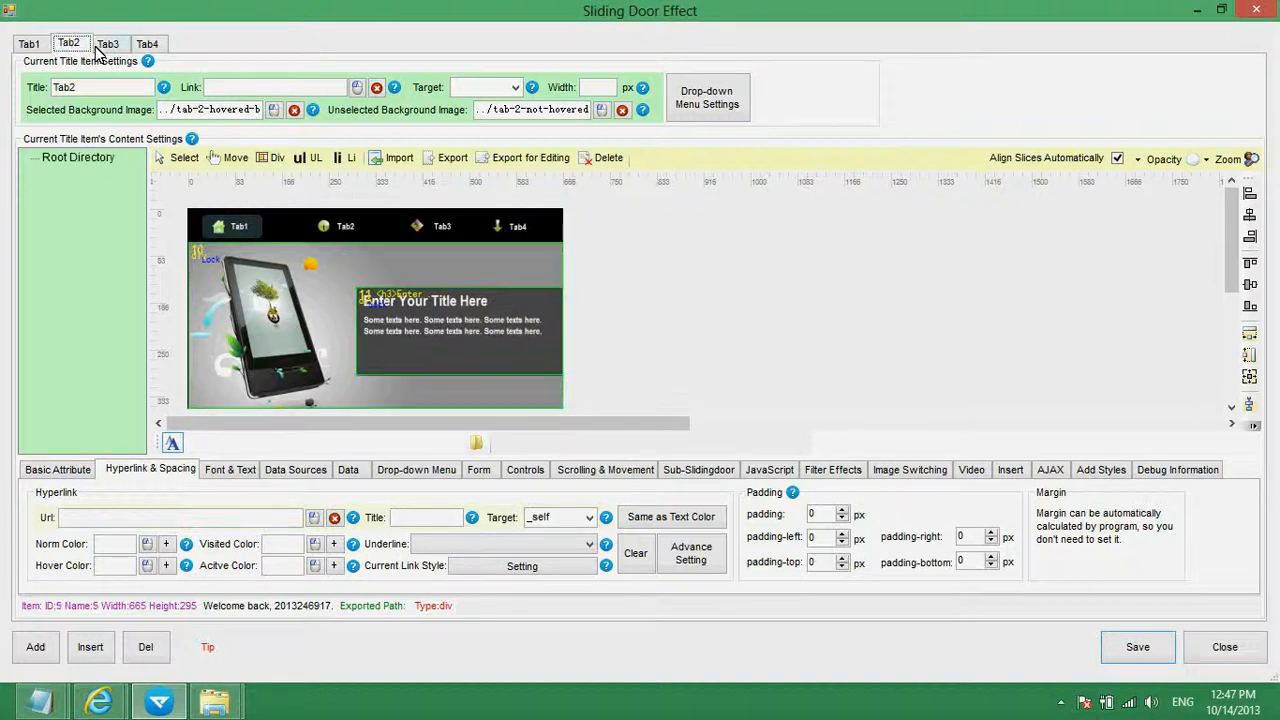
left_click(148, 46)
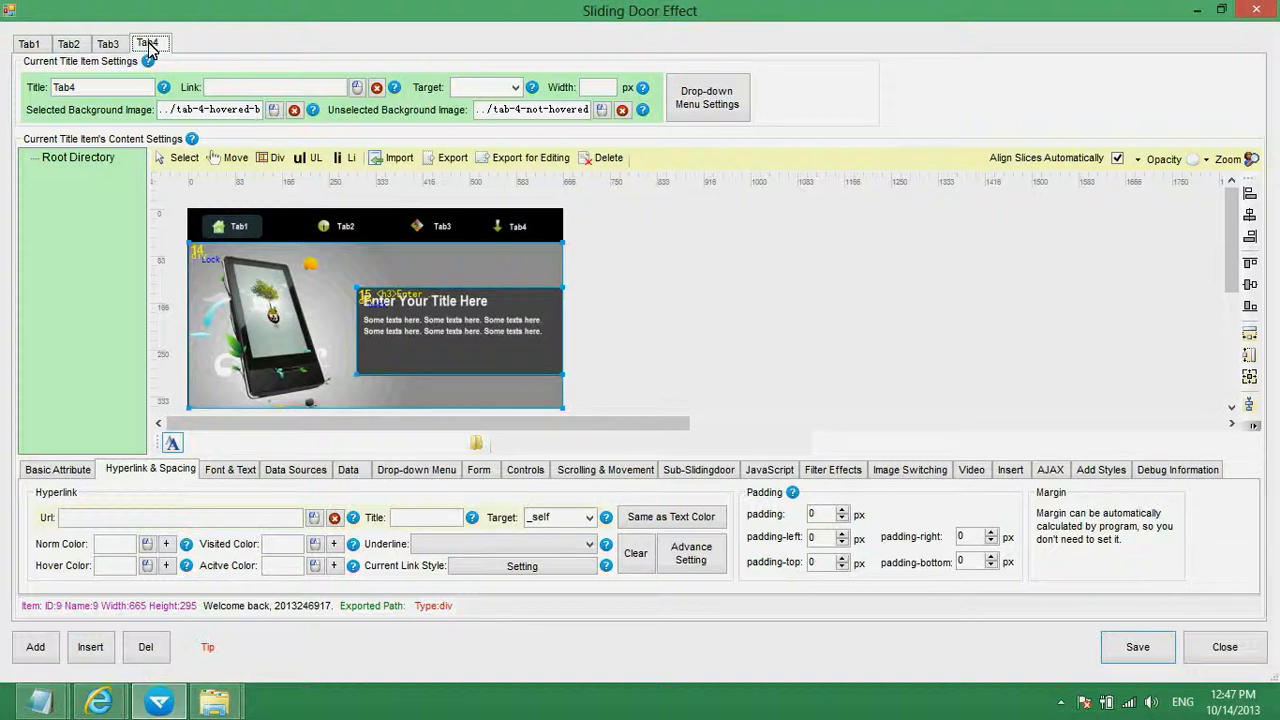
left_click(67, 46)
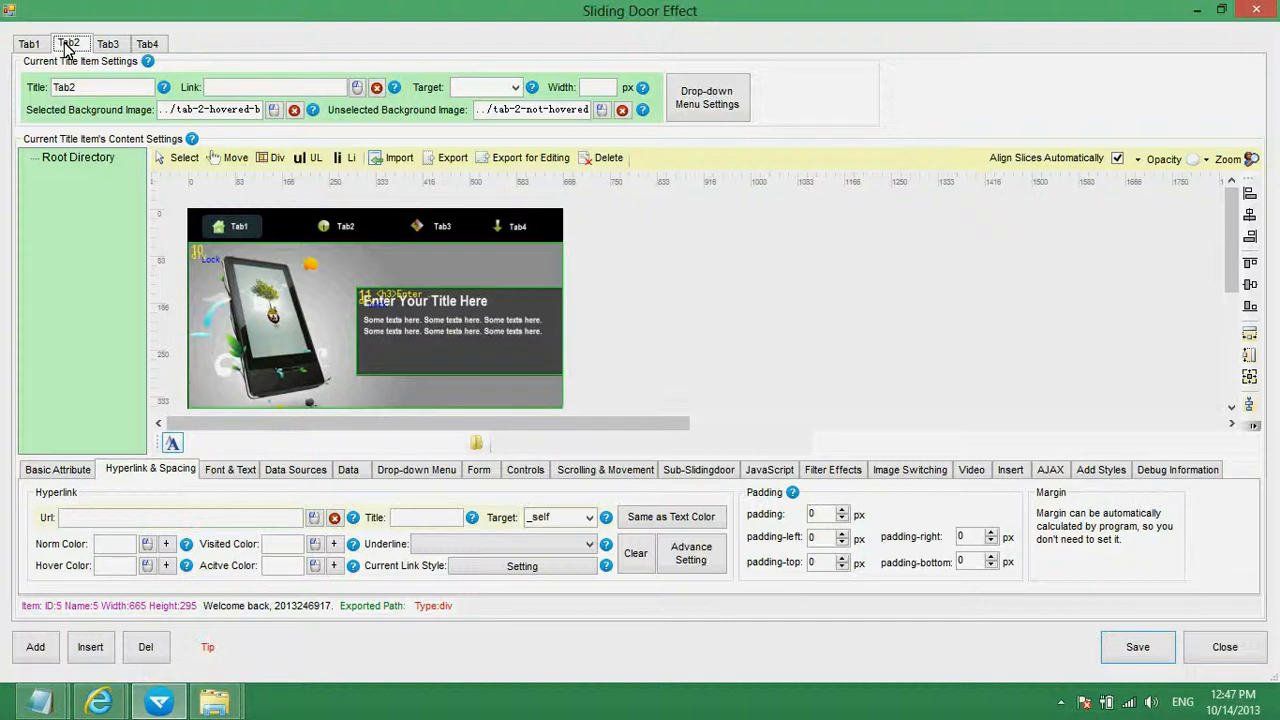
left_click(379, 301)
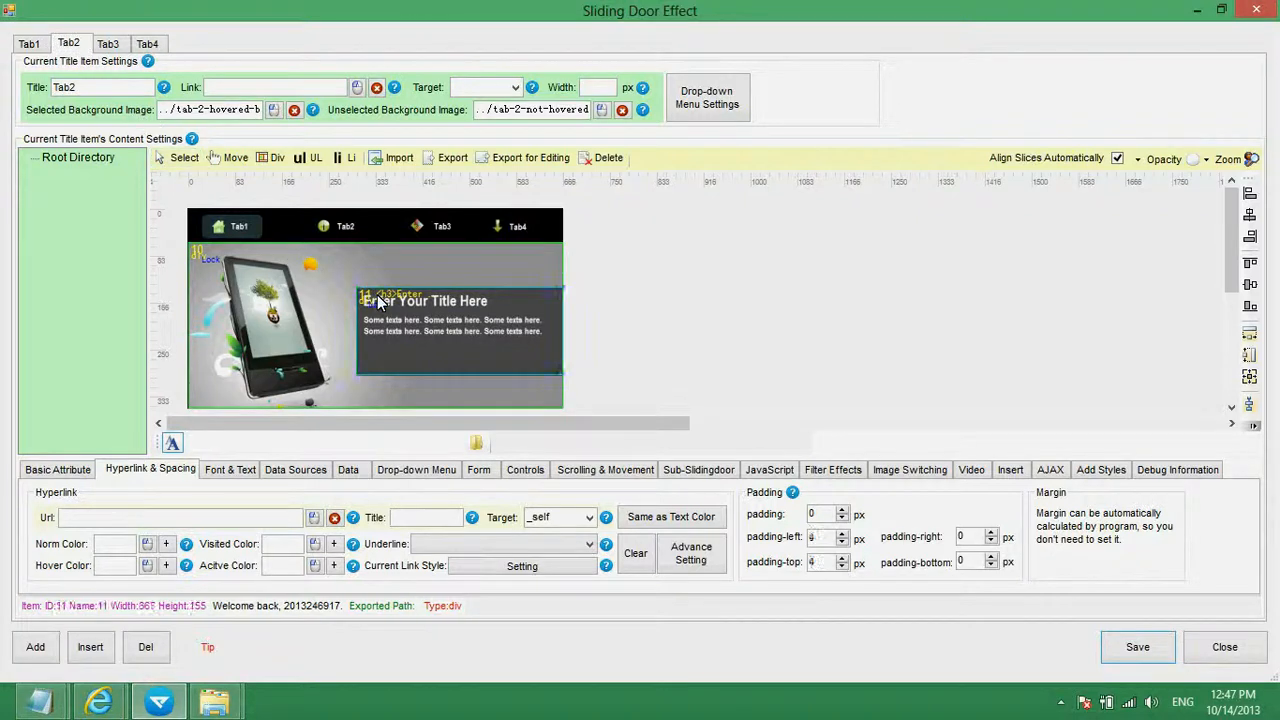
left_click(234, 469)
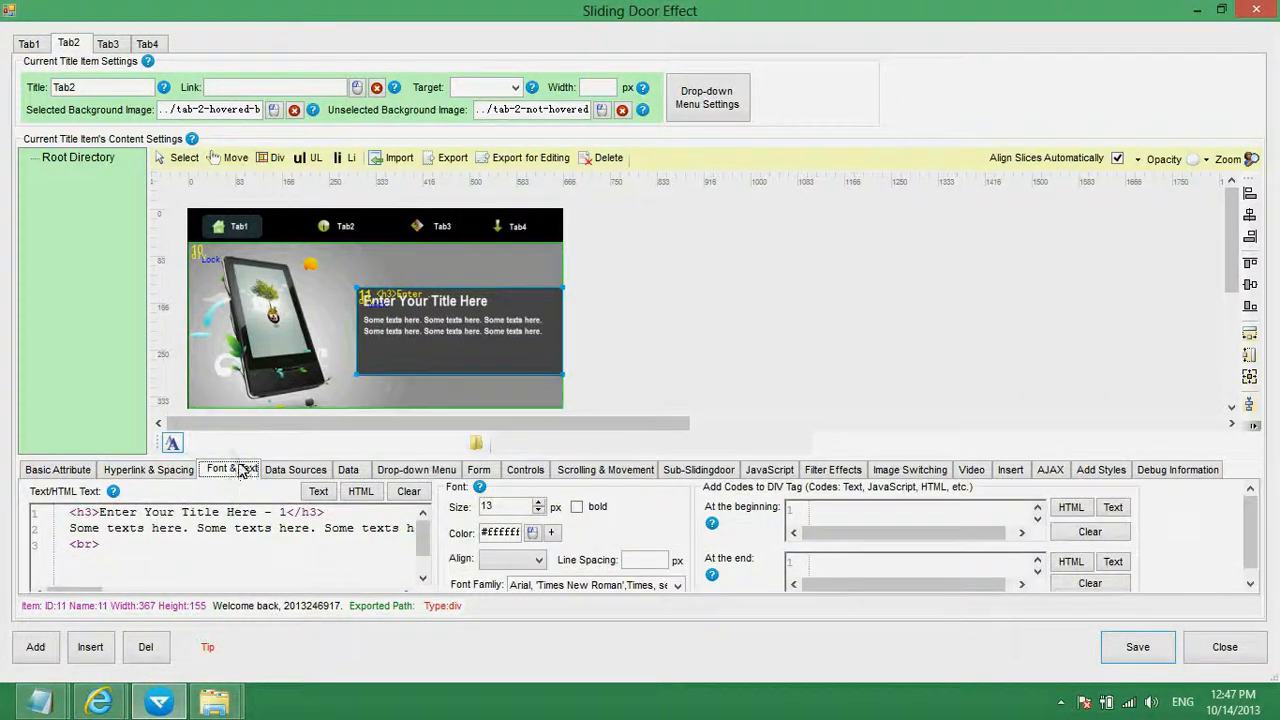
double_click(283, 513)
type("2")
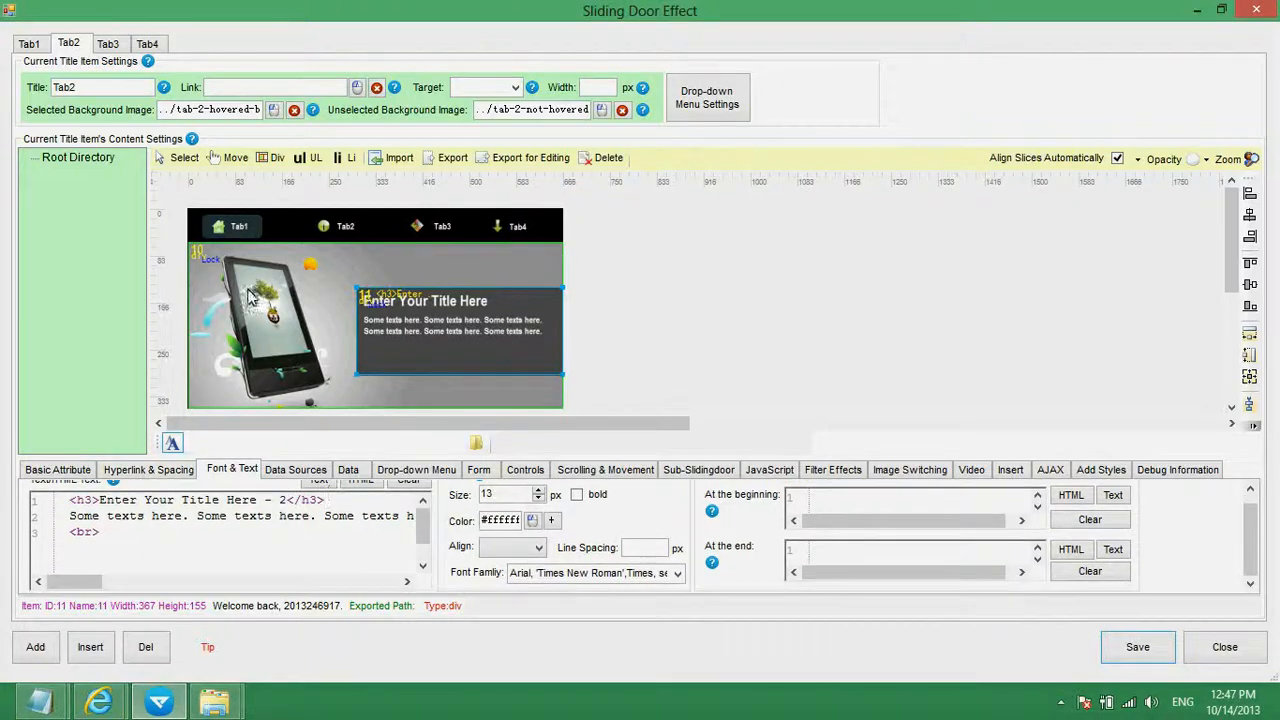
Change the heading in Tab3's text box slice to "Enter Your Title Here - 3".
left_click(107, 43)
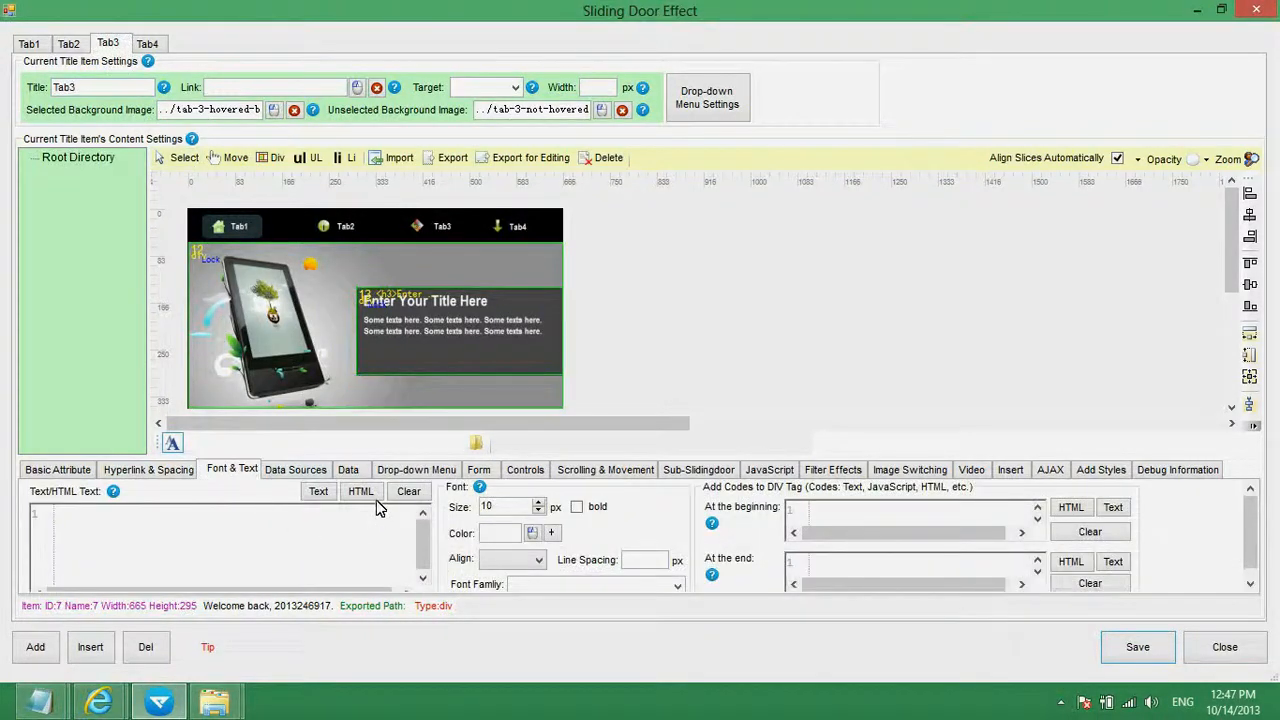
left_click(385, 325)
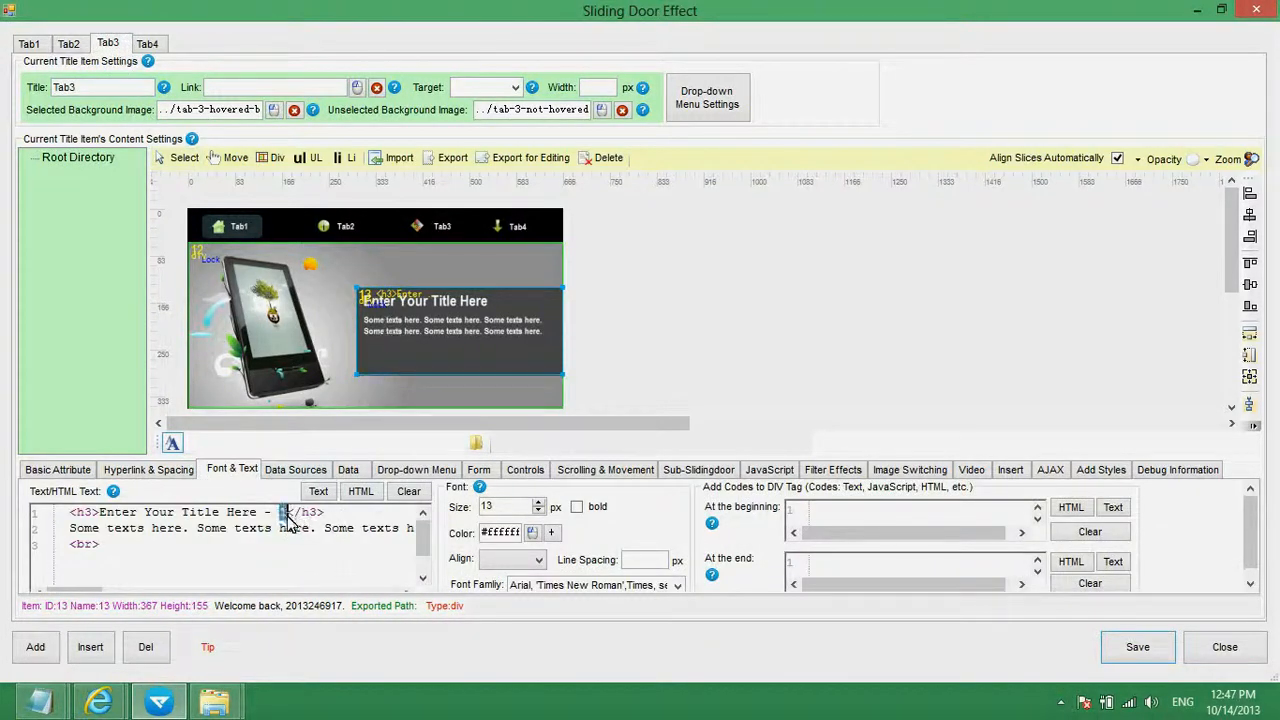
type("3")
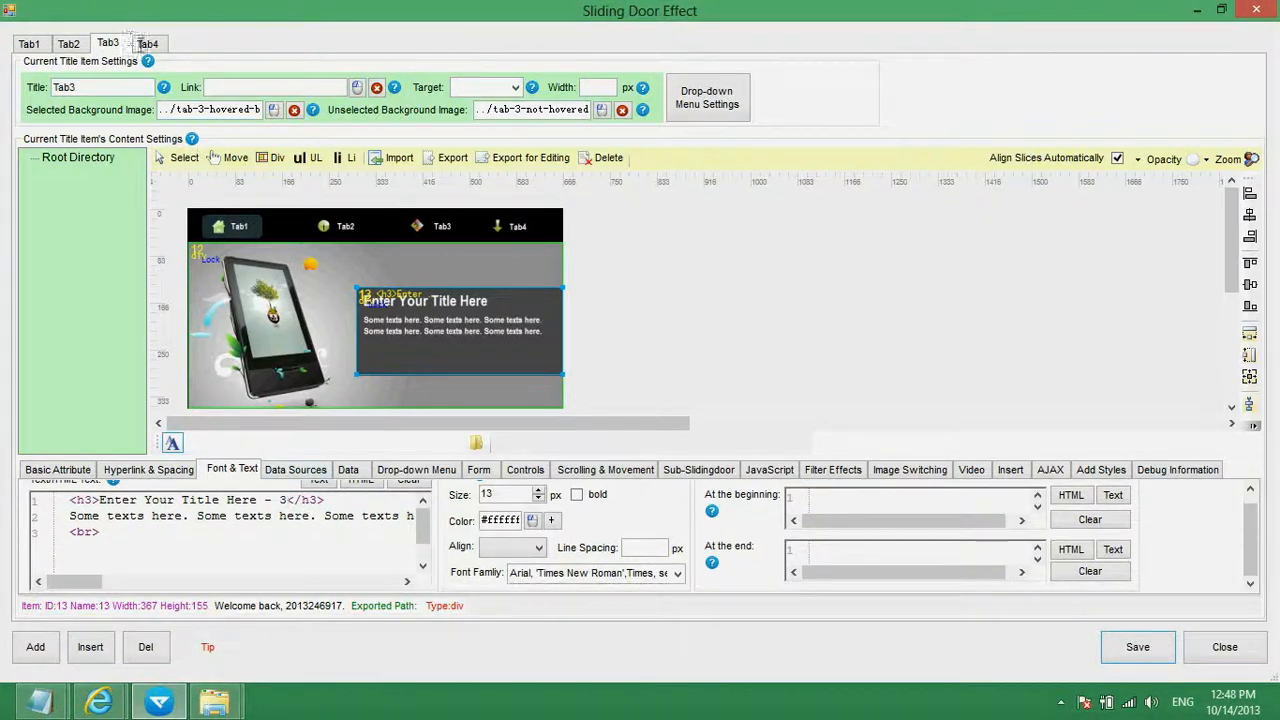
Change the heading in Tab4's text box slice to "Enter Your Title Here - 4".
left_click(147, 43)
left_click(417, 316)
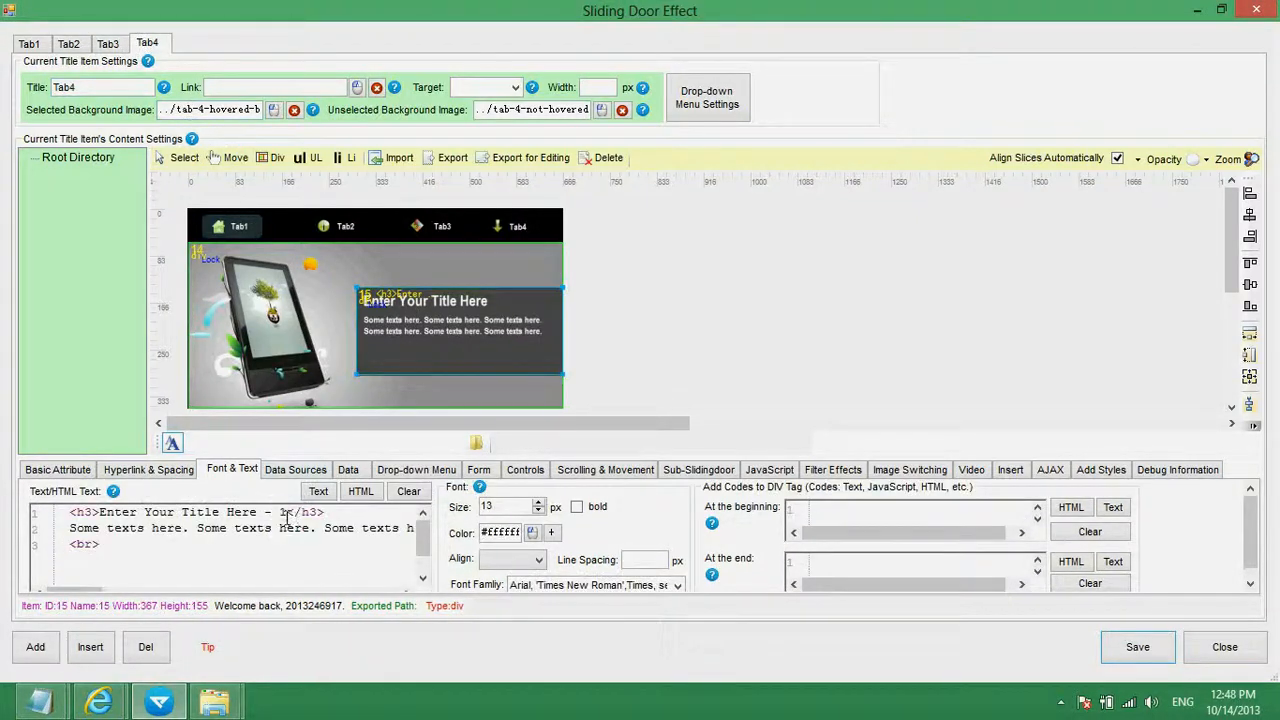
type("4")
scroll(285, 512, "down", 1)
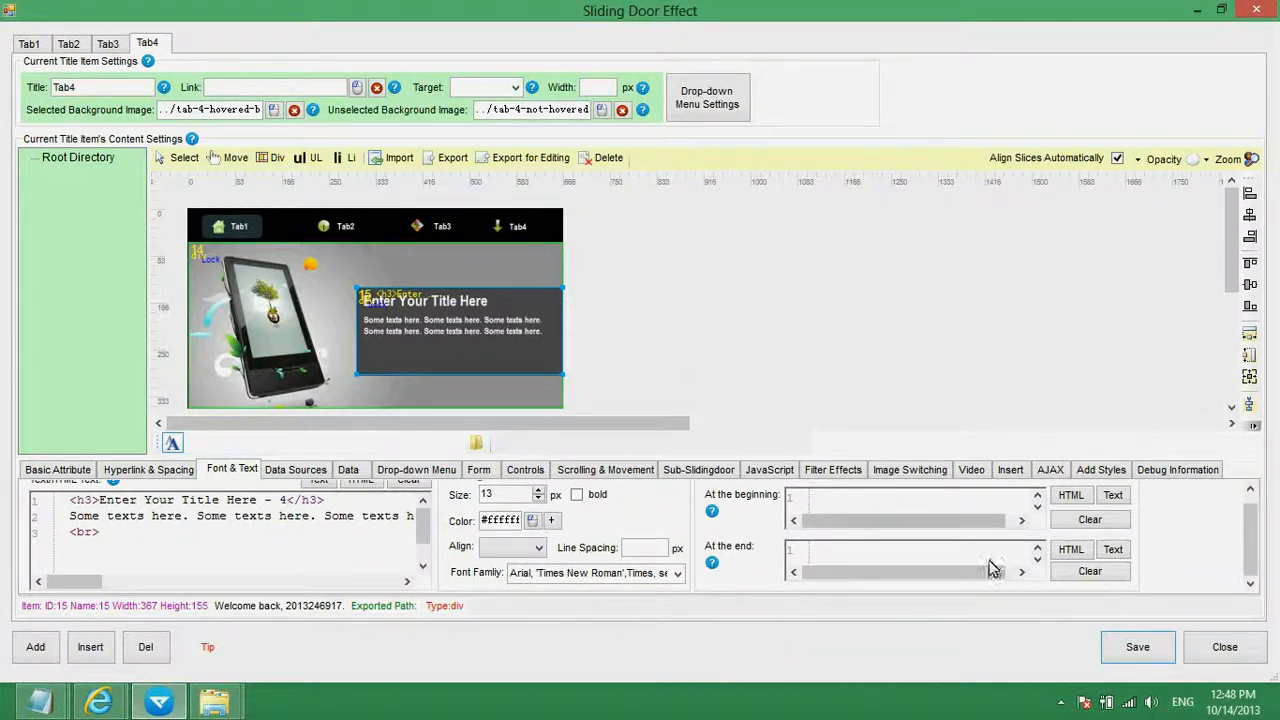
Save and close the sliding door settings, and export the page with images, CSS, HTML and JavaScript files to the desktop's example folder.
left_click(1138, 648)
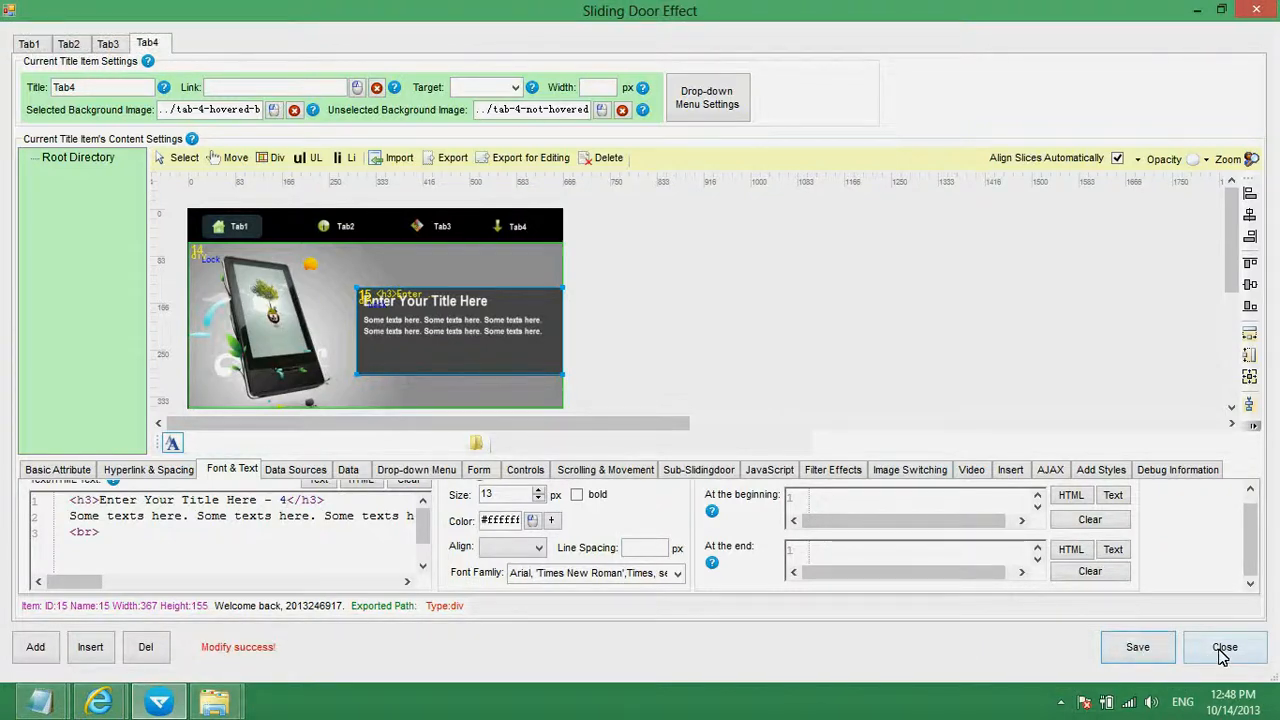
left_click(1224, 648)
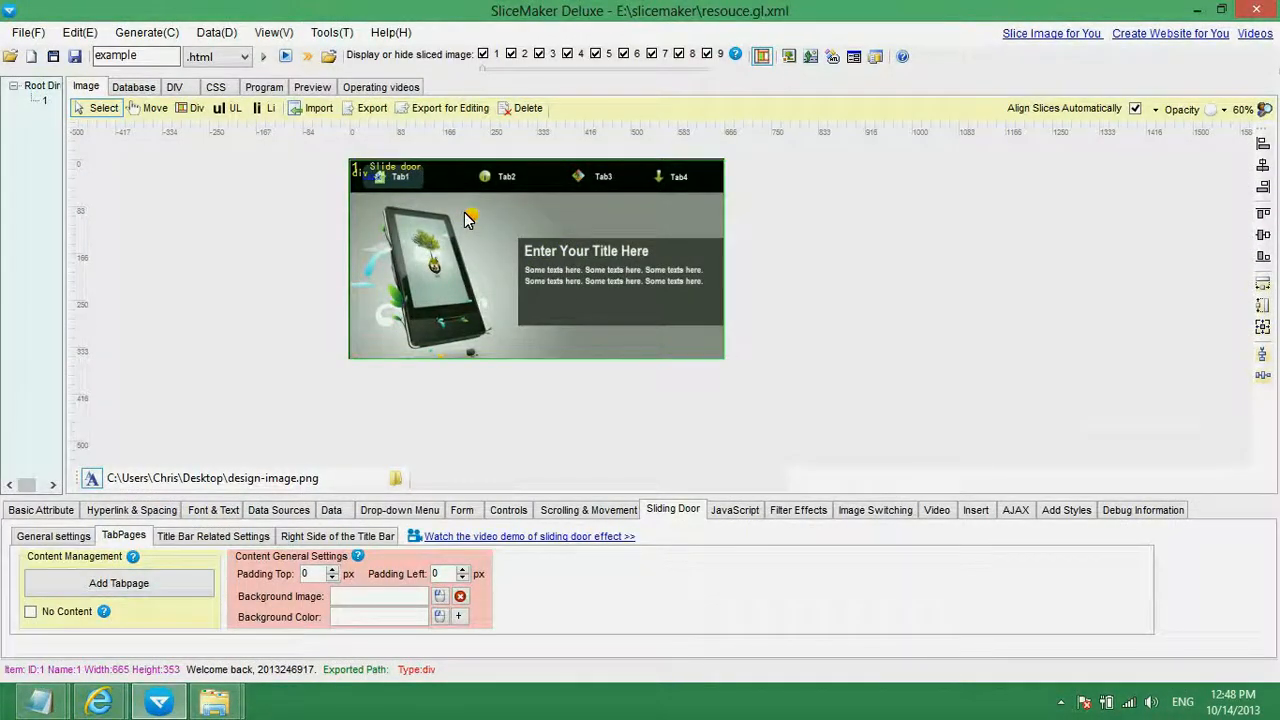
left_click(264, 56)
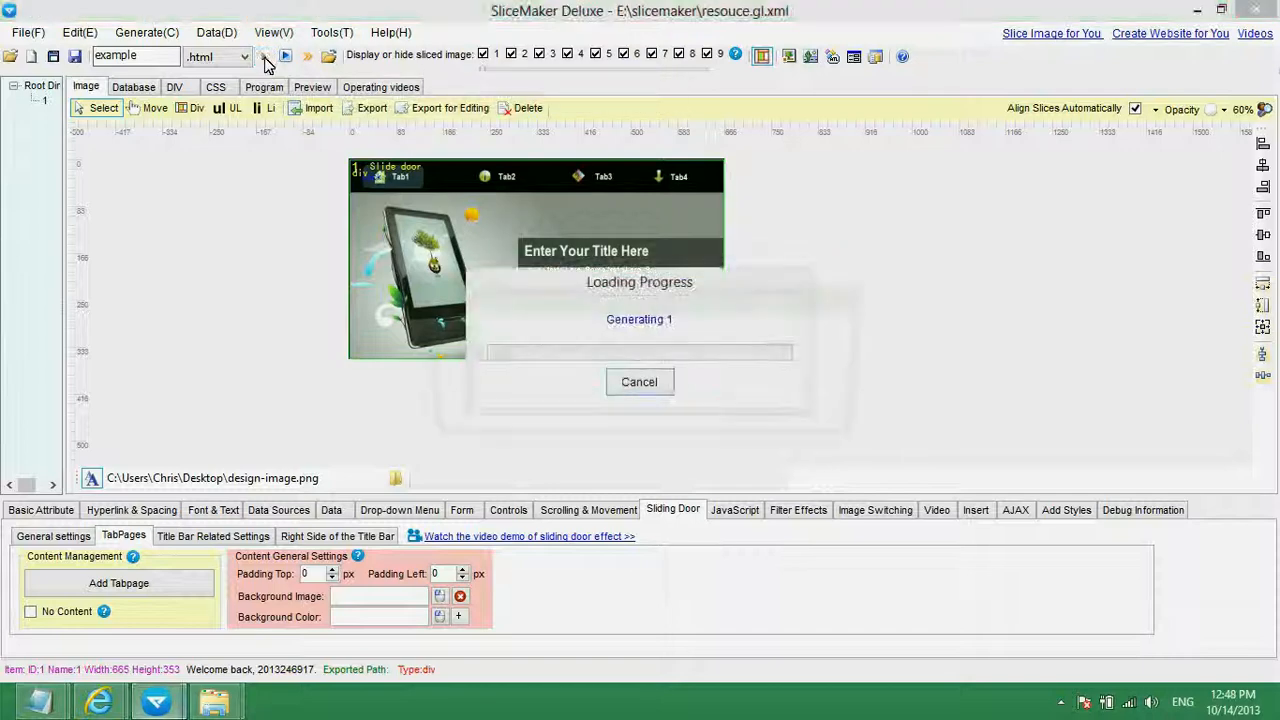
left_click(733, 415)
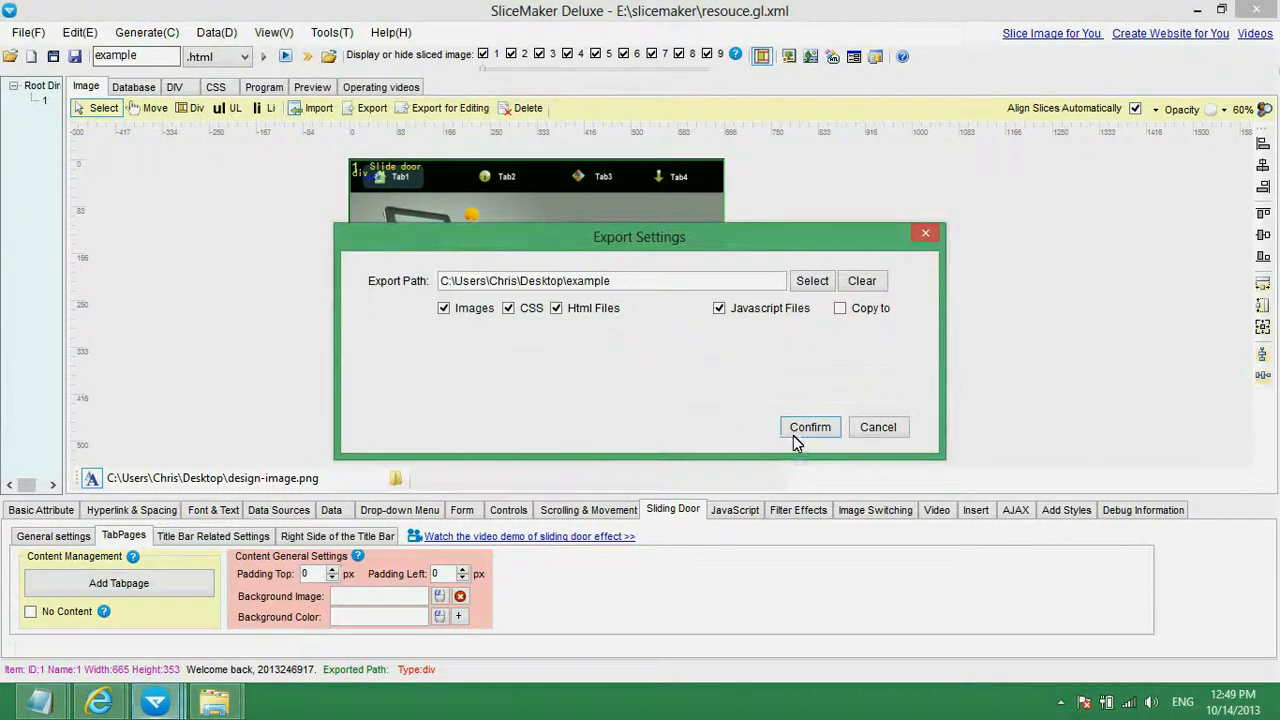
left_click(800, 428)
left_click(720, 417)
left_click(730, 477)
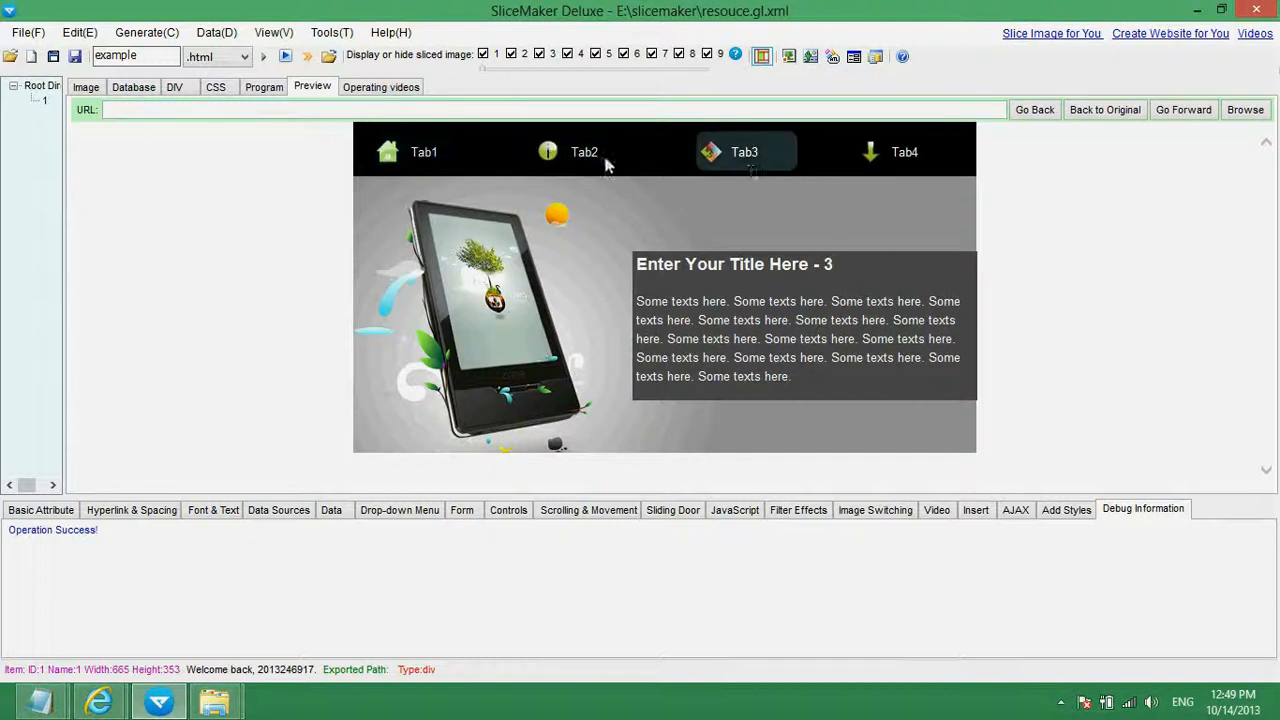
Check the content of Tab1 through Tab4 in the generated page's preview.
left_click(419, 153)
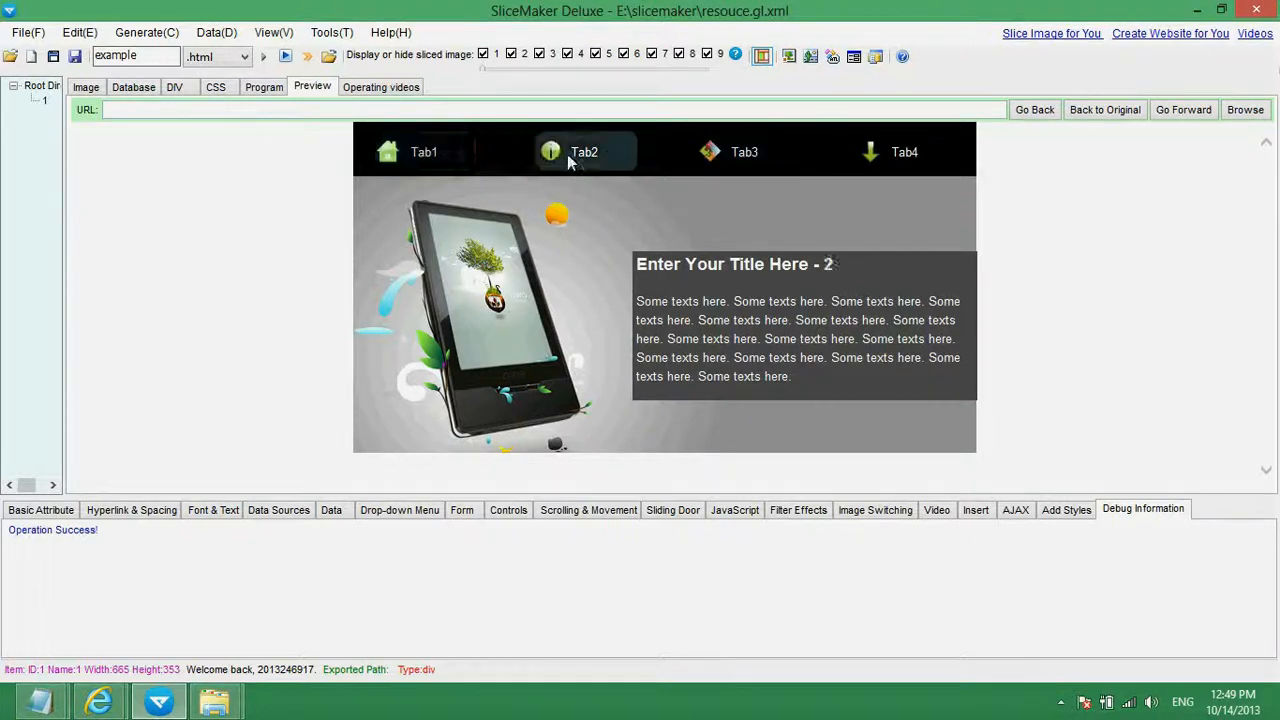
mouse_move(885, 162)
mouse_move(467, 149)
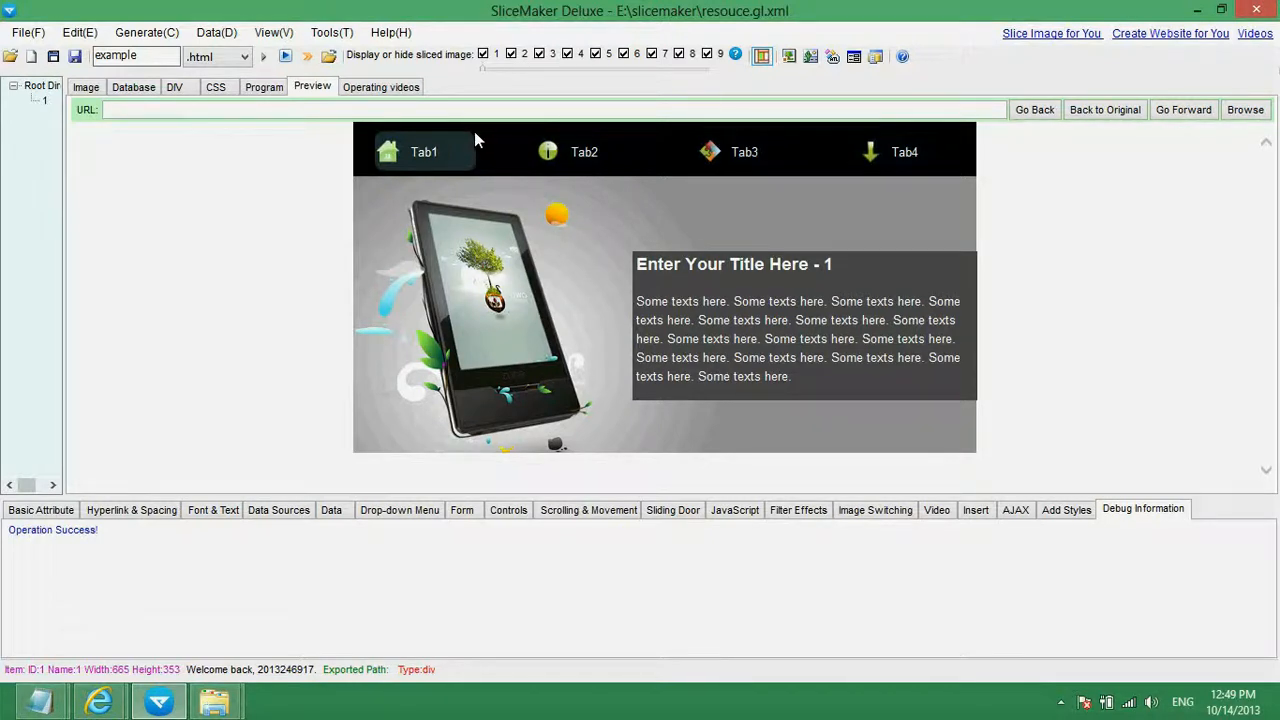
mouse_move(556, 152)
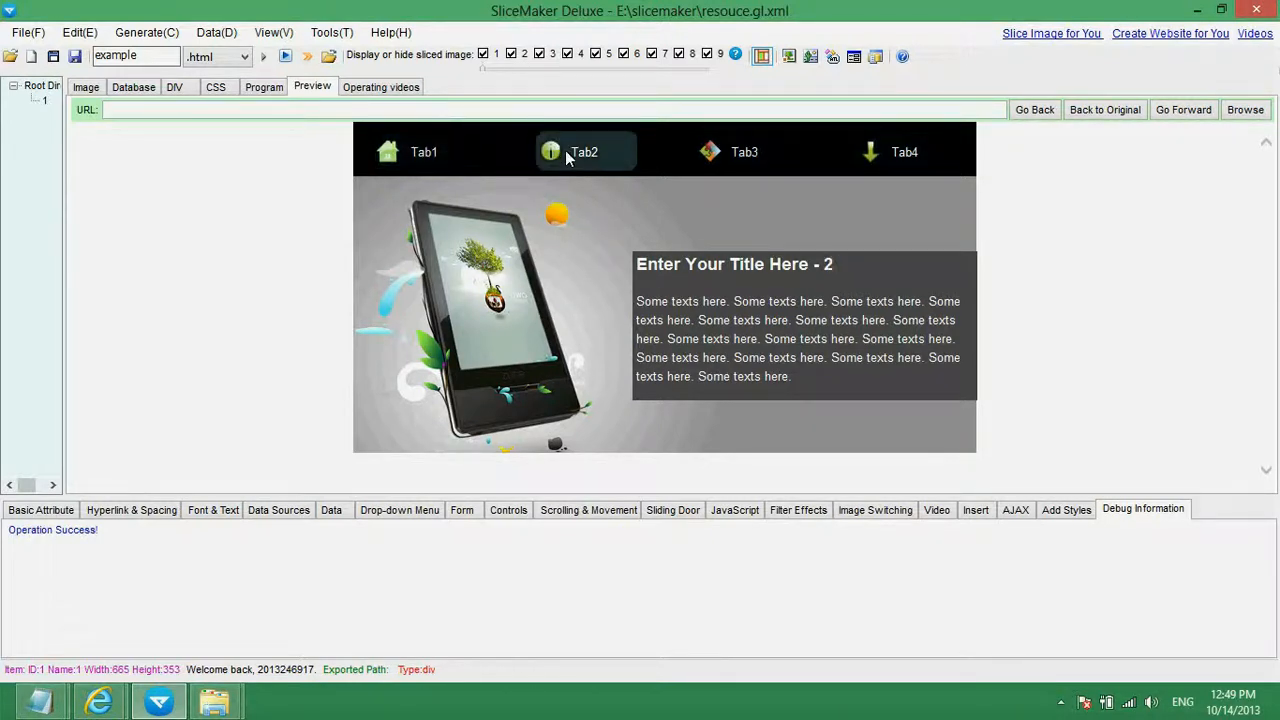
mouse_move(693, 160)
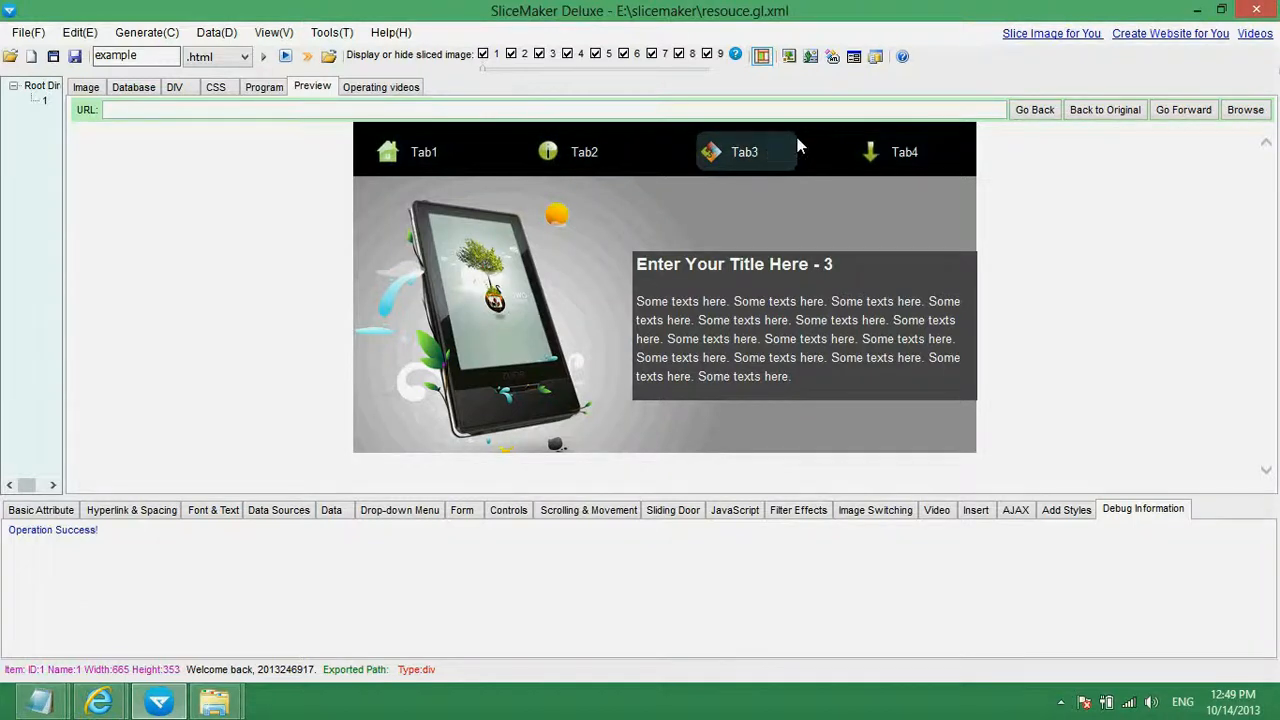
Browse to the exported example folder and open example.css from its css subfolder in Notepad.
left_click(1243, 112)
left_click(660, 352)
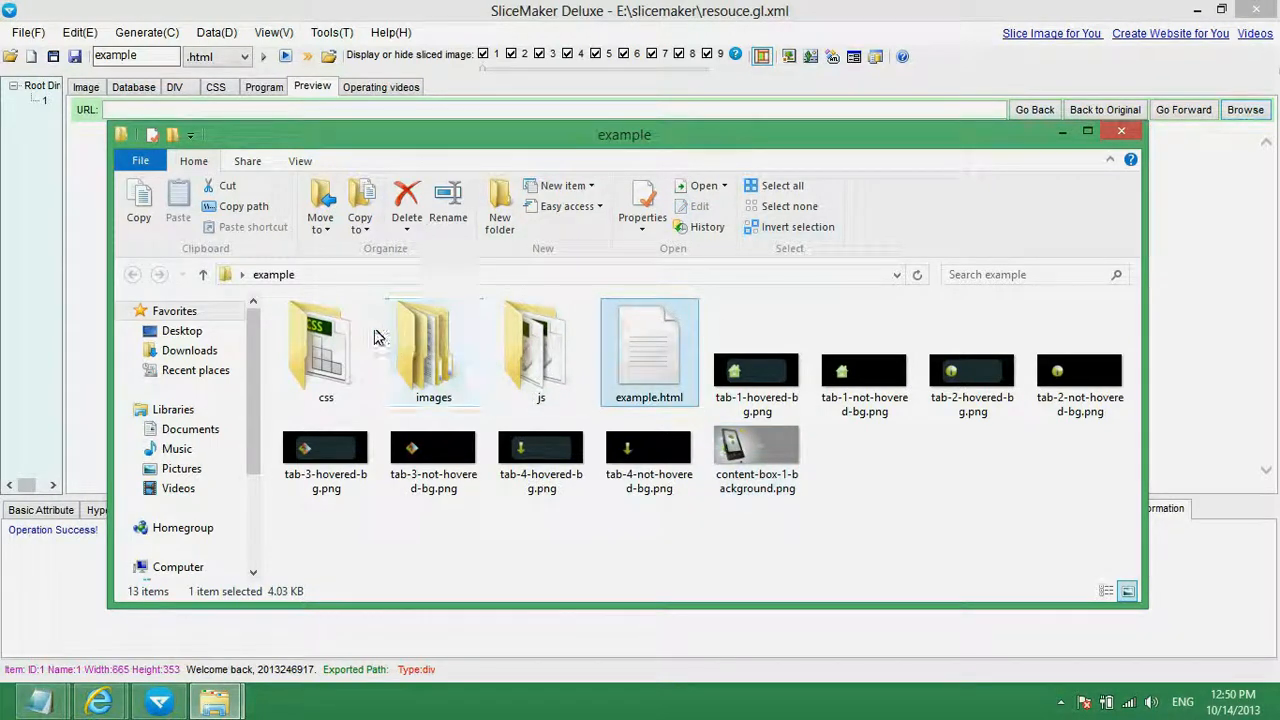
left_click(331, 347)
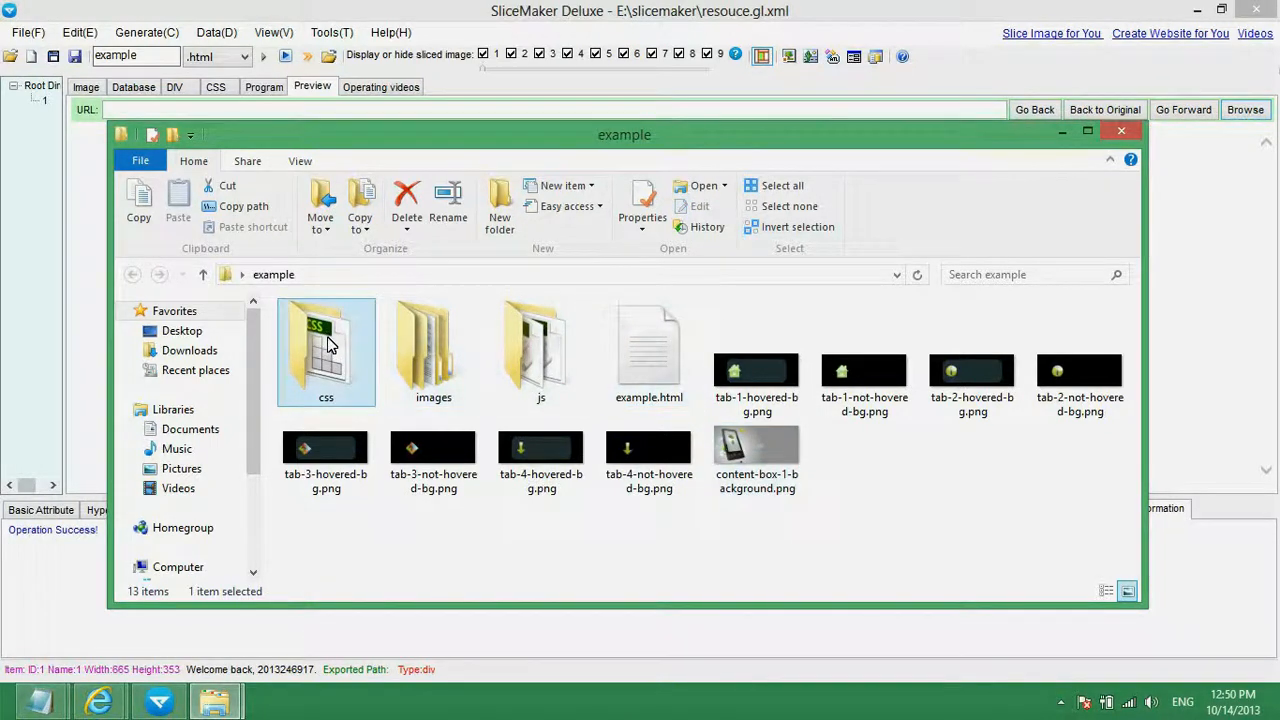
double_click(331, 345)
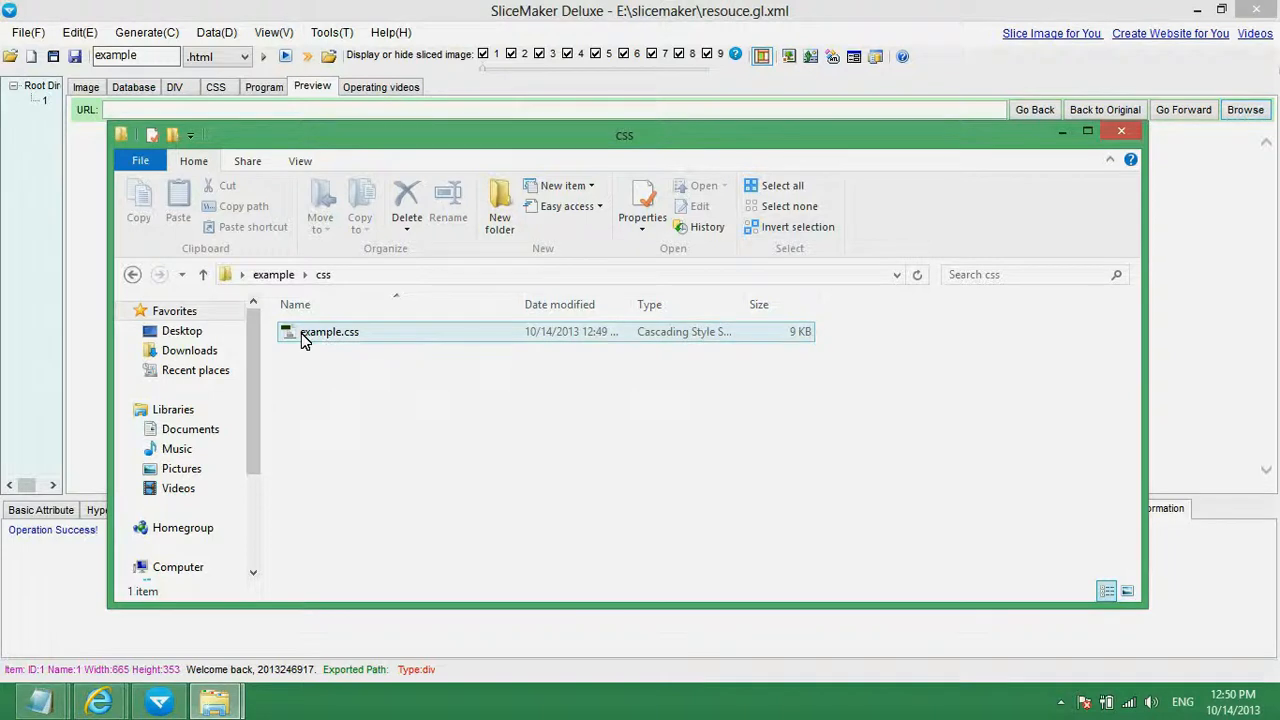
right_click(304, 340)
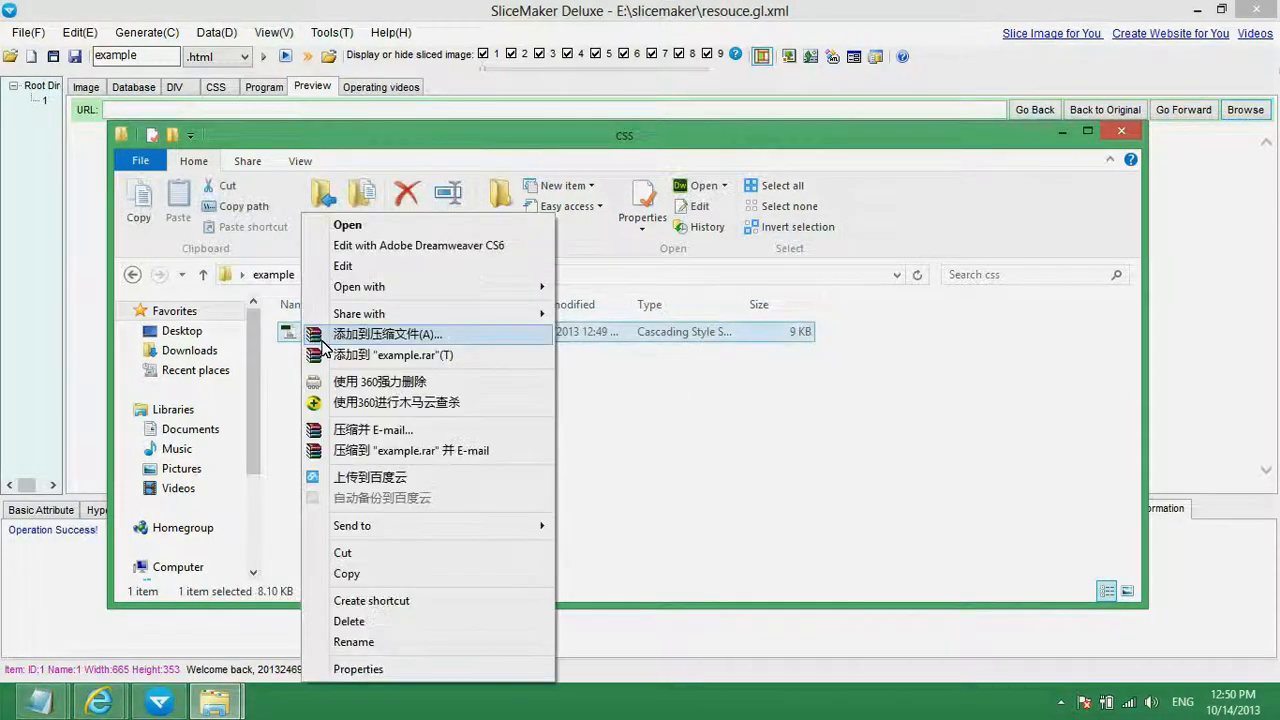
mouse_move(528, 286)
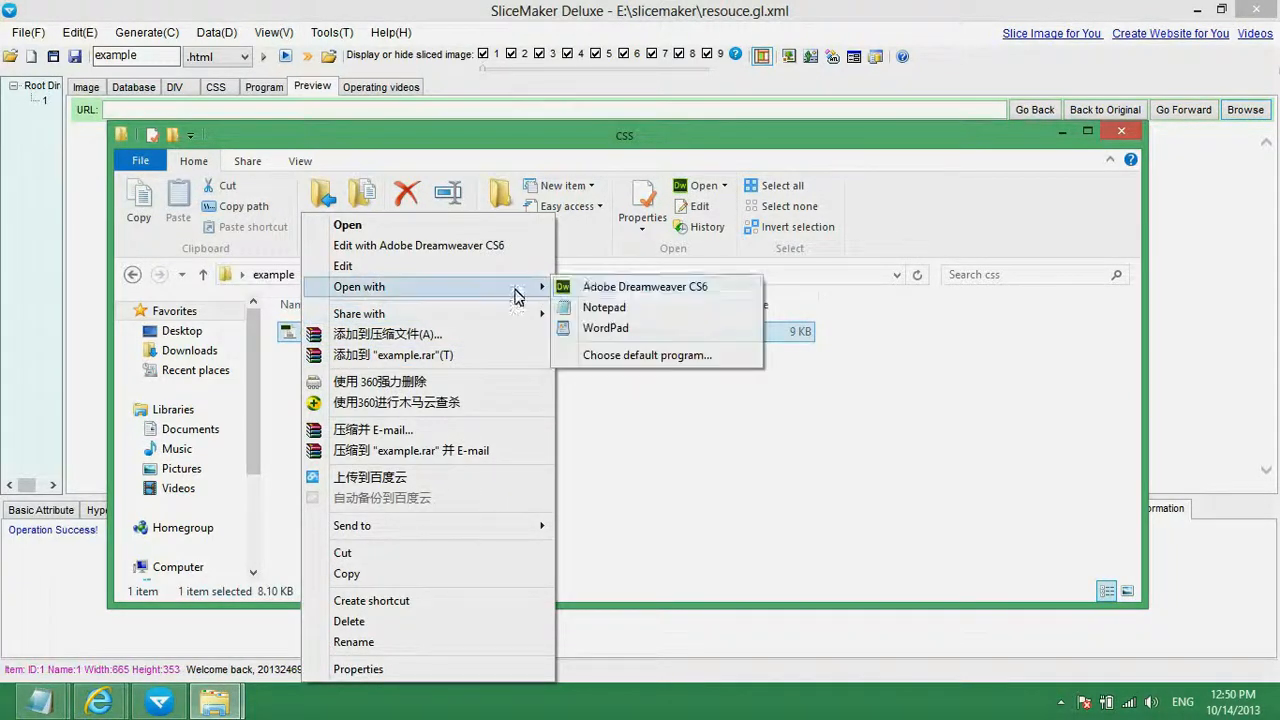
left_click(606, 309)
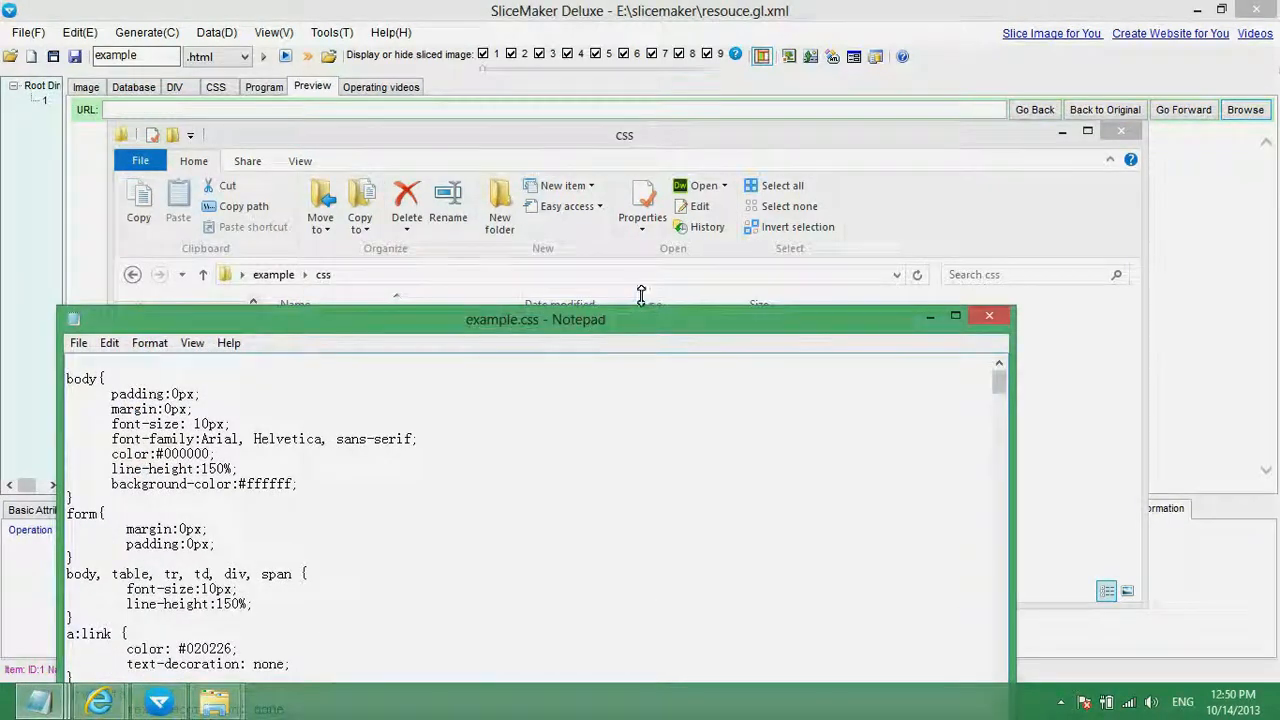
left_click_drag(592, 318, 684, 131)
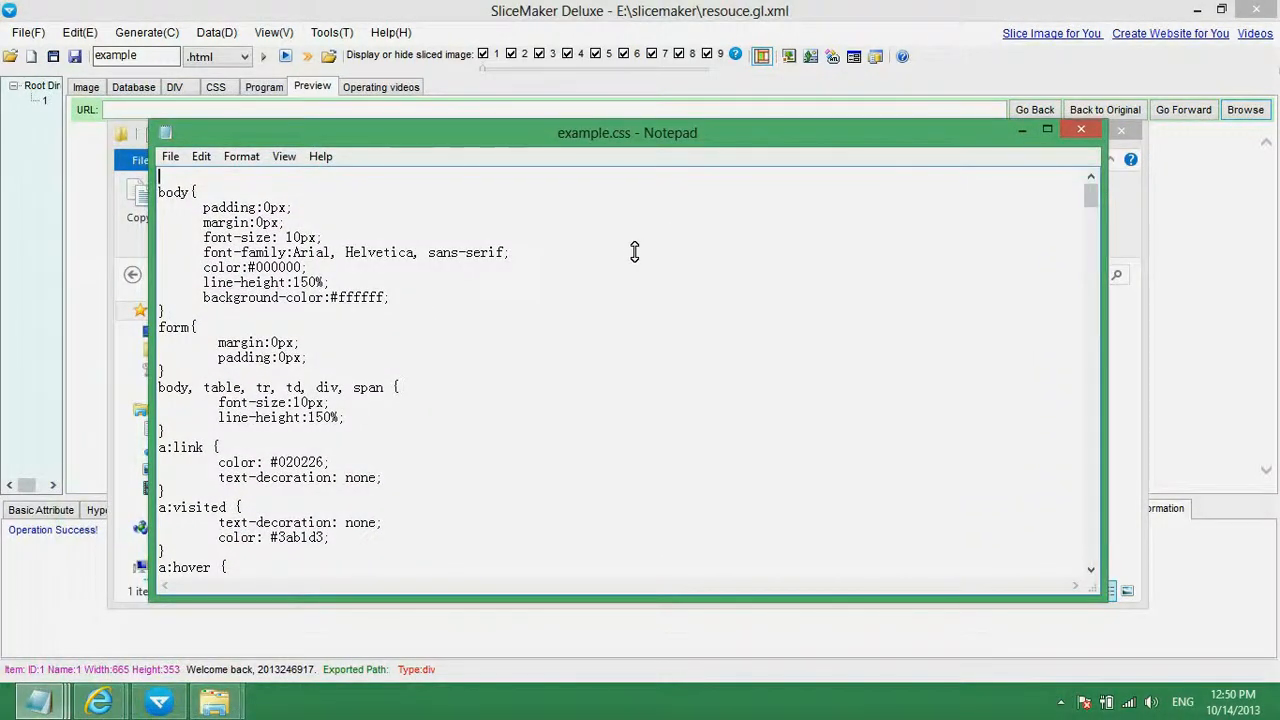
Examine example.css for the background-image references in the #example_10, #example_12 and #example_14 content box rules.
scroll(280, 385, "down", 14)
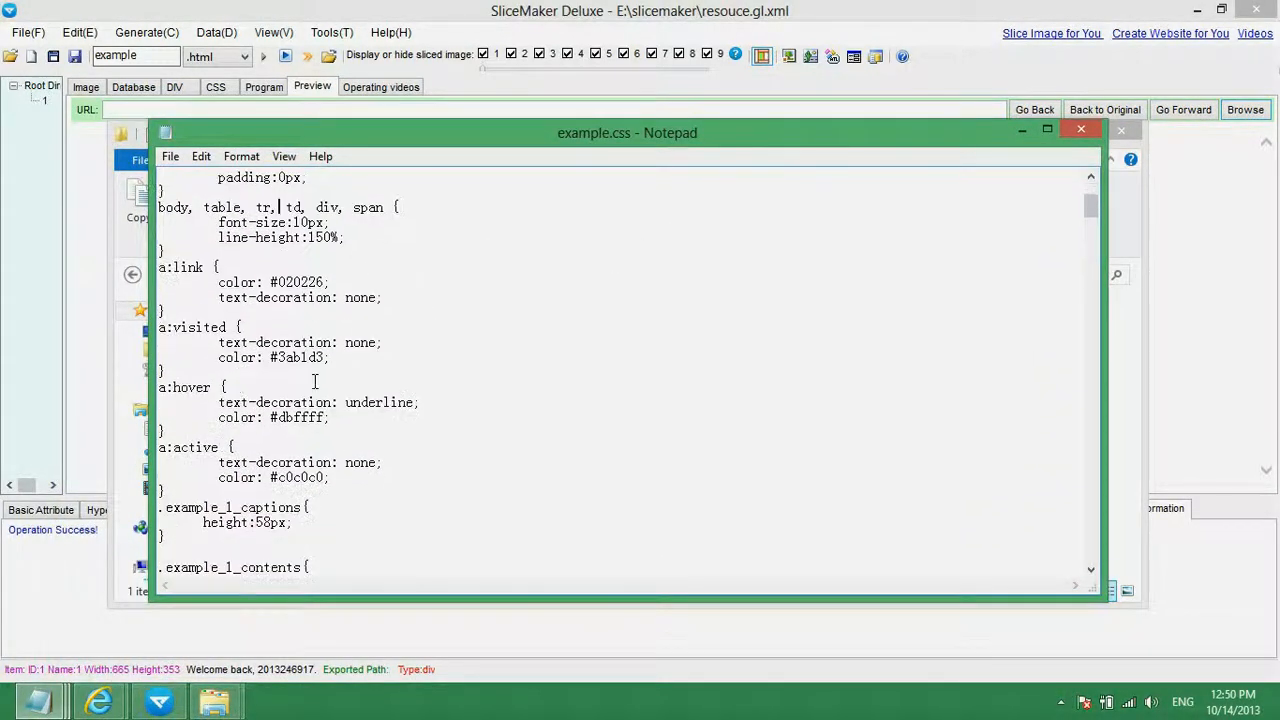
scroll(315, 380, "down", 20)
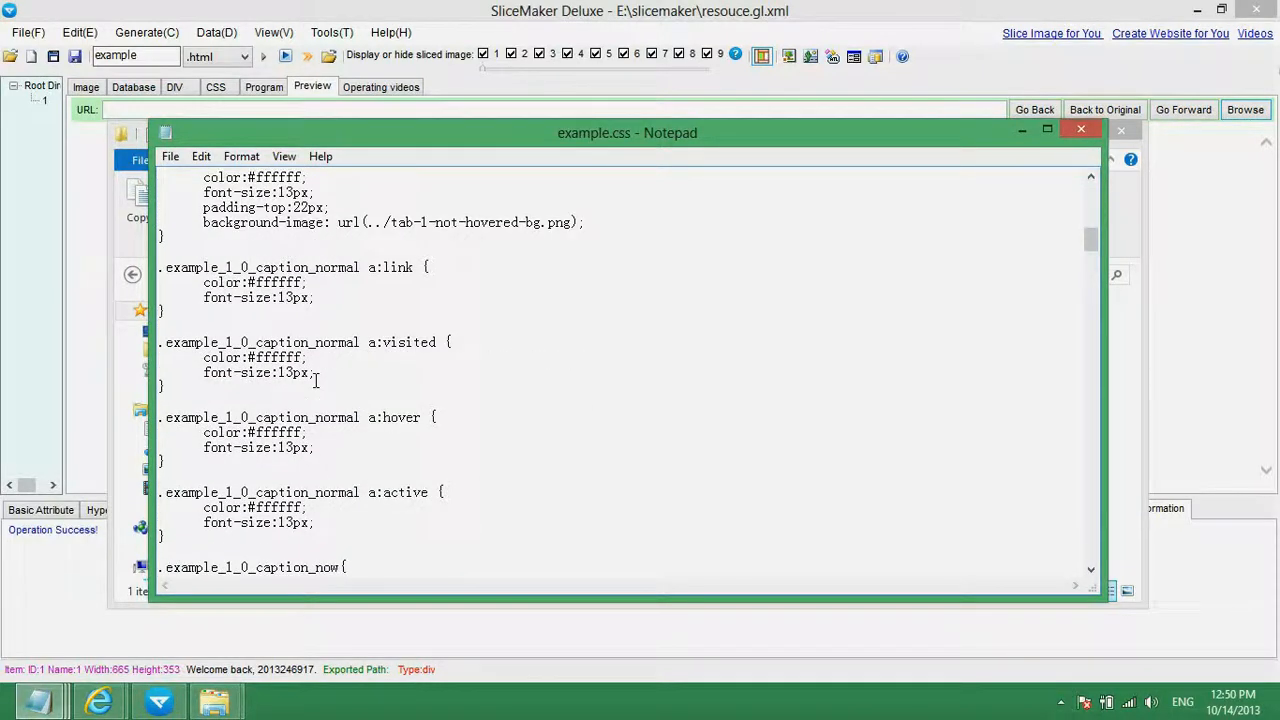
scroll(315, 380, "down", 20)
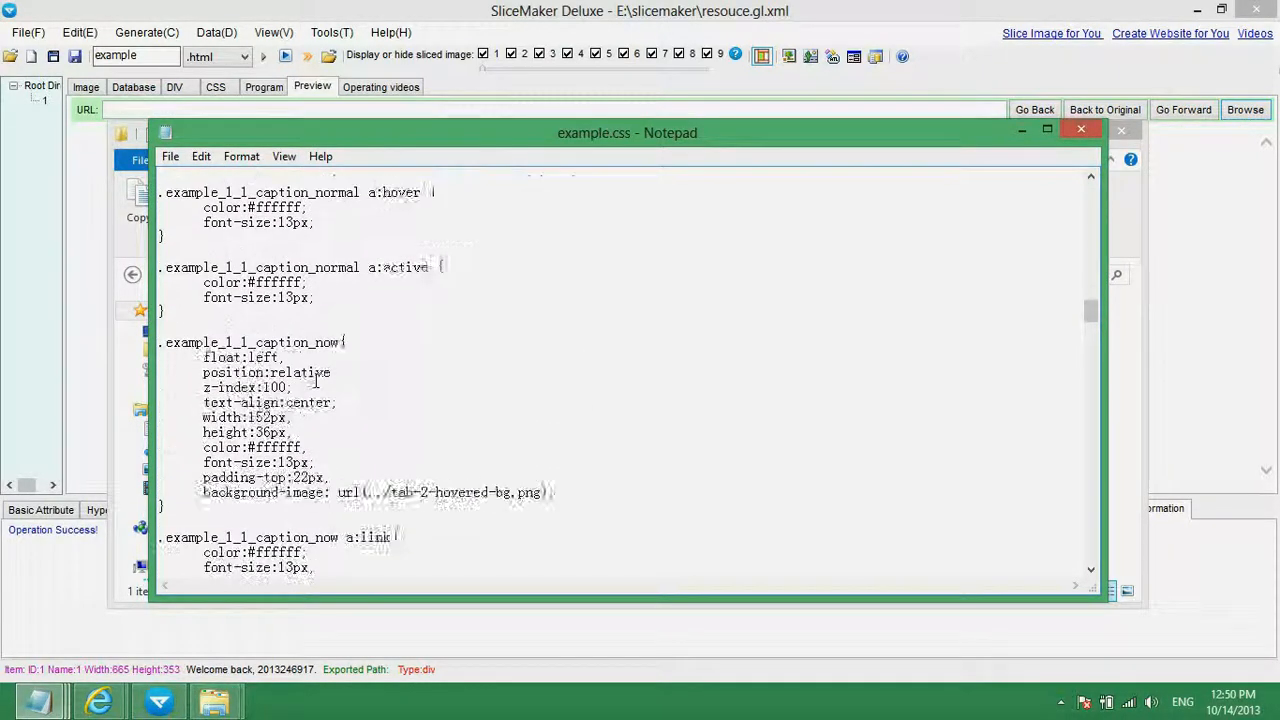
scroll(315, 380, "down", 20)
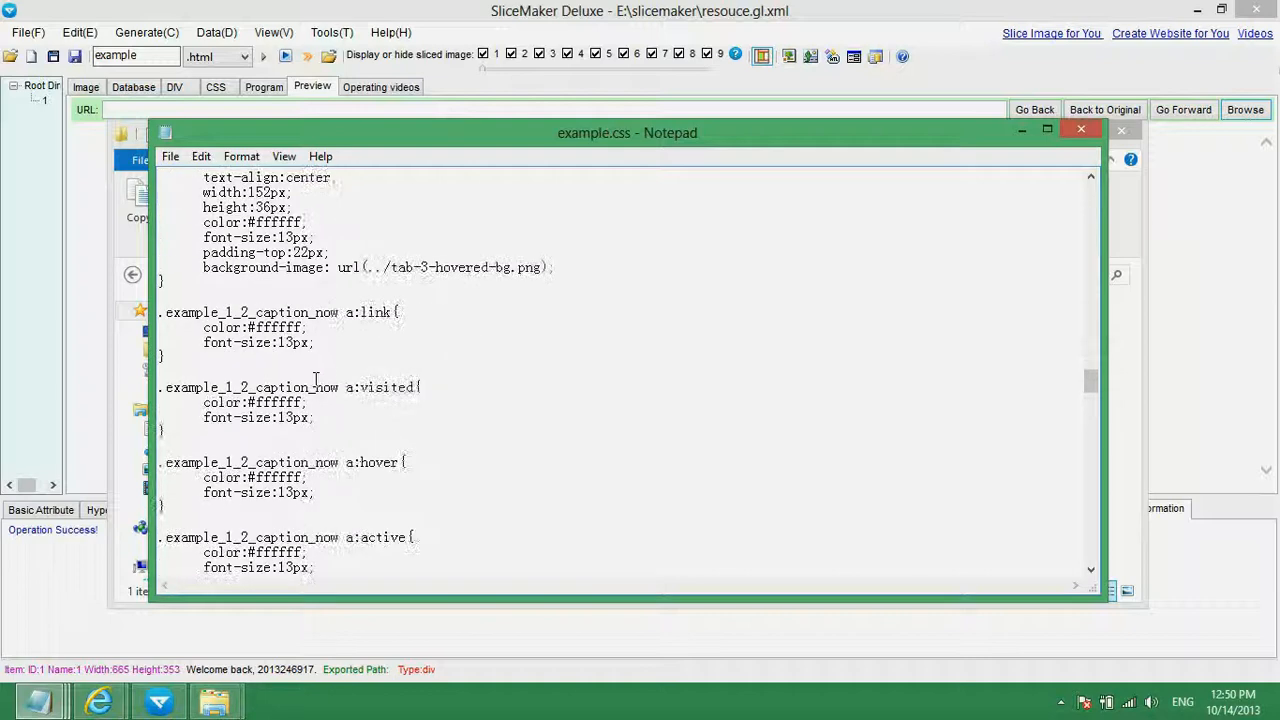
scroll(316, 380, "down", 15)
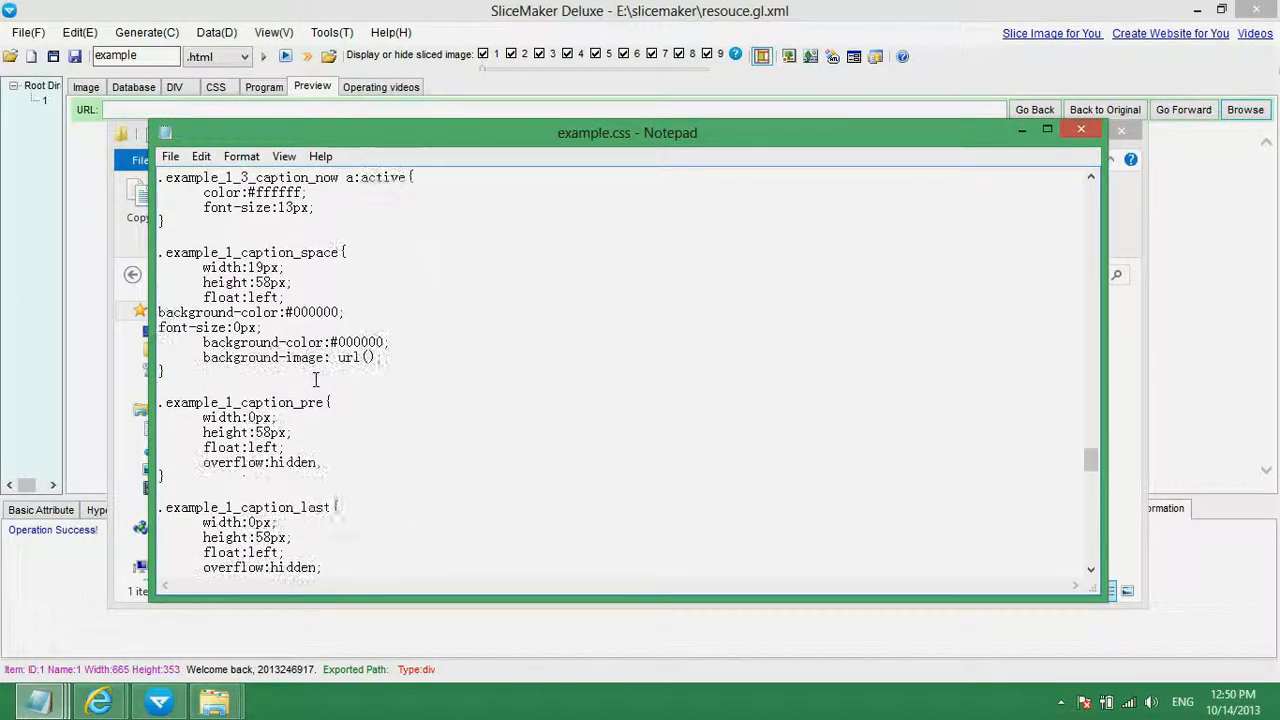
left_click_drag(379, 254, 588, 254)
scroll(456, 345, "down", 3)
scroll(456, 345, "down", 1)
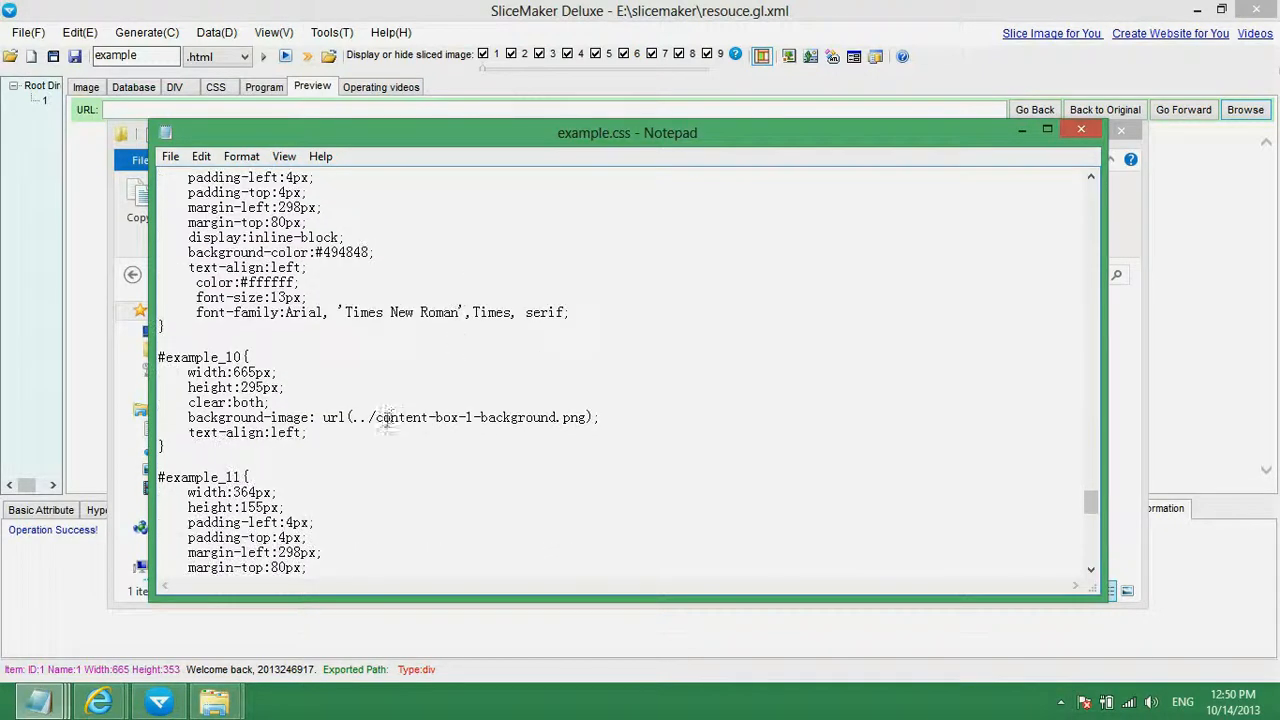
left_click_drag(379, 418, 591, 418)
scroll(543, 429, "down", 8)
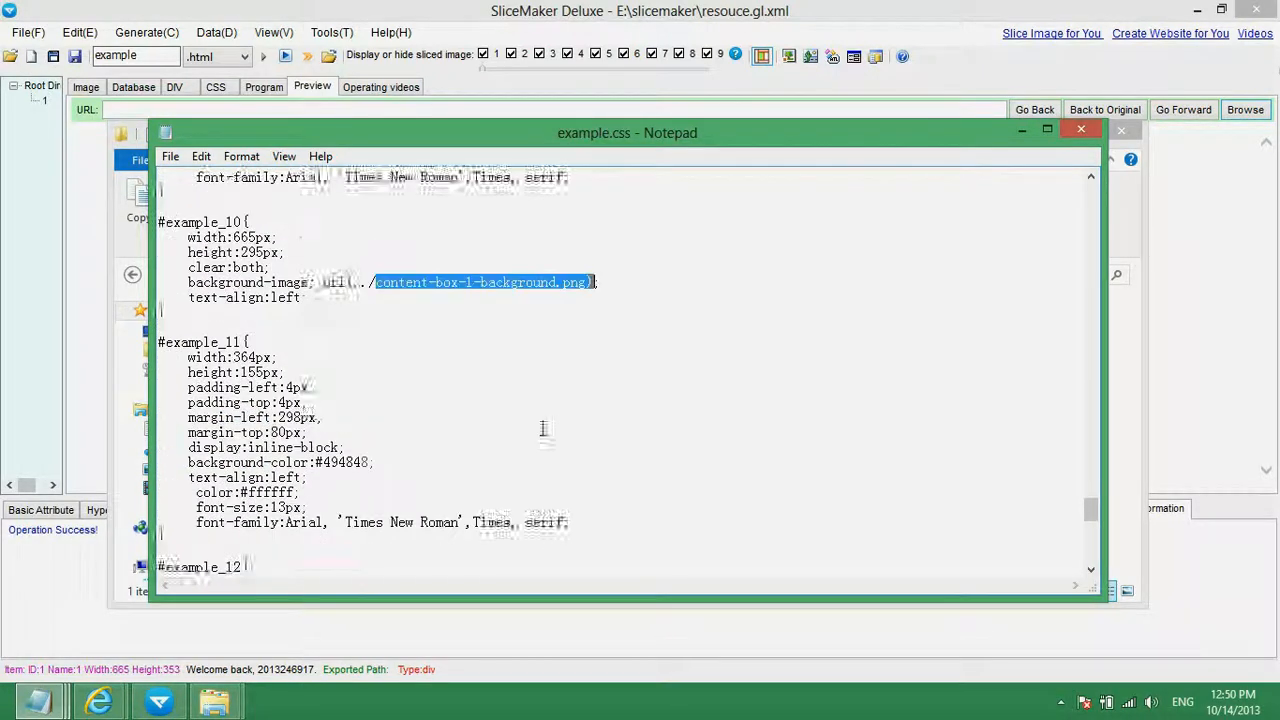
scroll(443, 432, "down", 1)
left_click_drag(463, 357, 572, 360)
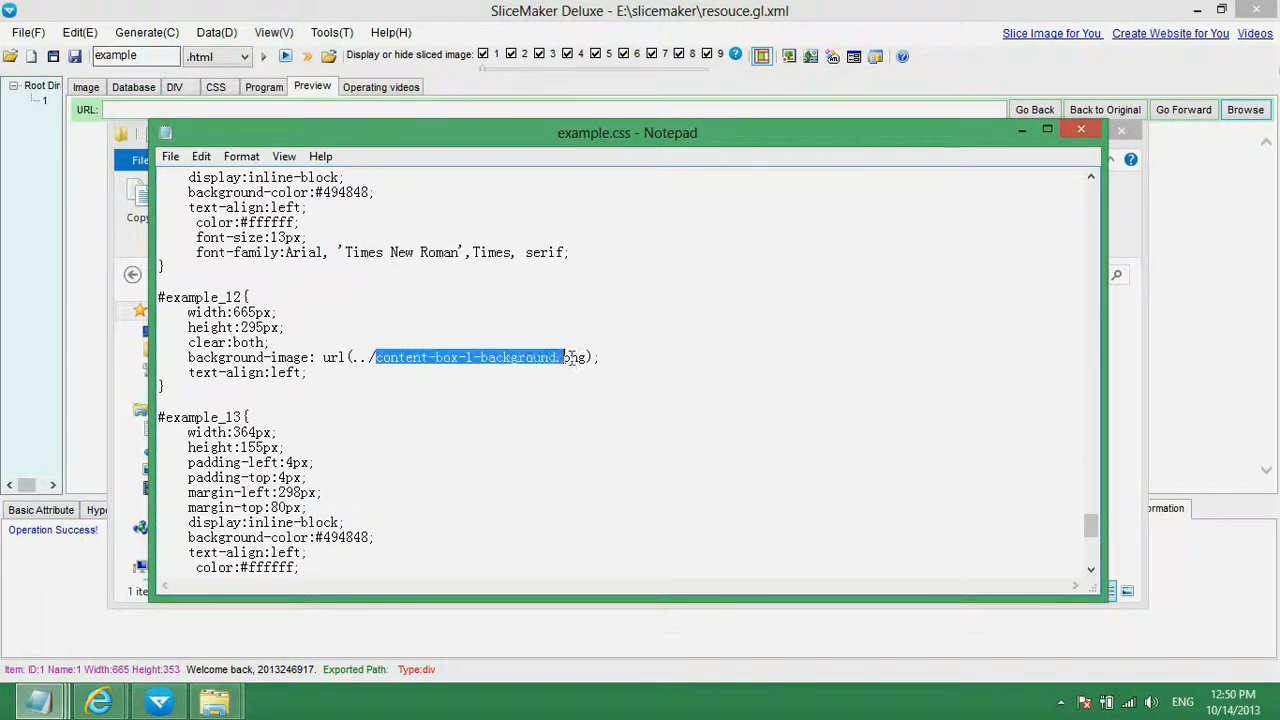
scroll(547, 377, "down", 8)
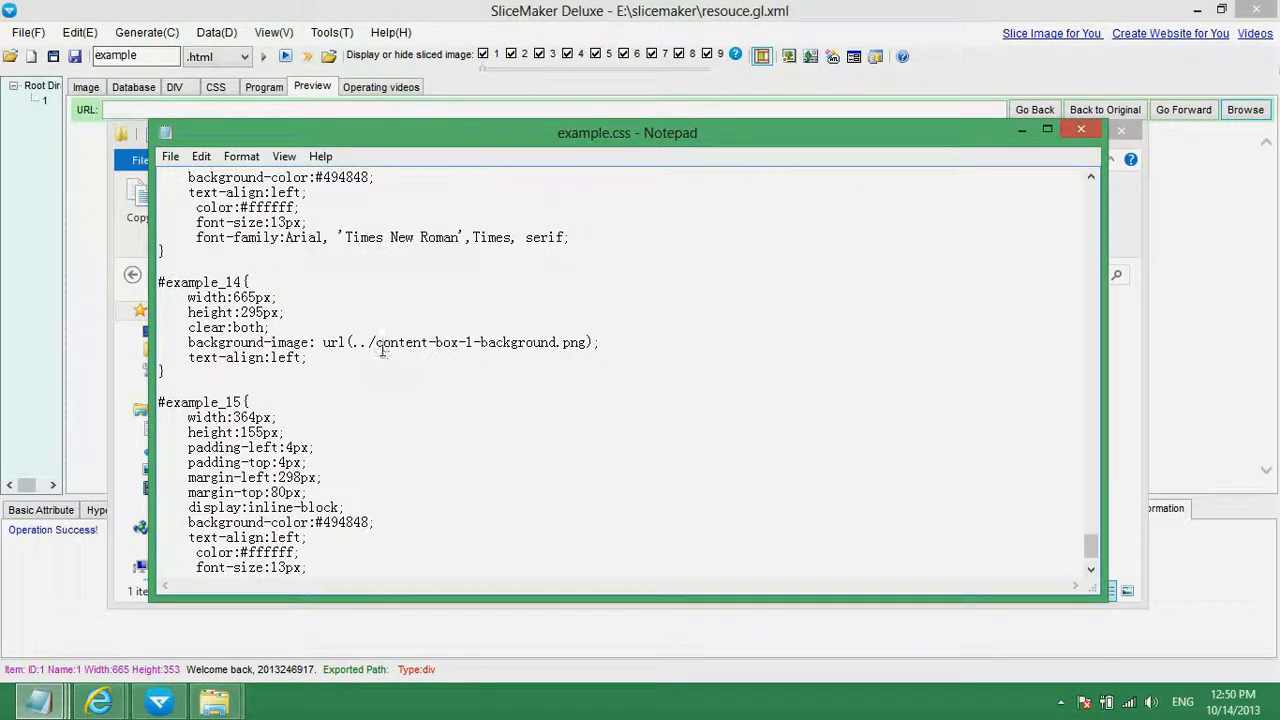
left_click_drag(376, 342, 583, 342)
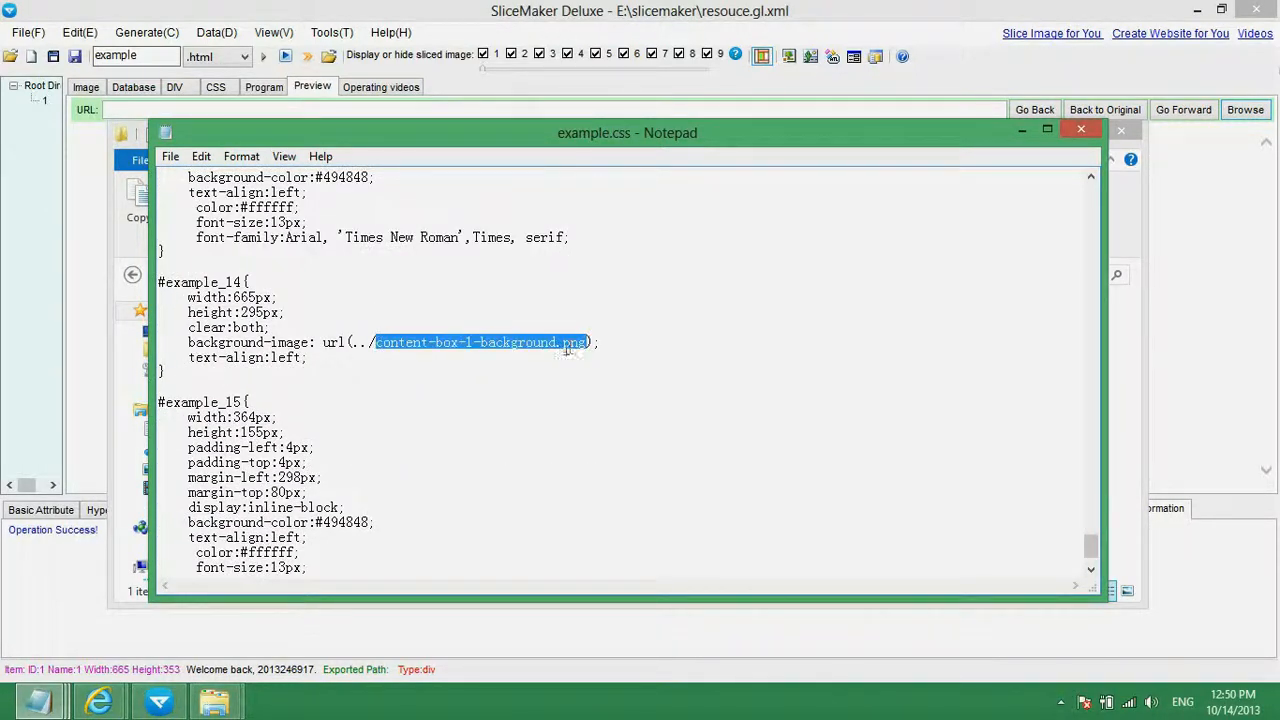
left_click(562, 344)
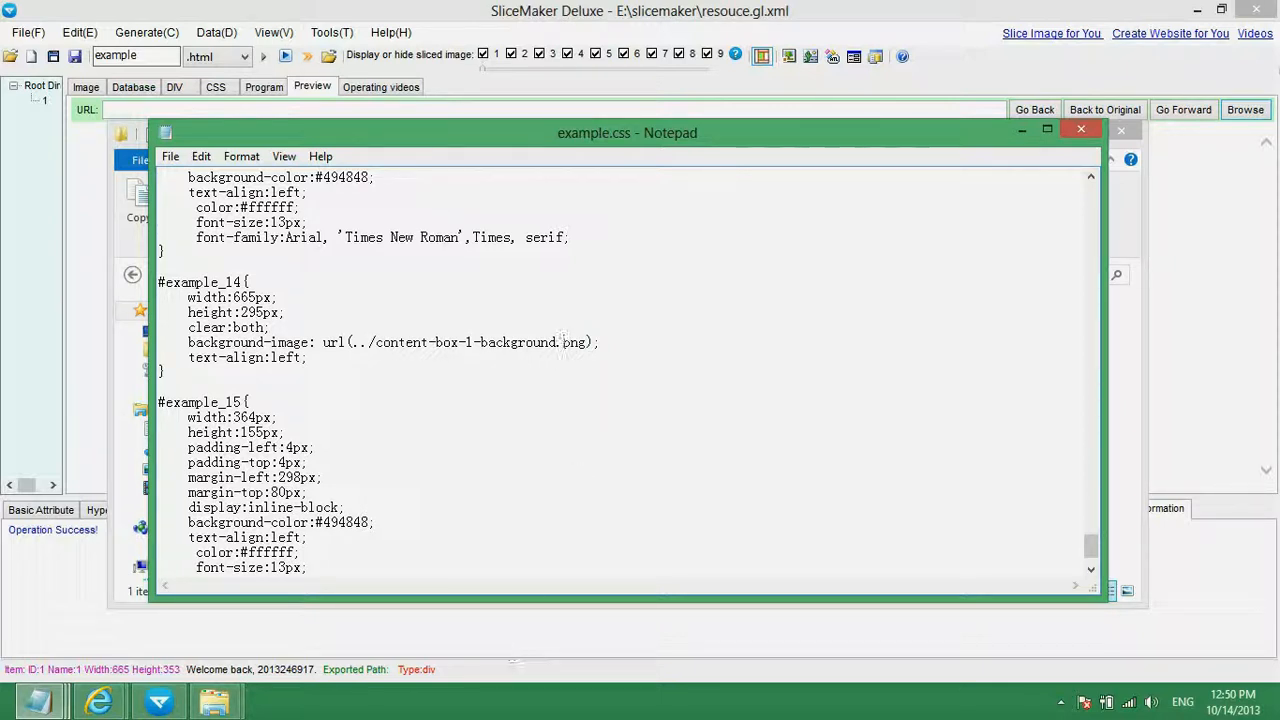
Copy content-box-2-background.png, content-box-3-background.png and content-box-4-background.png from the prepared background images folder.
mouse_move(213, 702)
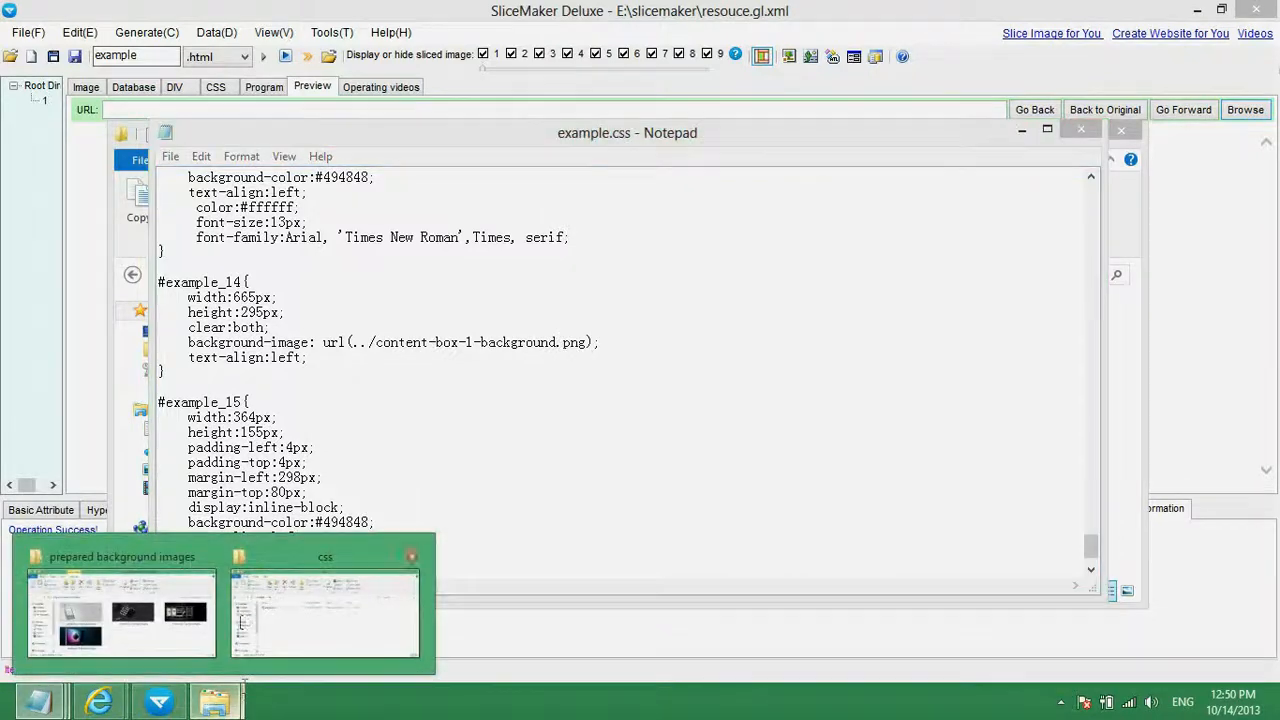
left_click(175, 610)
left_click(401, 373)
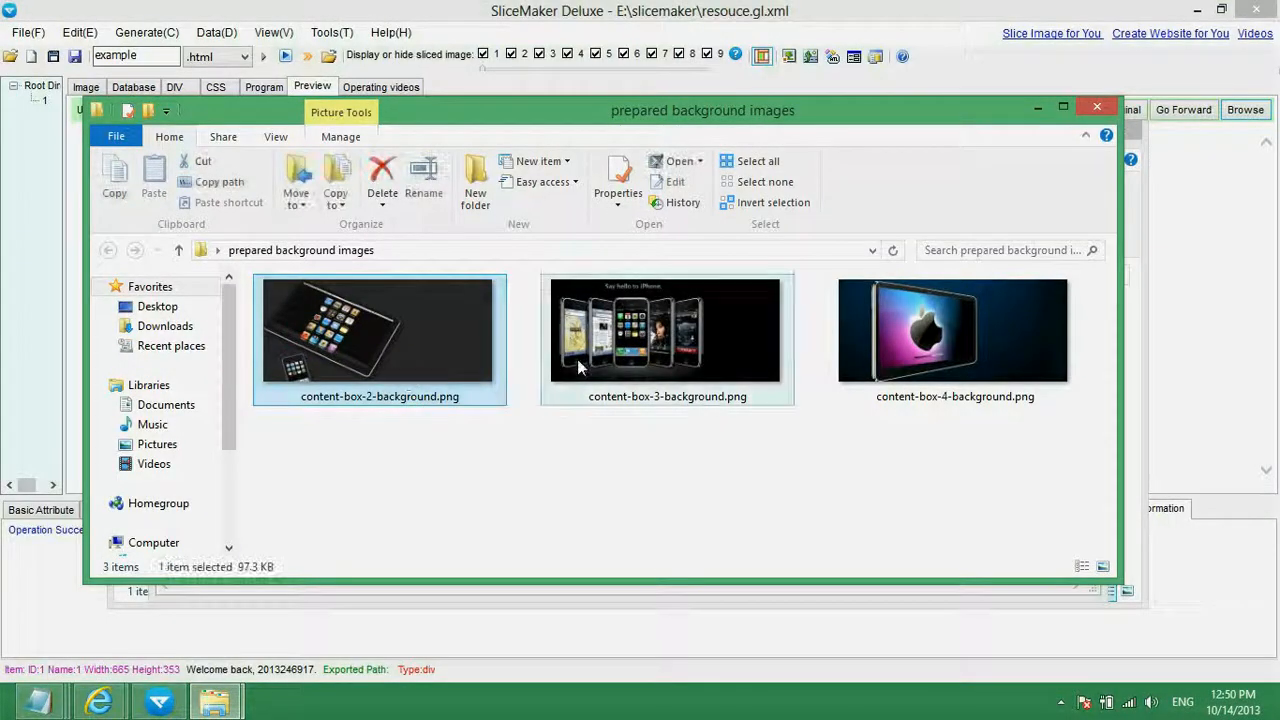
left_click(930, 345, "shift")
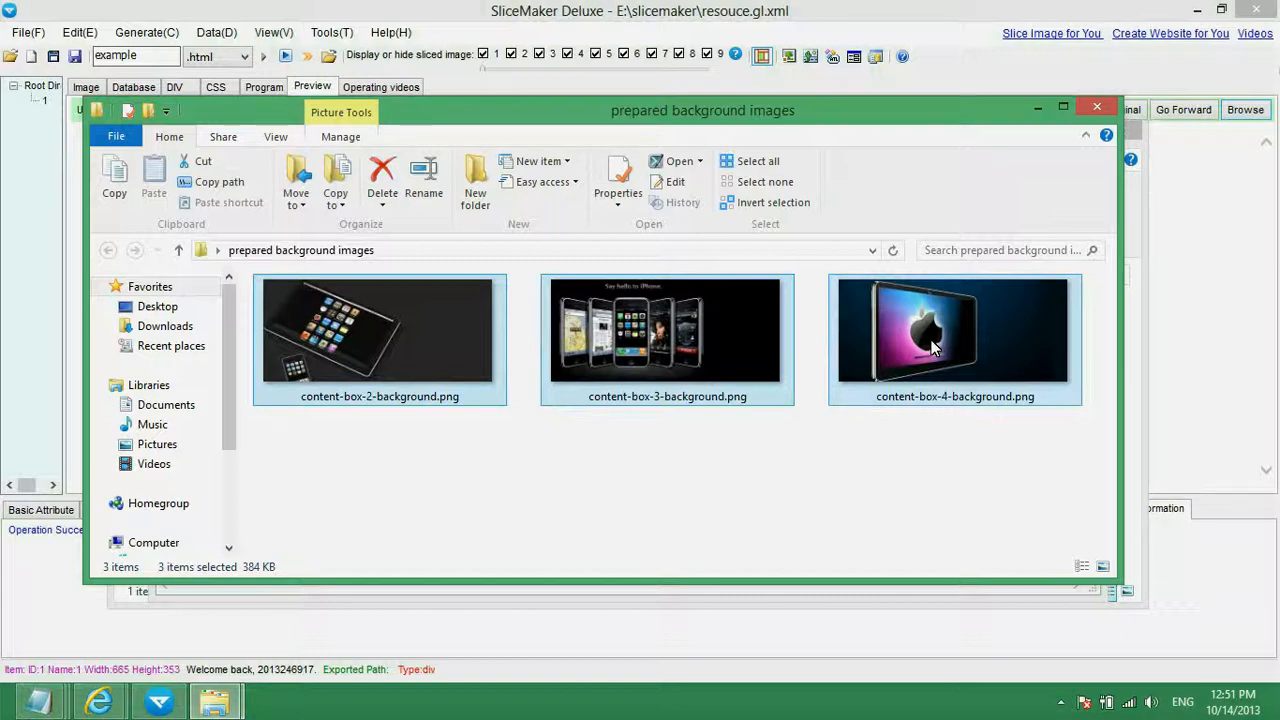
key("ctrl+c")
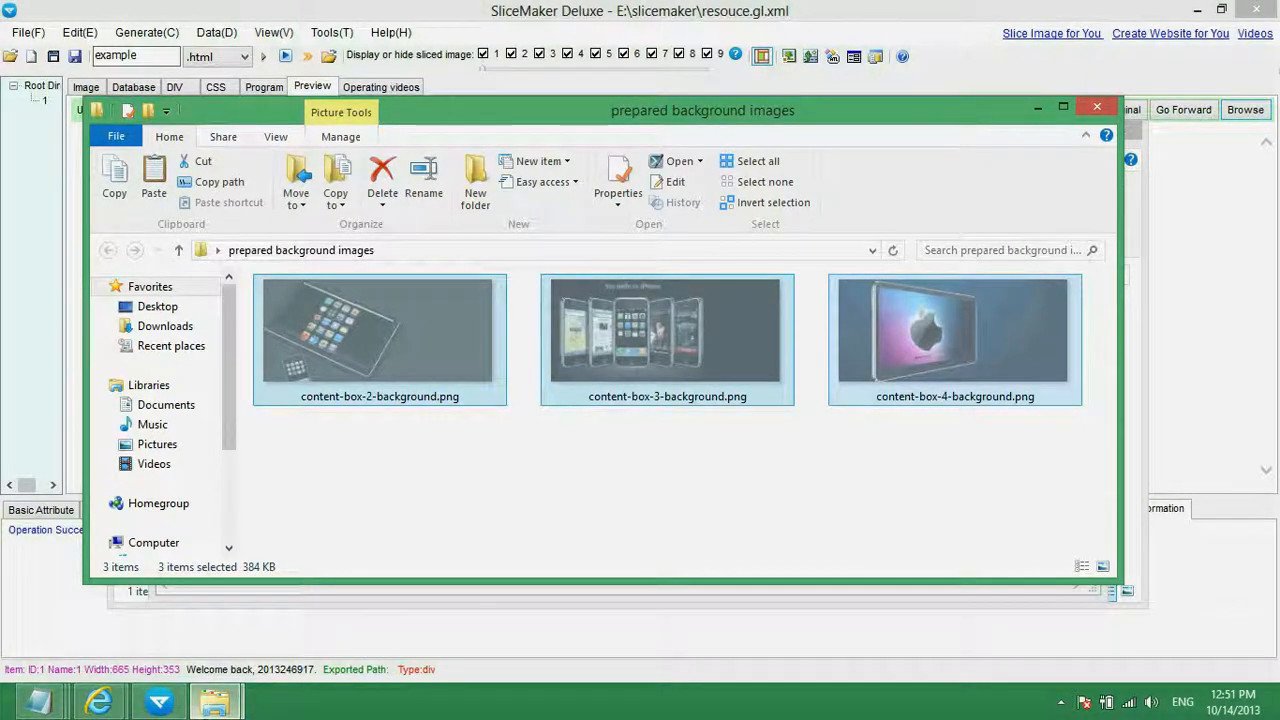
Paste the three copied background images into the exported example folder.
mouse_move(213, 702)
left_click(302, 601)
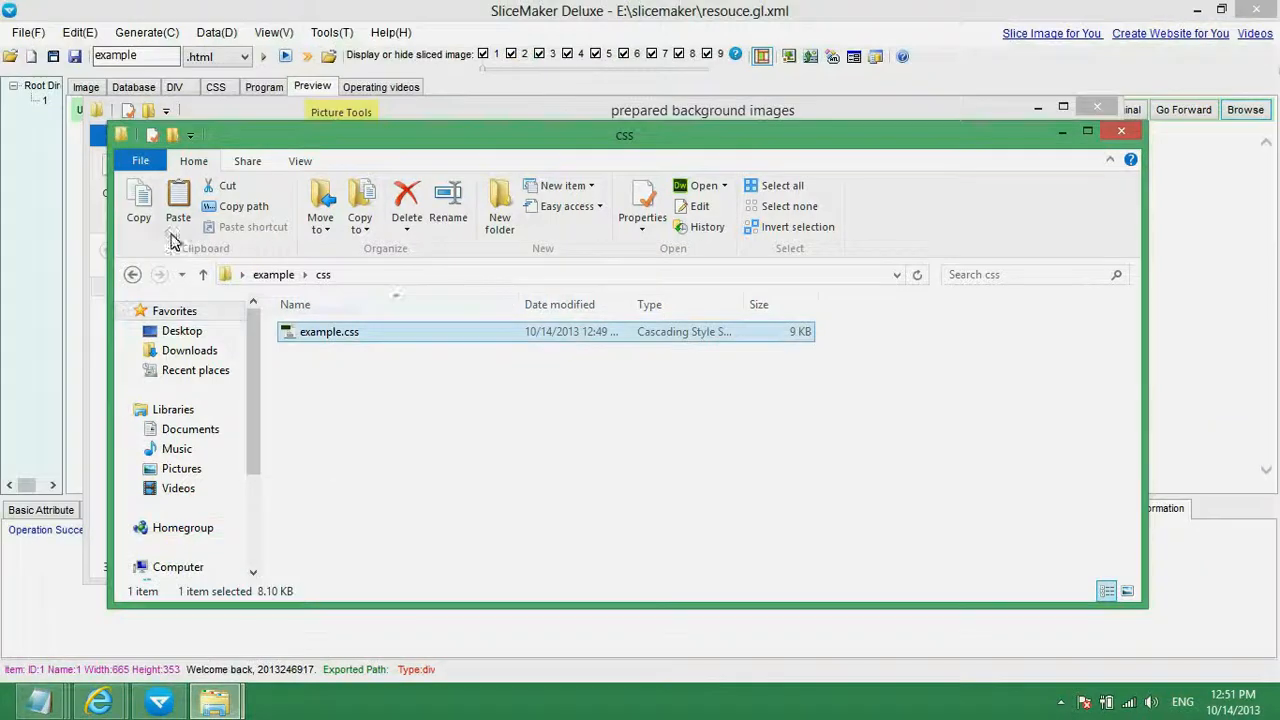
left_click(131, 274)
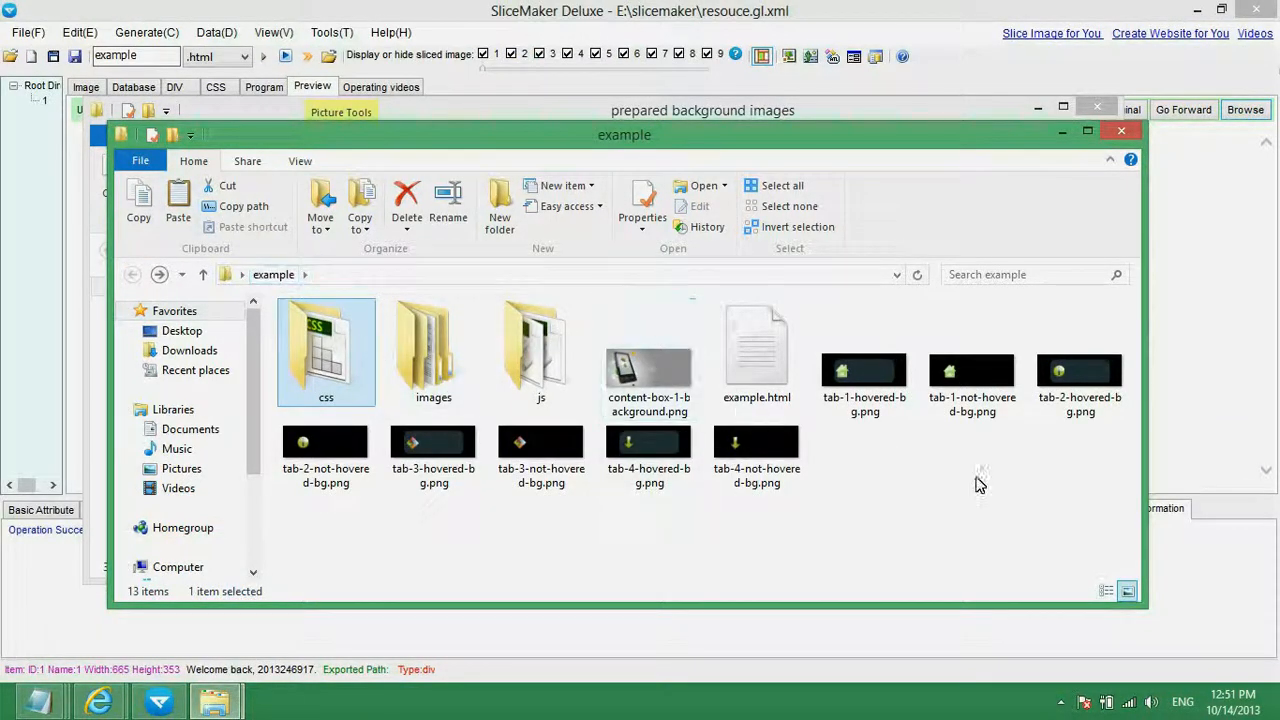
key("ctrl+v")
left_click(1082, 462)
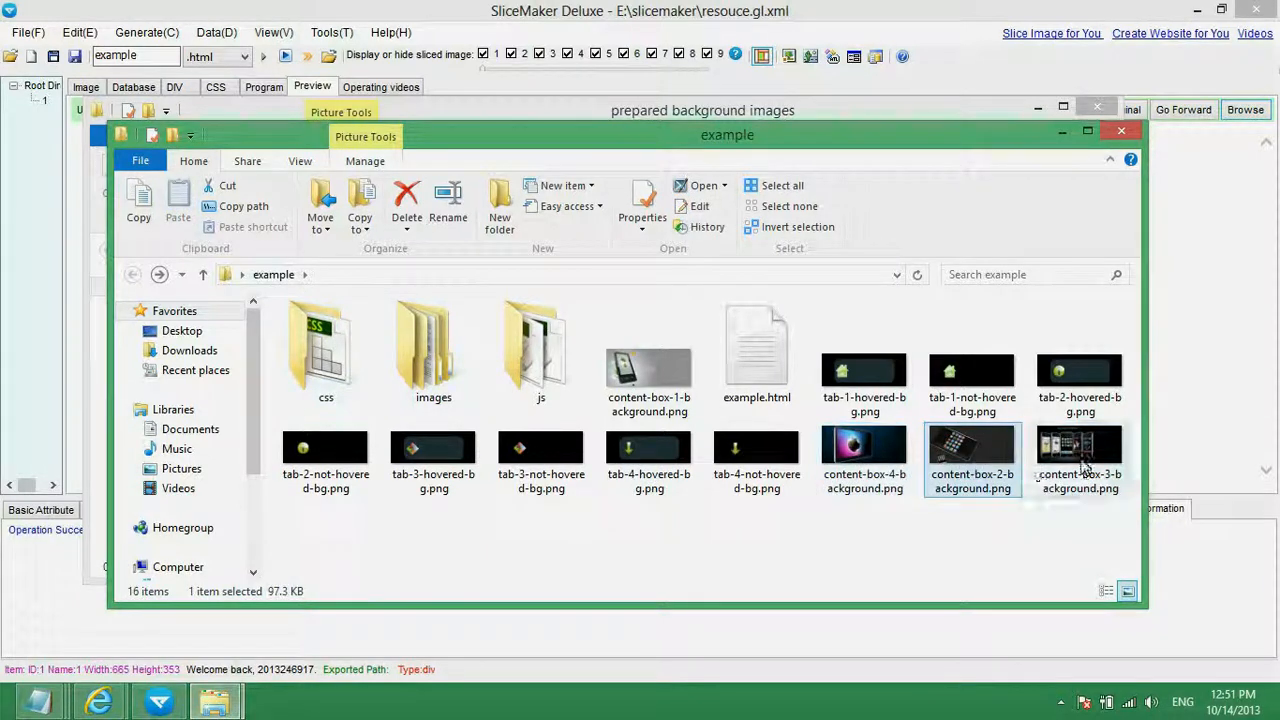
left_click(876, 470)
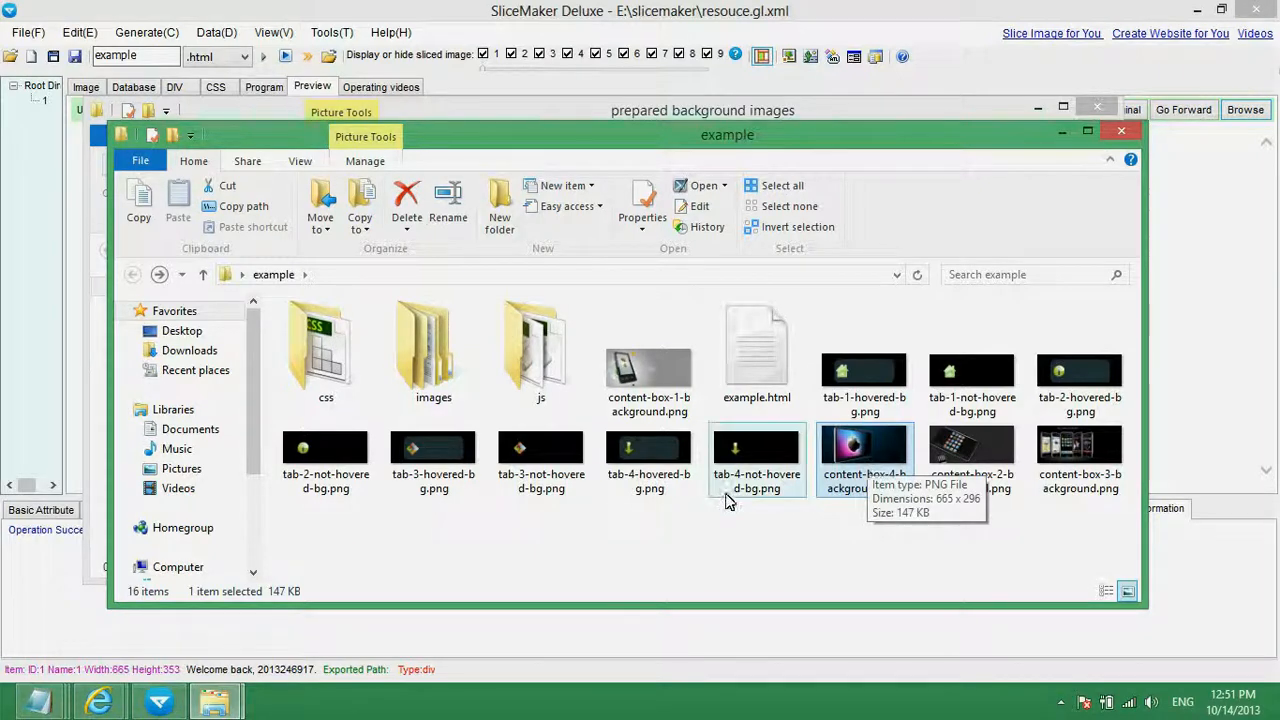
Switch to the open example.css in Notepad and change the #example_10 background image to content-box-2-background.png.
mouse_move(35, 712)
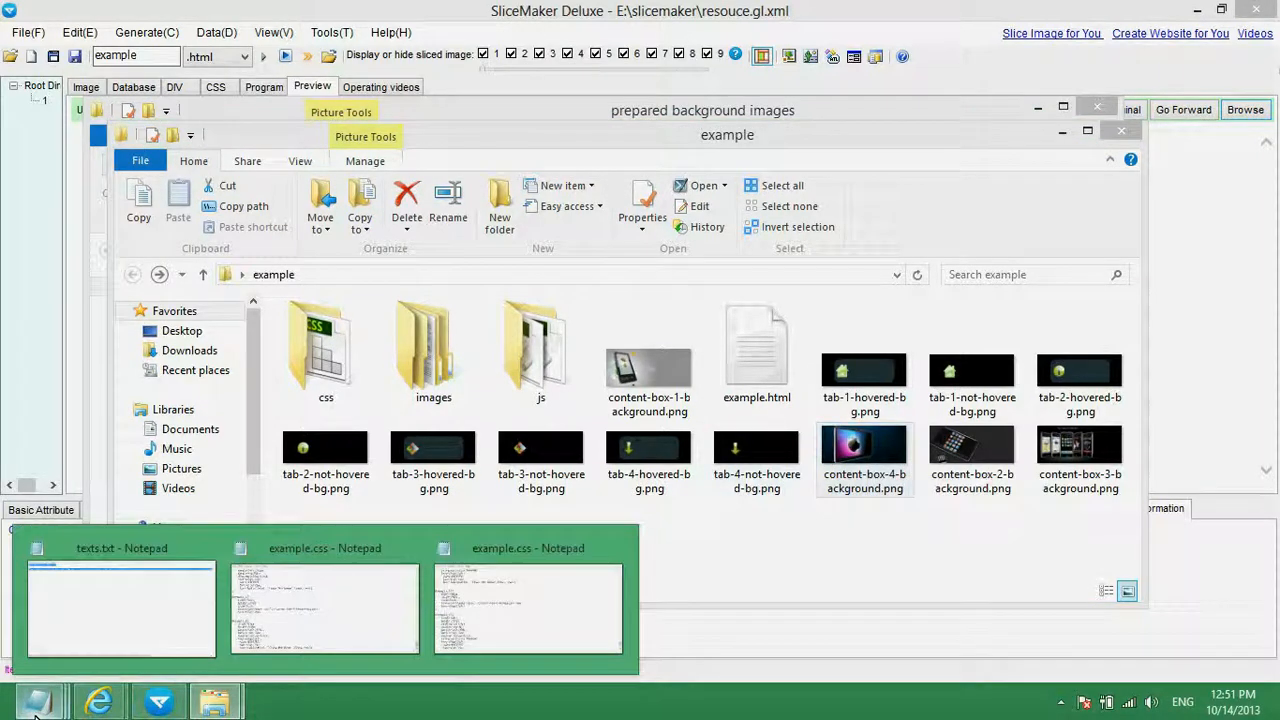
left_click(508, 584)
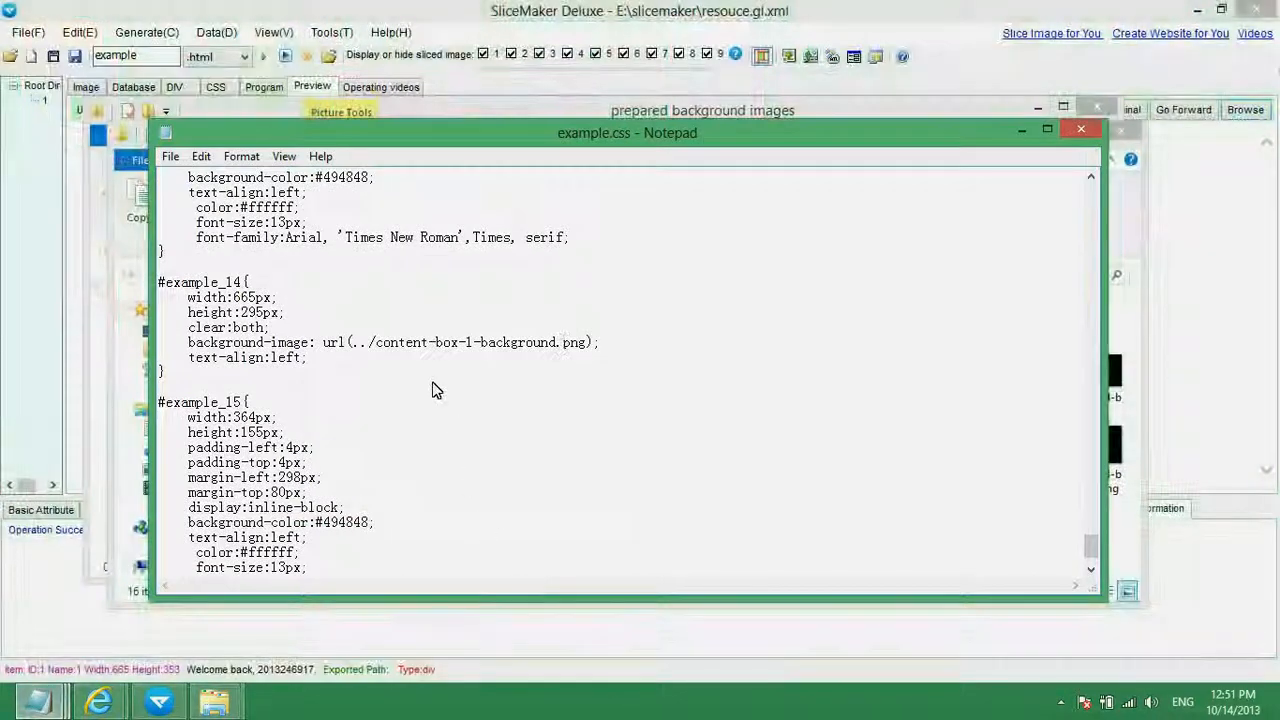
scroll(484, 345, "up", 6)
scroll(481, 352, "up", 15)
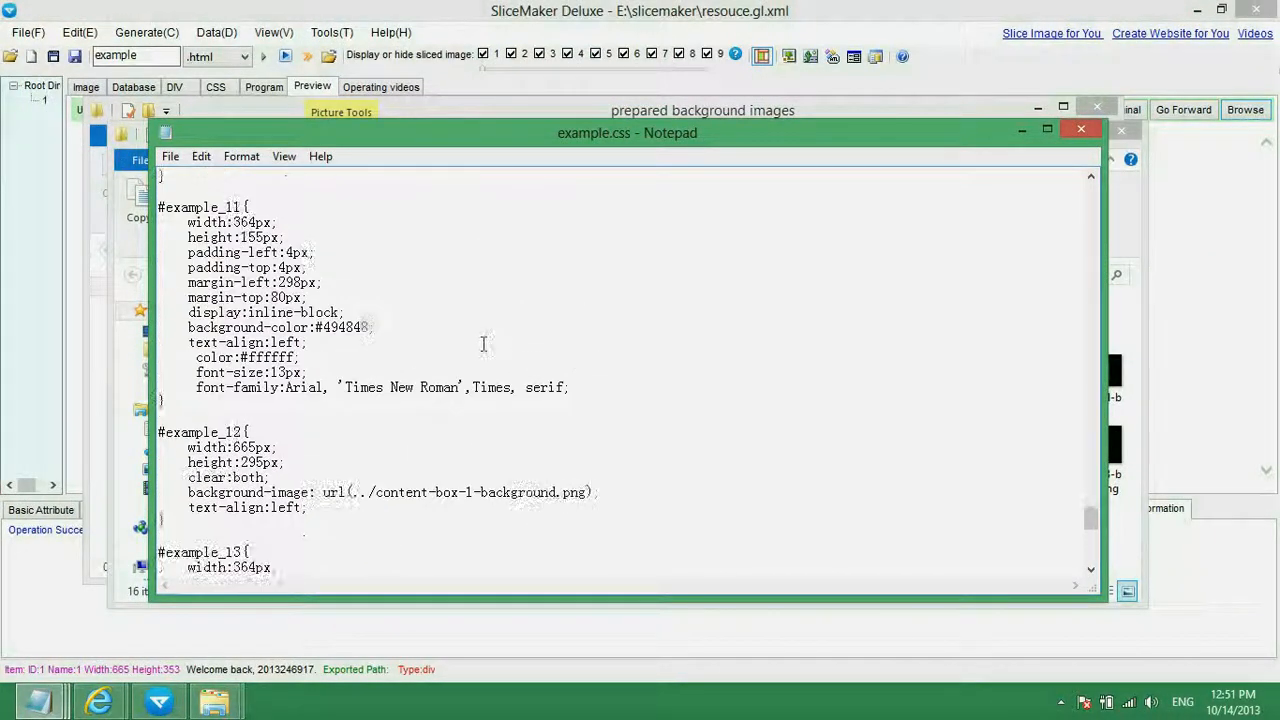
scroll(483, 344, "up", 6)
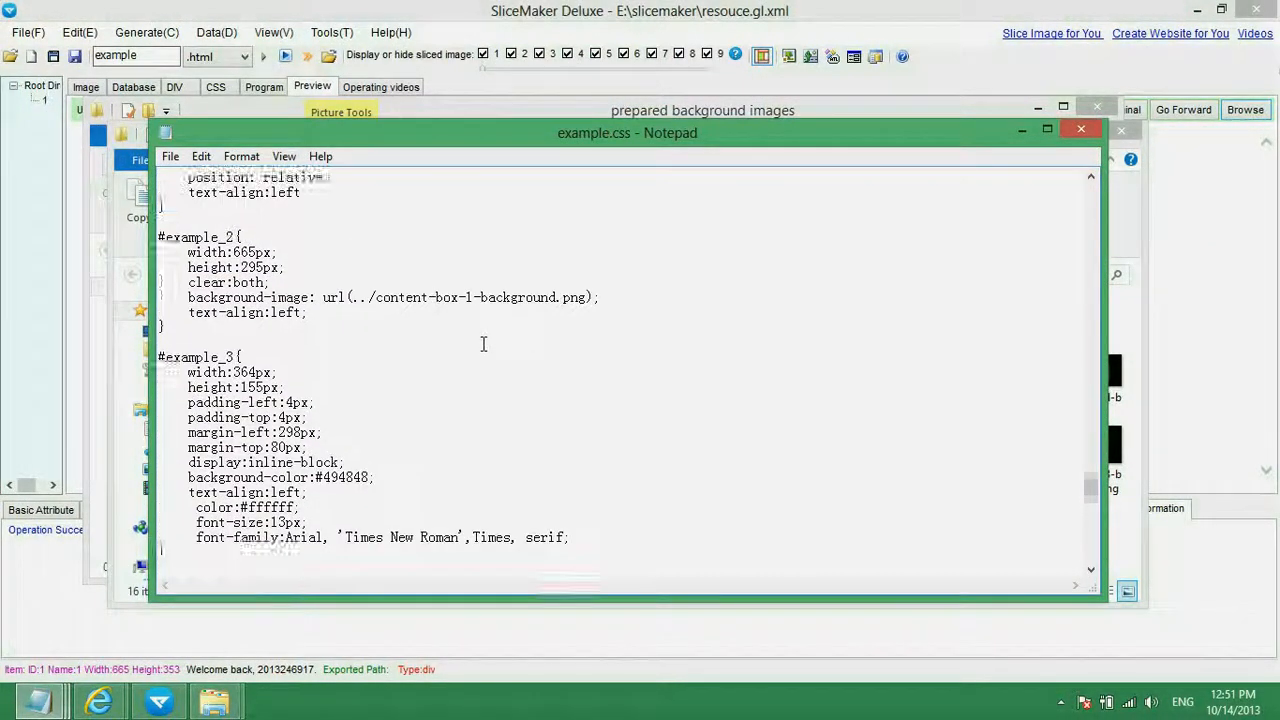
scroll(481, 350, "down", 8)
scroll(481, 352, "down", 1)
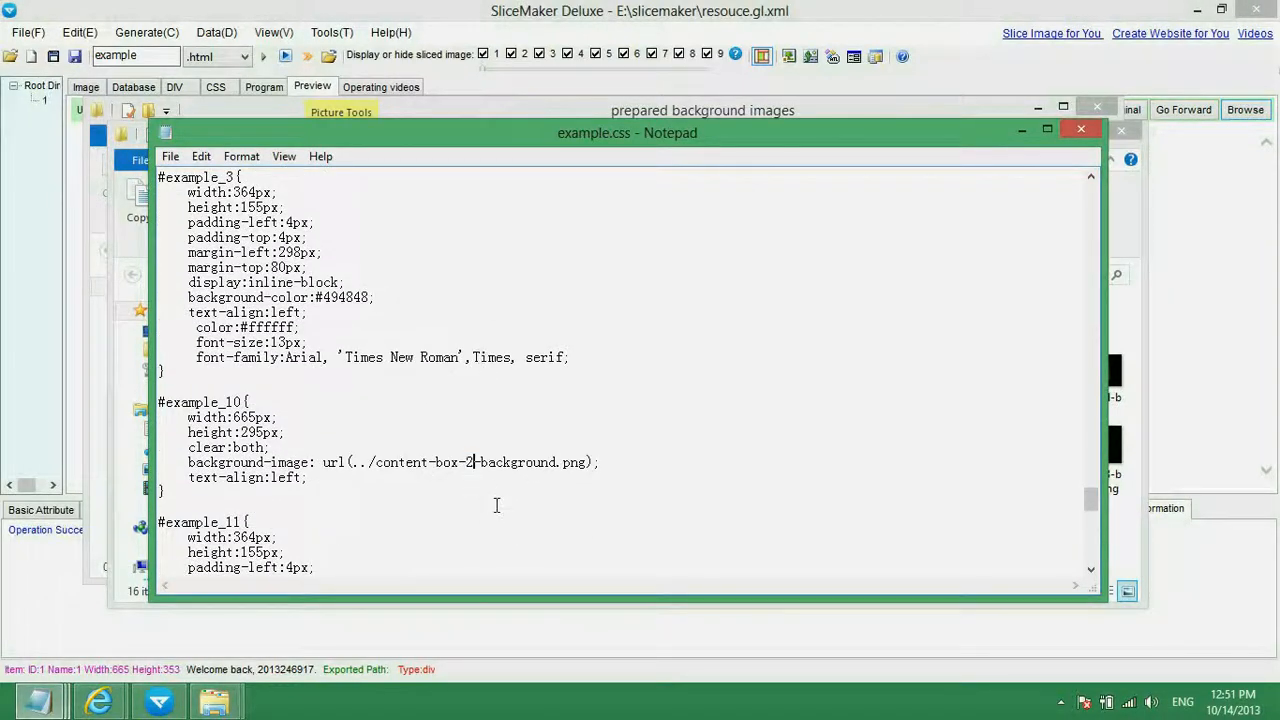
Set the #example_12 and #example_14 background images to content-box-3-background.png and content-box-4-background.png respectively, and save the stylesheet.
scroll(490, 495, "down", 8)
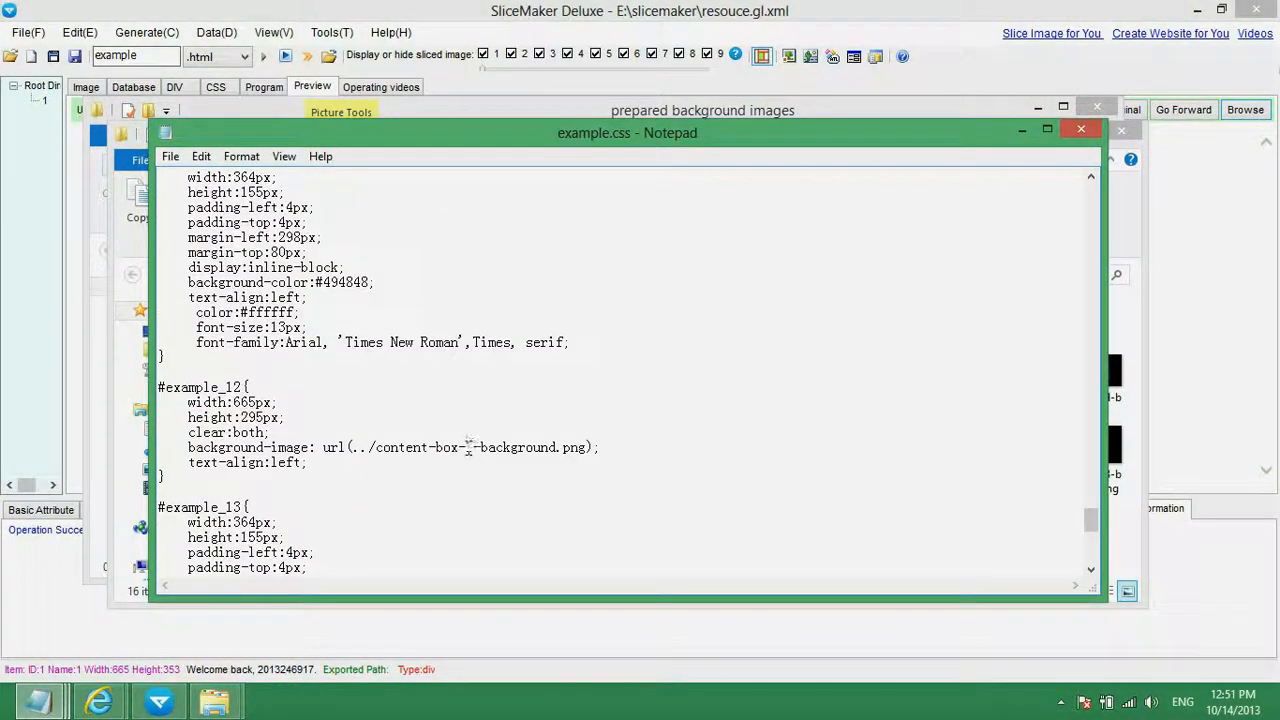
scroll(483, 474, "down", 8)
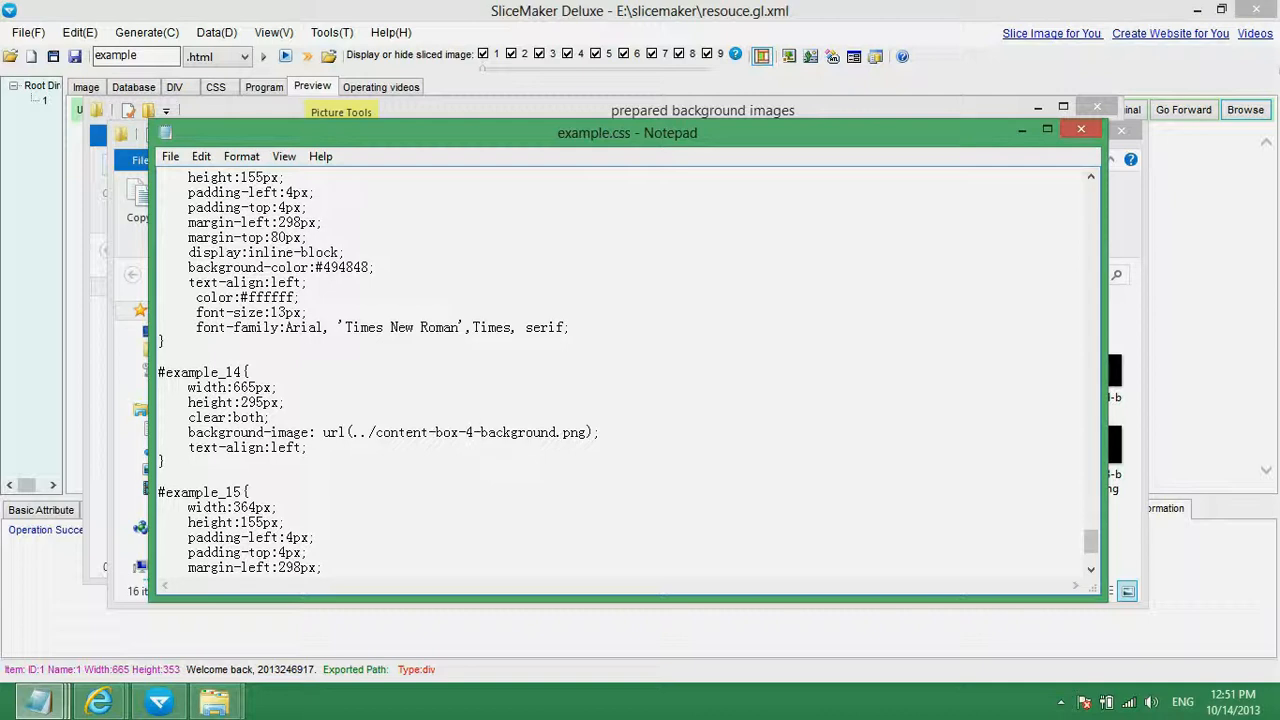
left_click(170, 156)
left_click(203, 221)
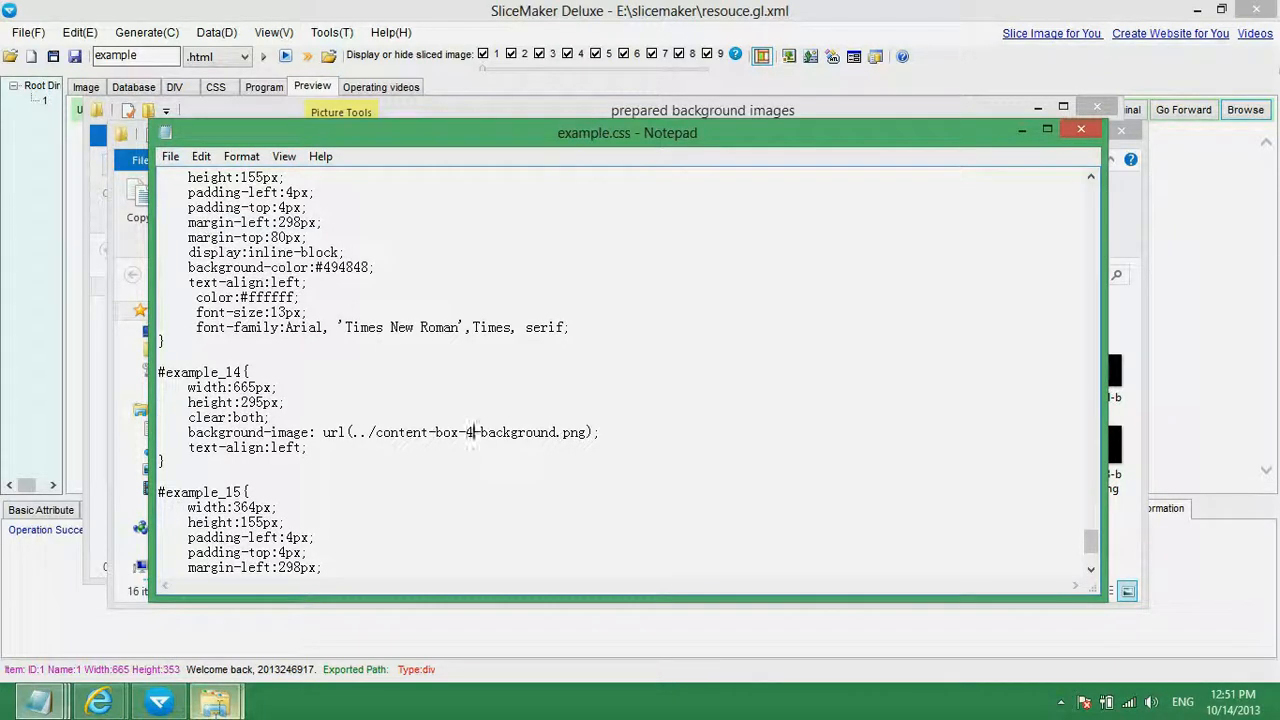
Open example.html from the exported example folder in Internet Explorer and allow its blocked content to preview the tabs.
mouse_move(214, 702)
left_click(305, 610)
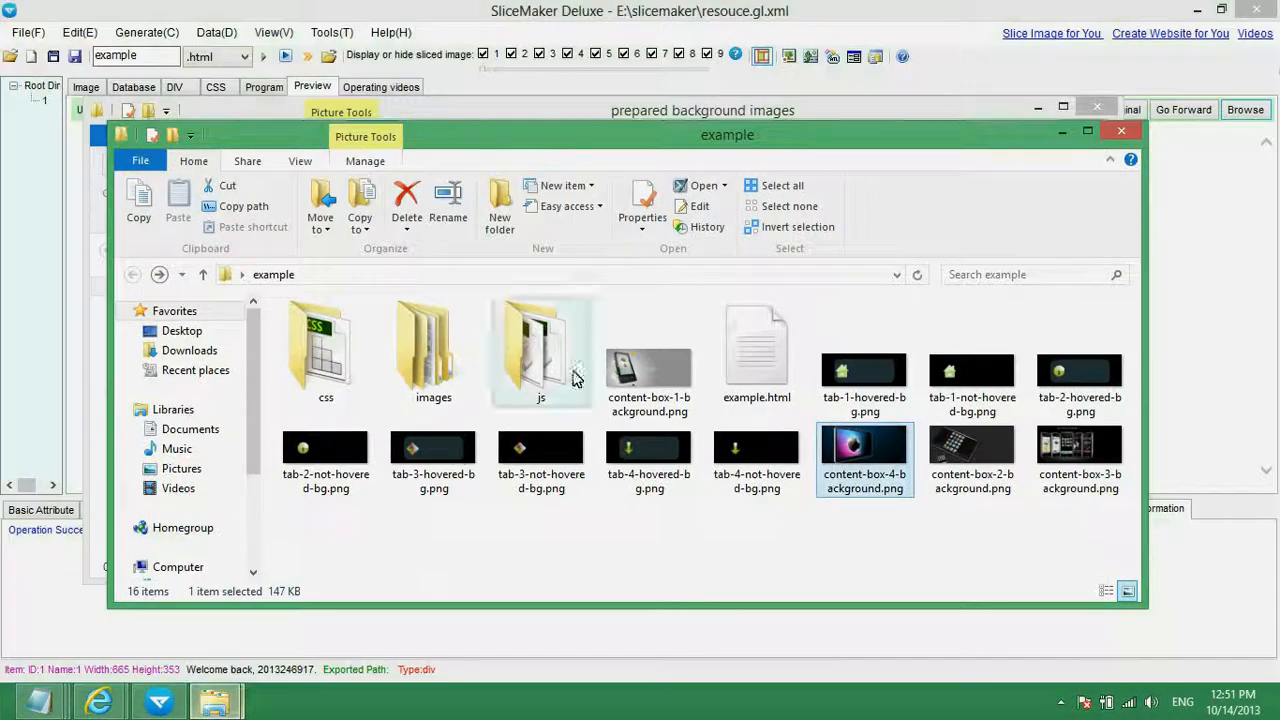
left_click(757, 360)
left_click_drag(357, 498, 758, 22)
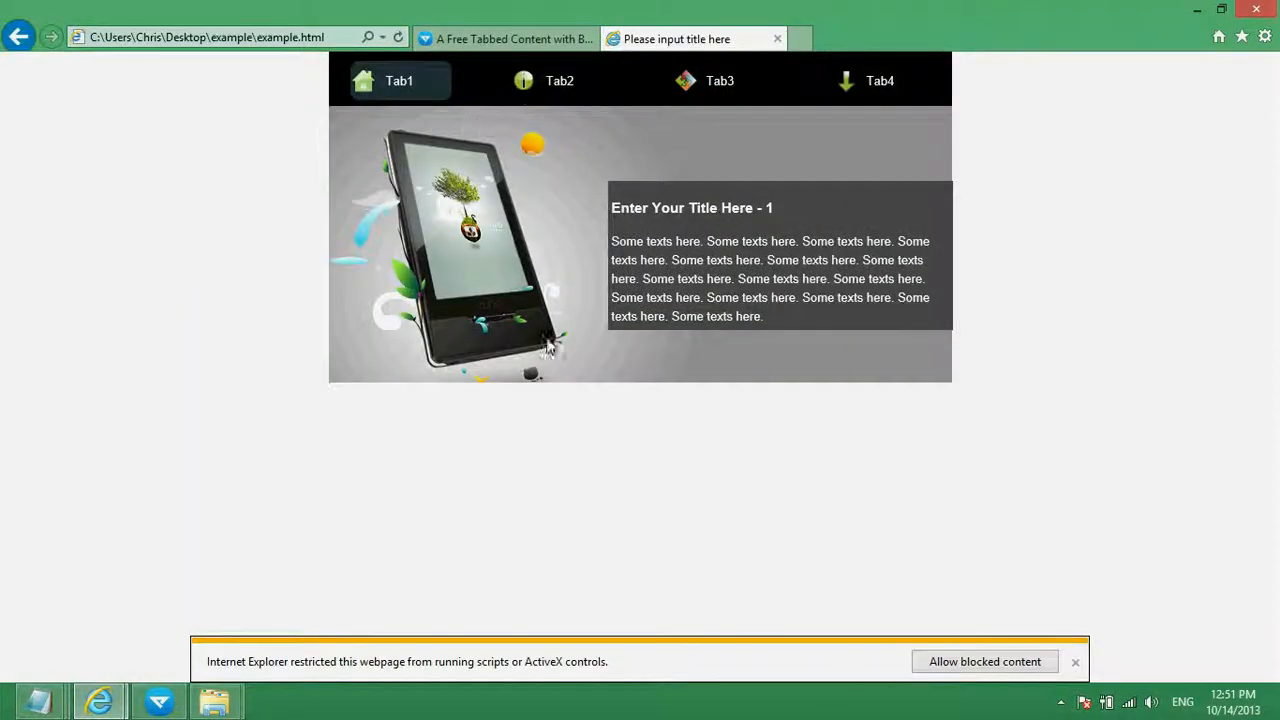
left_click(987, 665)
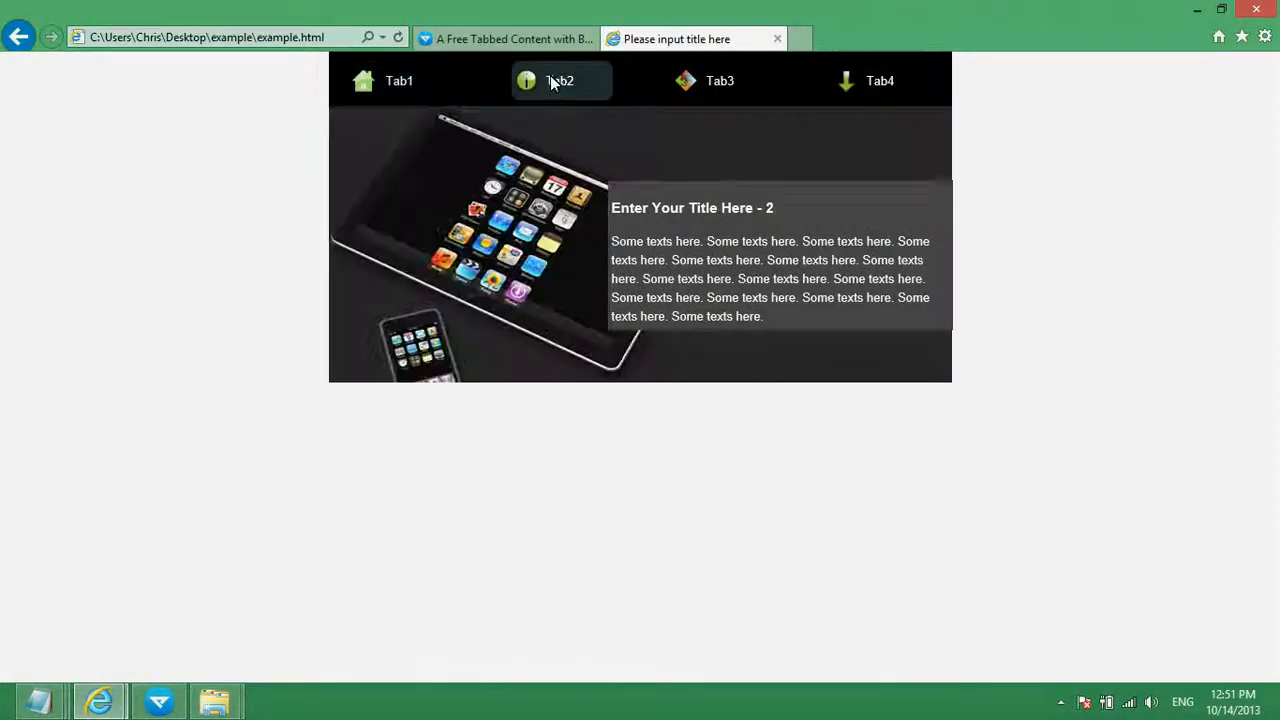